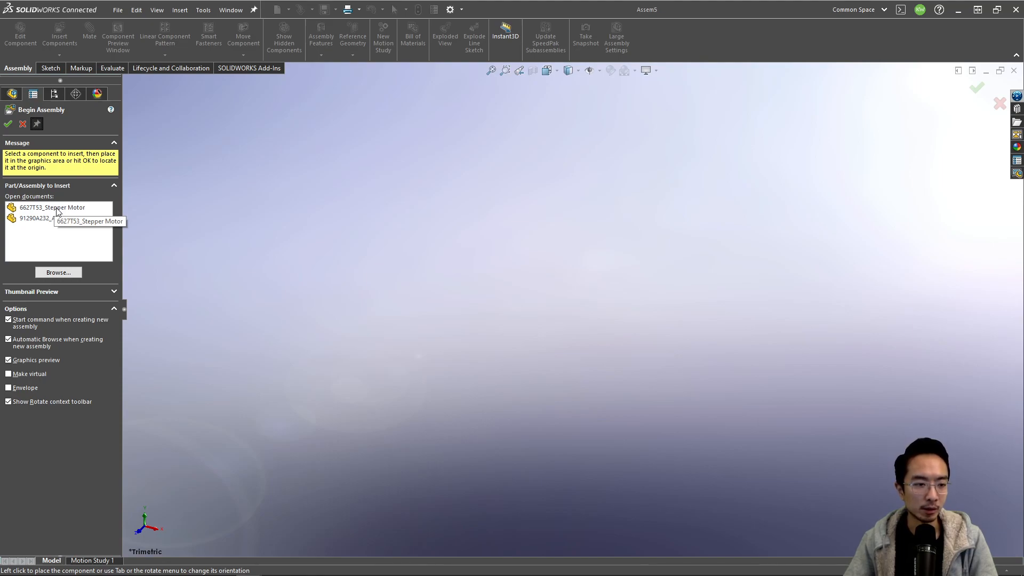
Place three copies of the 6627T53_Stepper Motor in the new assembly, spread apart from each other
{"action": "left_click", "coordinate": [58, 208]}
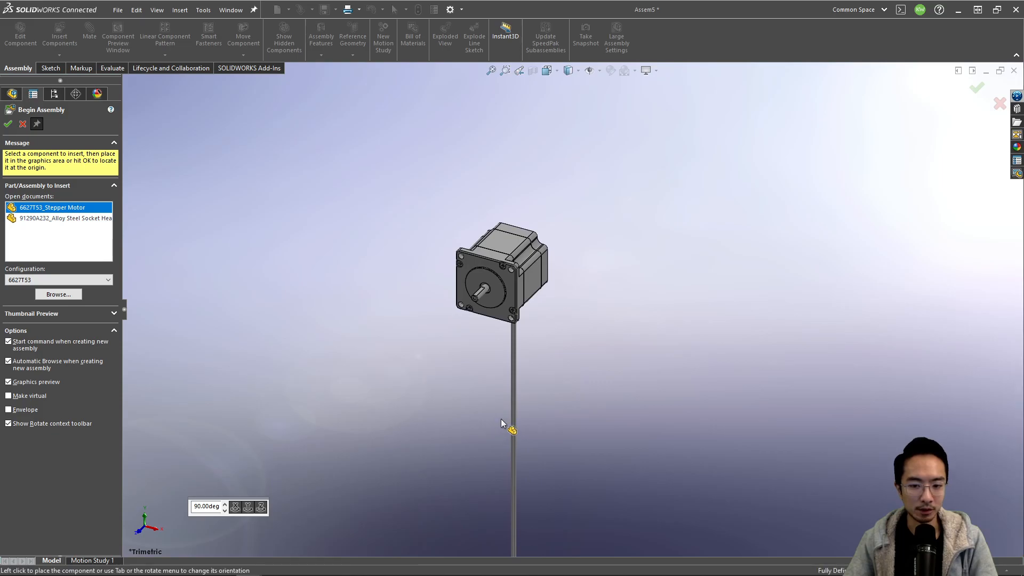
{"action": "left_click", "coordinate": [520, 229]}
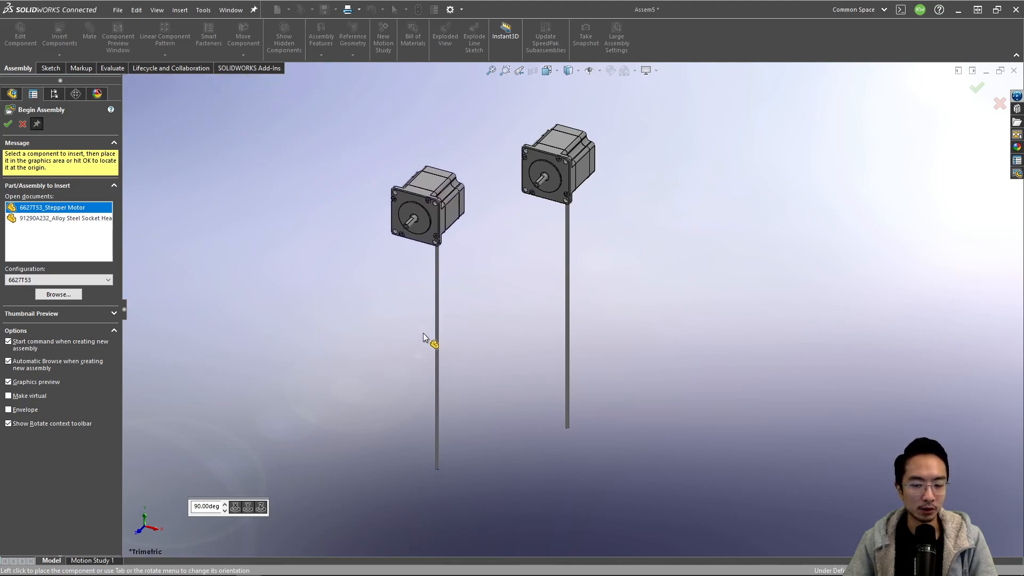
{"action": "left_click", "coordinate": [401, 318]}
{"action": "left_click", "coordinate": [735, 322]}
Place one 91290A232 alloy steel socket head screw beside the stepper motors and finish inserting components
{"action": "left_click", "coordinate": [64, 218]}
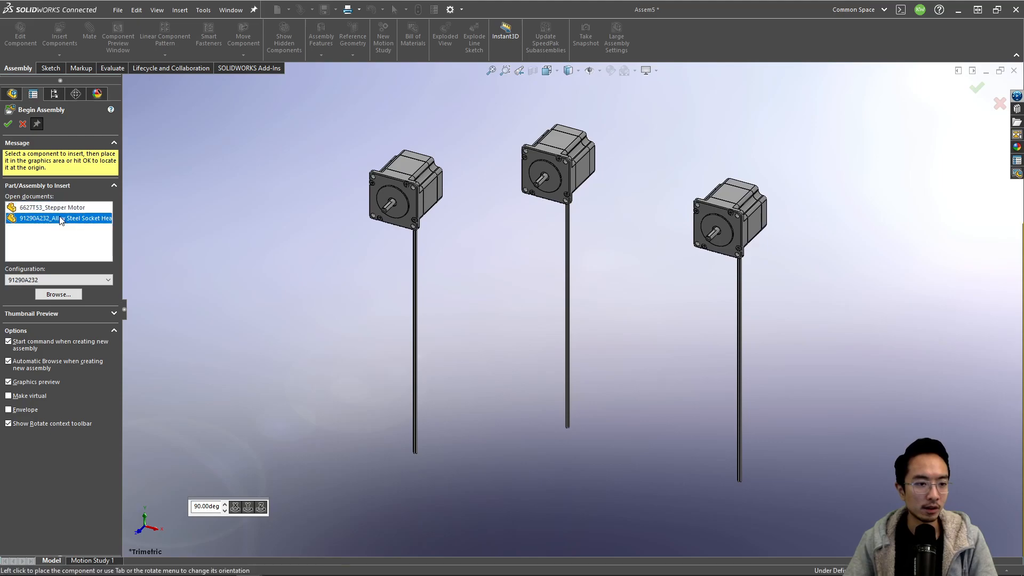
{"action": "left_click", "coordinate": [325, 238]}
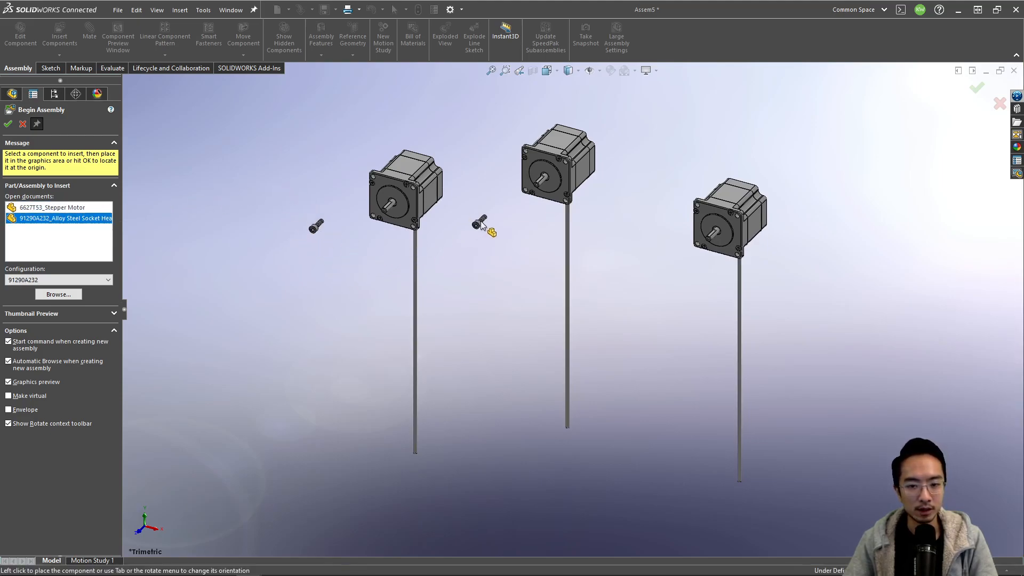
{"action": "key", "text": "Escape"}
Delete the fixed first stepper motor and the third one, leaving only the motor nearest the screw
{"action": "left_click_drag", "start_coordinate": [796, 287], "coordinate": [520, 130]}
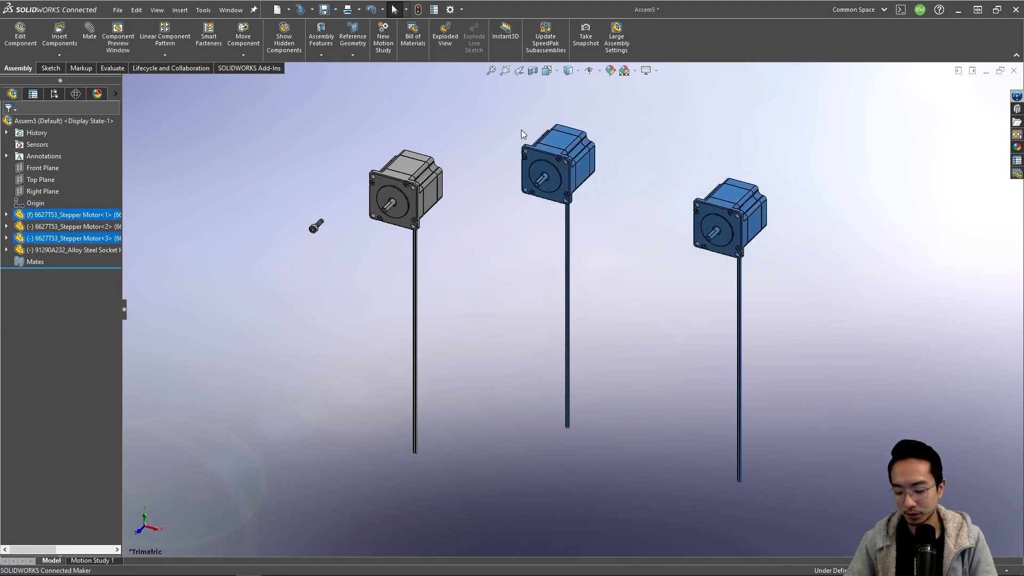
{"action": "key", "text": "Delete"}
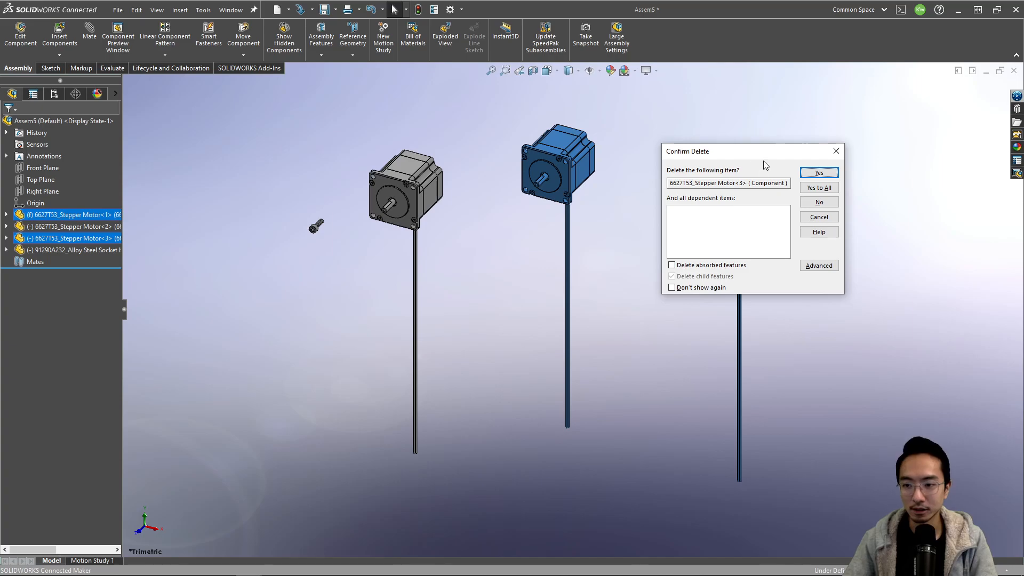
{"action": "left_click", "coordinate": [810, 190]}
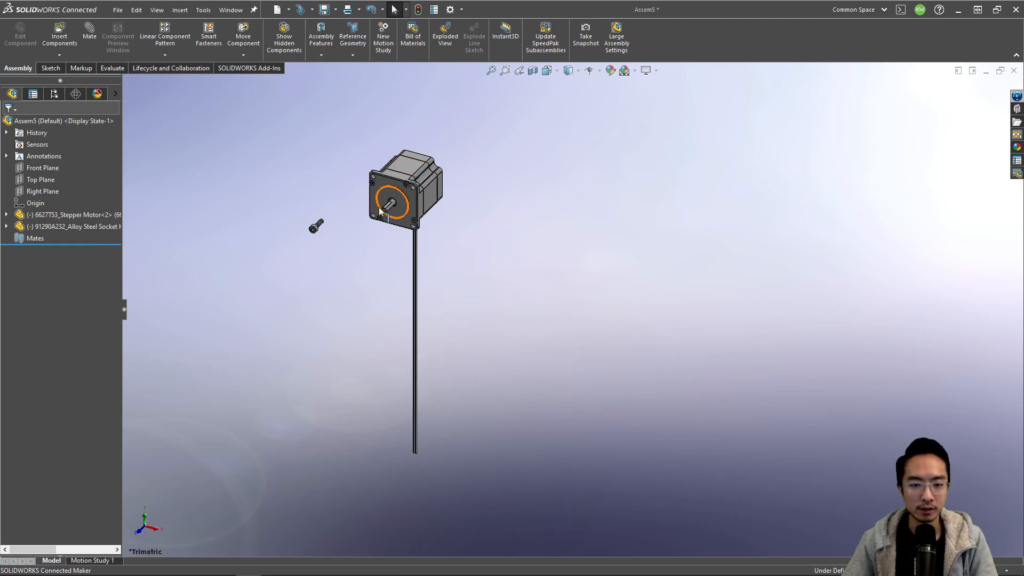
Reposition the stepper motor and the screw so that they sit apart near the middle of the view
{"action": "scroll", "coordinate": [408, 220], "scroll_direction": "up", "scroll_amount": 2}
{"action": "scroll", "coordinate": [408, 220], "scroll_direction": "down", "scroll_amount": 3}
{"action": "left_click_drag", "start_coordinate": [569, 239], "coordinate": [534, 216]}
{"action": "left_click_drag", "start_coordinate": [375, 296], "coordinate": [367, 207]}
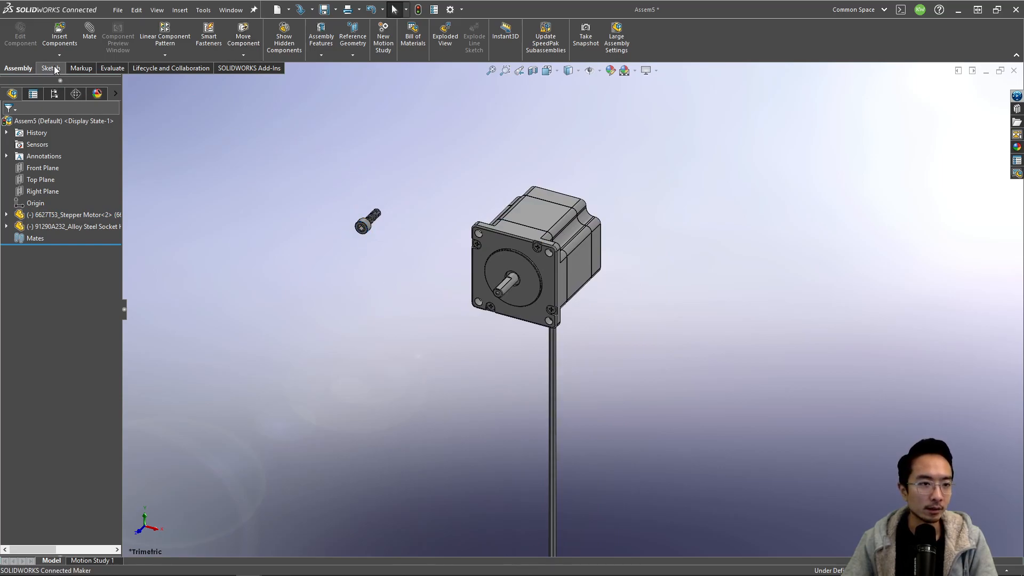
Rotate the stepper motor slightly with Rotate Component in Free Drag mode
{"action": "left_click", "coordinate": [245, 55]}
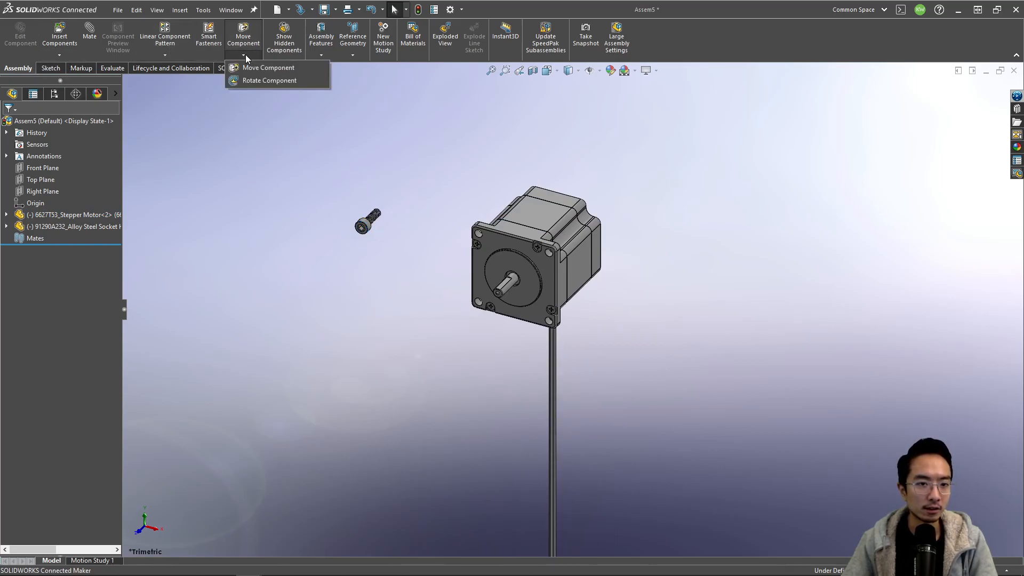
{"action": "left_click", "coordinate": [250, 80]}
{"action": "mouse_move", "coordinate": [524, 213]}
{"action": "left_mouse_down"}
{"action": "mouse_move", "coordinate": [517, 223]}
{"action": "mouse_move", "coordinate": [566, 213]}
{"action": "mouse_move", "coordinate": [512, 224]}
{"action": "mouse_move", "coordinate": [536, 221]}
{"action": "mouse_move", "coordinate": [527, 232]}
{"action": "left_mouse_up"}
{"action": "left_click", "coordinate": [108, 174]}
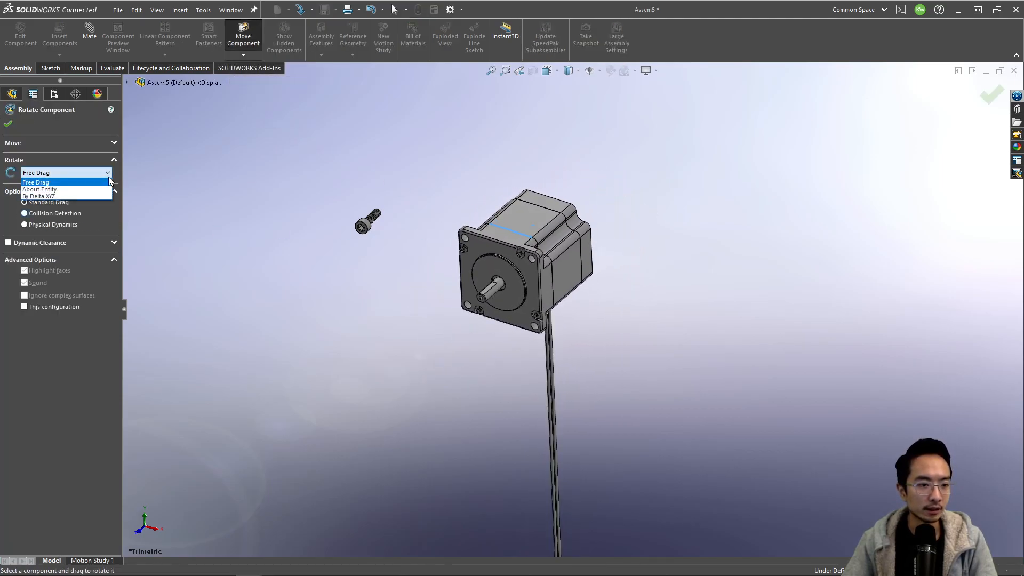
{"action": "left_click", "coordinate": [67, 196]}
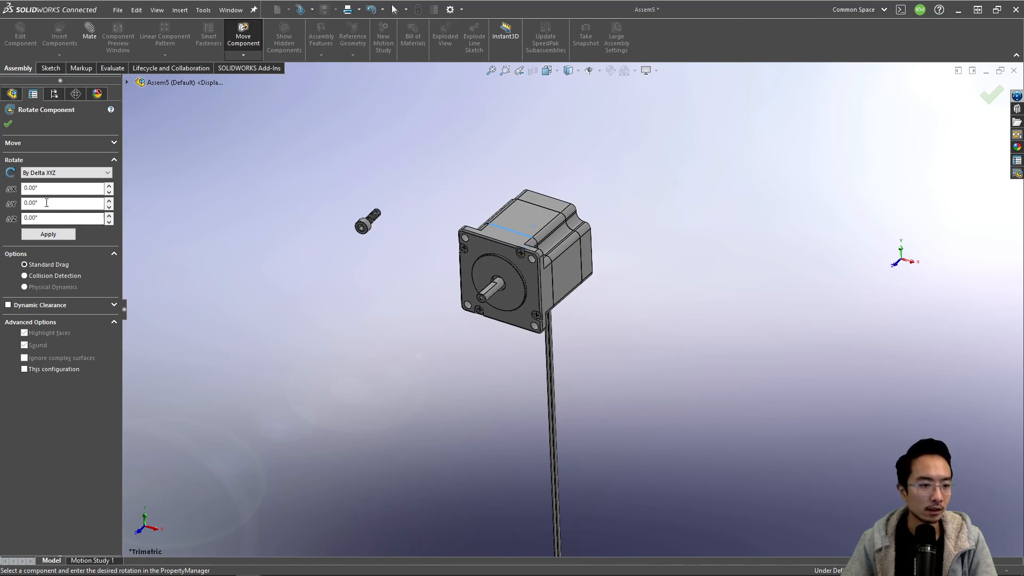
{"action": "left_click", "coordinate": [106, 173]}
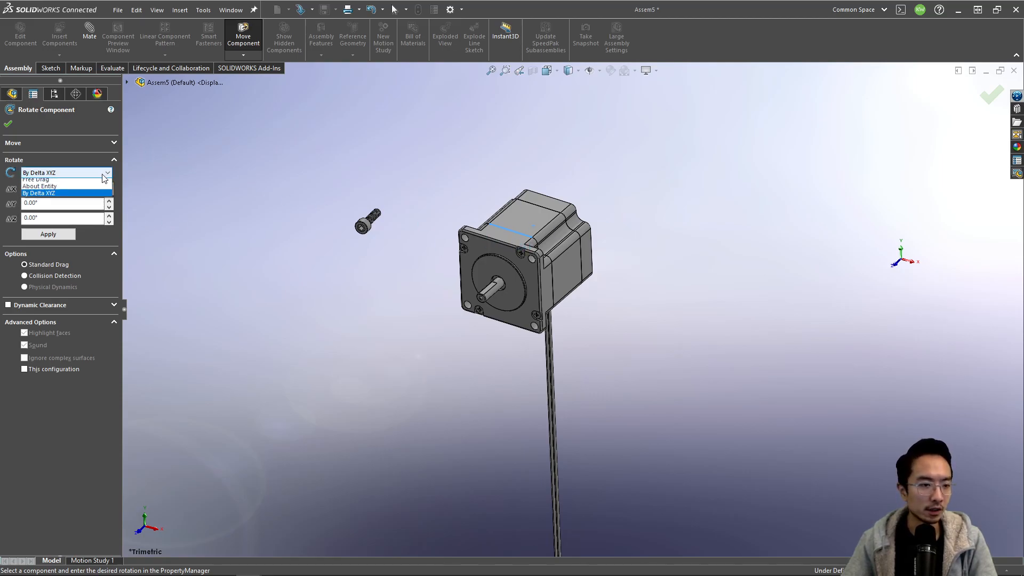
{"action": "left_click", "coordinate": [75, 183]}
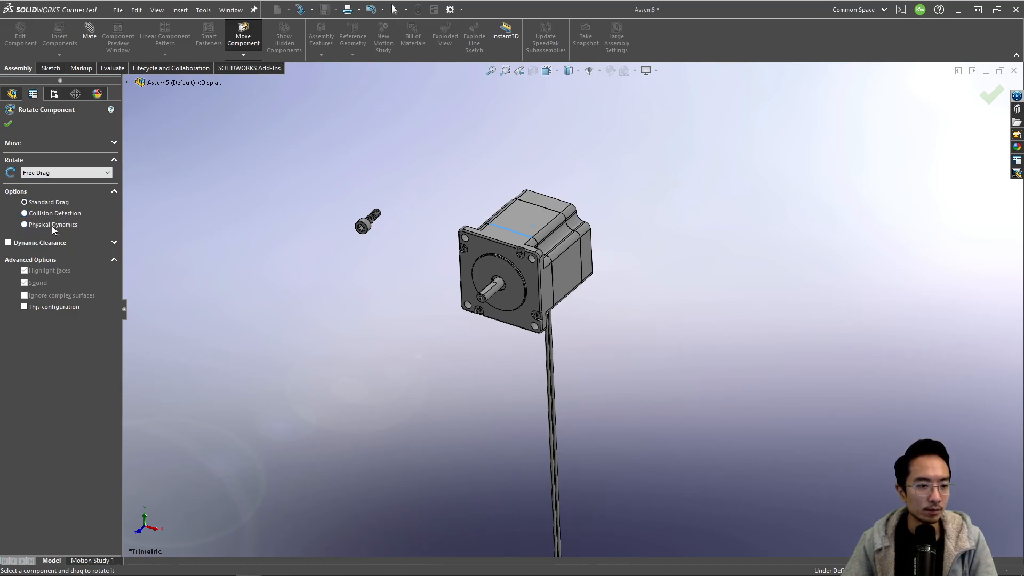
Rotate the stepper motor freely with Collision Detection and again with Standard Drag, and leave Rotate Component
{"action": "left_click", "coordinate": [63, 211]}
{"action": "left_click_drag", "start_coordinate": [501, 259], "coordinate": [405, 248]}
{"action": "left_click", "coordinate": [37, 203]}
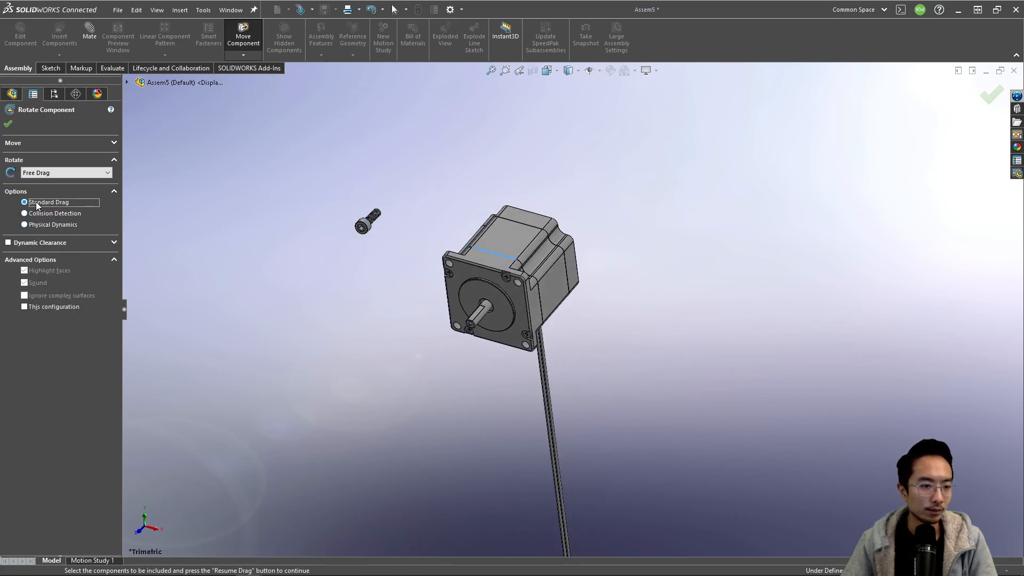
{"action": "mouse_move", "coordinate": [487, 264]}
{"action": "left_mouse_down"}
{"action": "mouse_move", "coordinate": [416, 230]}
{"action": "mouse_move", "coordinate": [496, 259]}
{"action": "left_mouse_up"}
{"action": "key", "text": "Escape"}
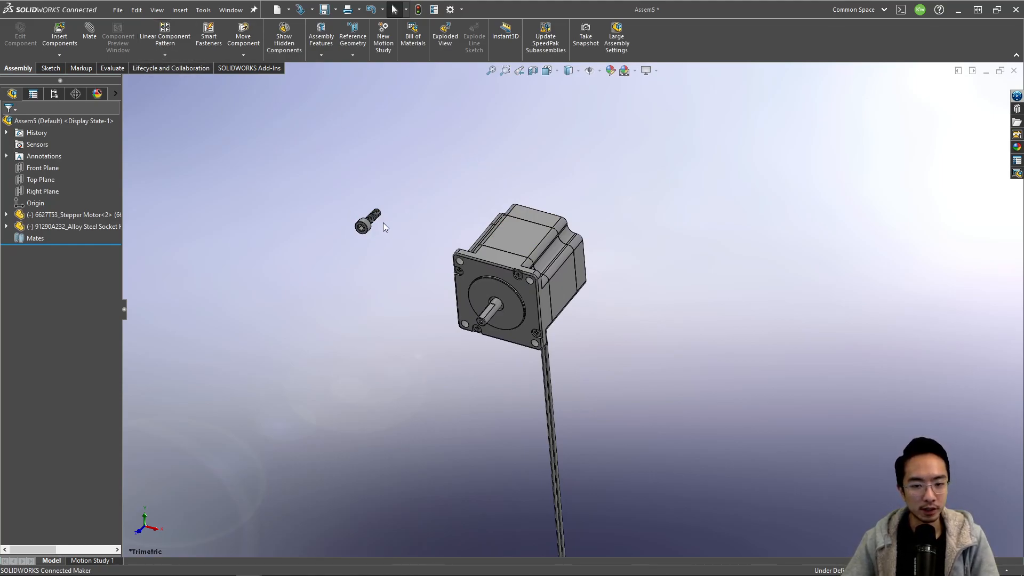
Move the socket head screw down slightly and make two copies of it beside the stepper motor
{"action": "left_click_drag", "start_coordinate": [373, 218], "coordinate": [378, 251]}
{"action": "left_click", "coordinate": [438, 219]}
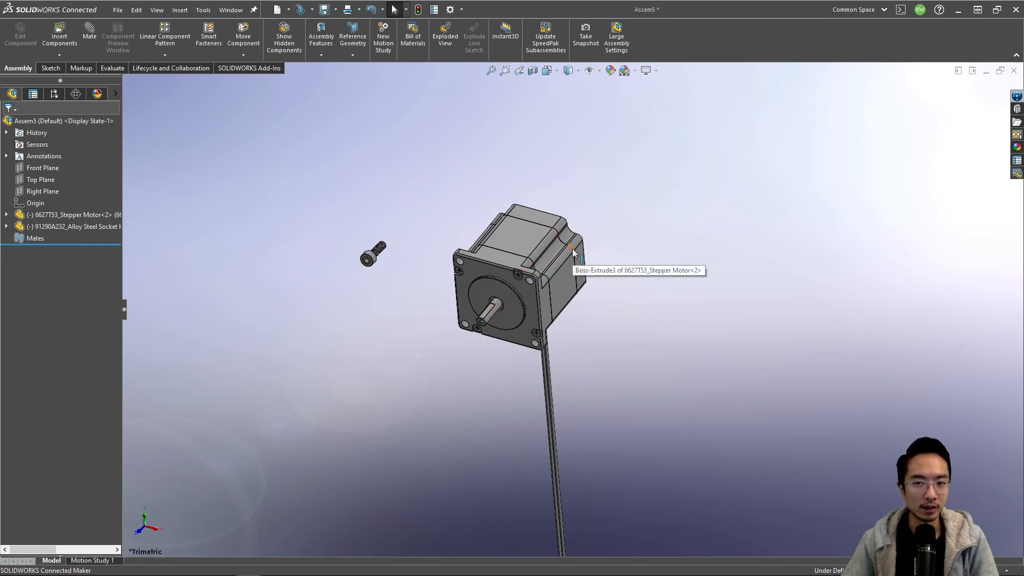
{"action": "left_click", "coordinate": [375, 264]}
{"action": "left_click_drag", "start_coordinate": [375, 263], "coordinate": [355, 319], "text": "ctrl"}
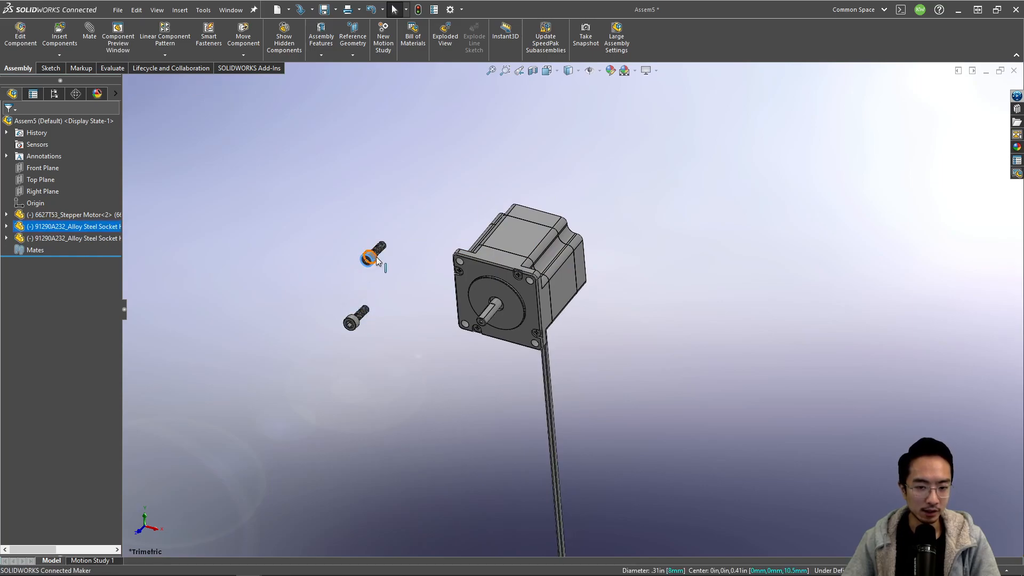
{"action": "left_click_drag", "start_coordinate": [376, 259], "coordinate": [318, 259], "text": "ctrl"}
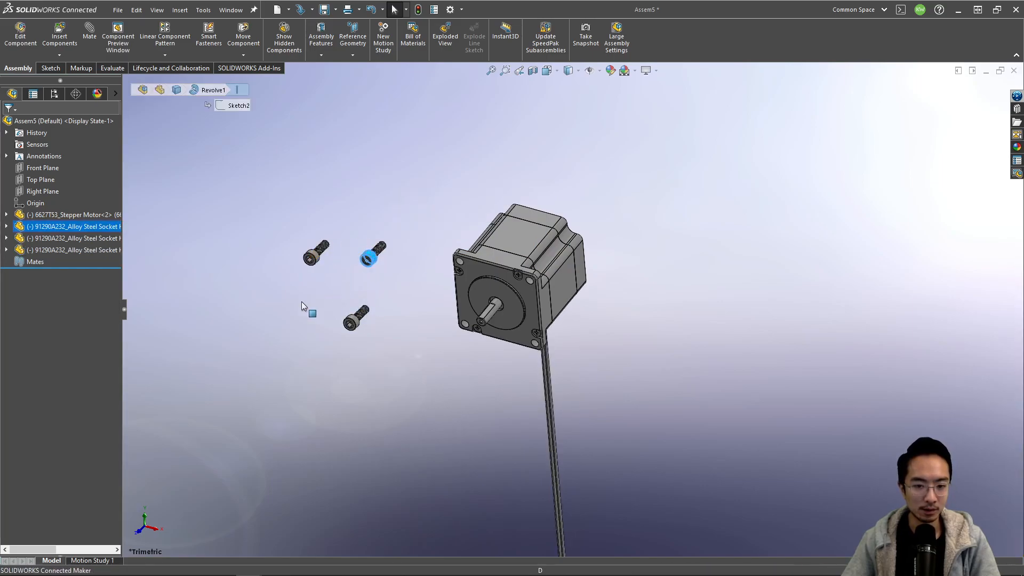
Preview a socket head screw in the Component Preview window and exit the preview
{"action": "left_click", "coordinate": [313, 257]}
{"action": "left_click", "coordinate": [364, 271]}
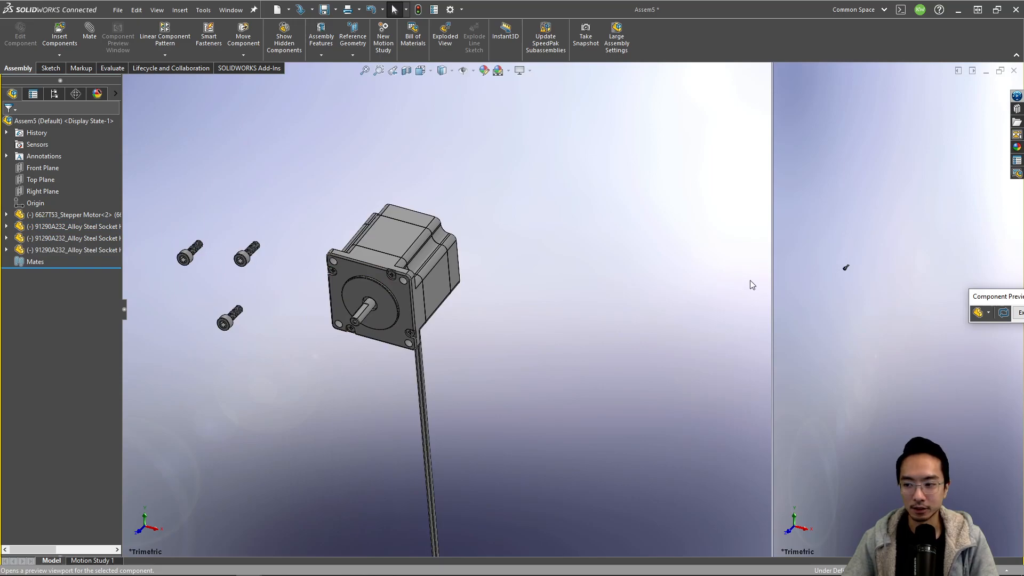
{"action": "left_click_drag", "start_coordinate": [1008, 299], "coordinate": [790, 287]}
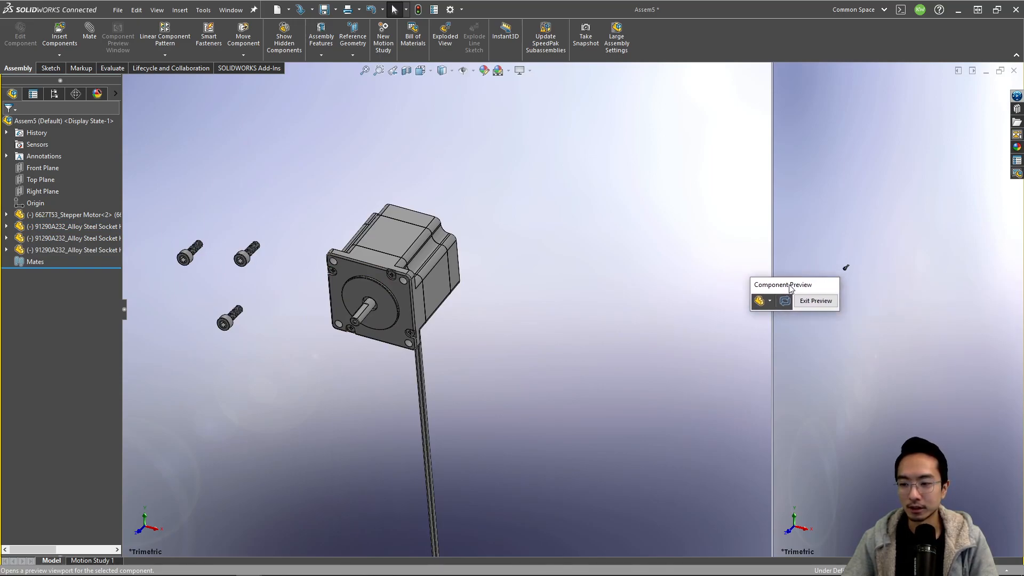
{"action": "left_click", "coordinate": [825, 301]}
Delete the two socket head screws nearest the stepper motor, keeping the one farthest from it
{"action": "left_click_drag", "start_coordinate": [386, 343], "coordinate": [336, 227]}
{"action": "key", "text": "Delete"}
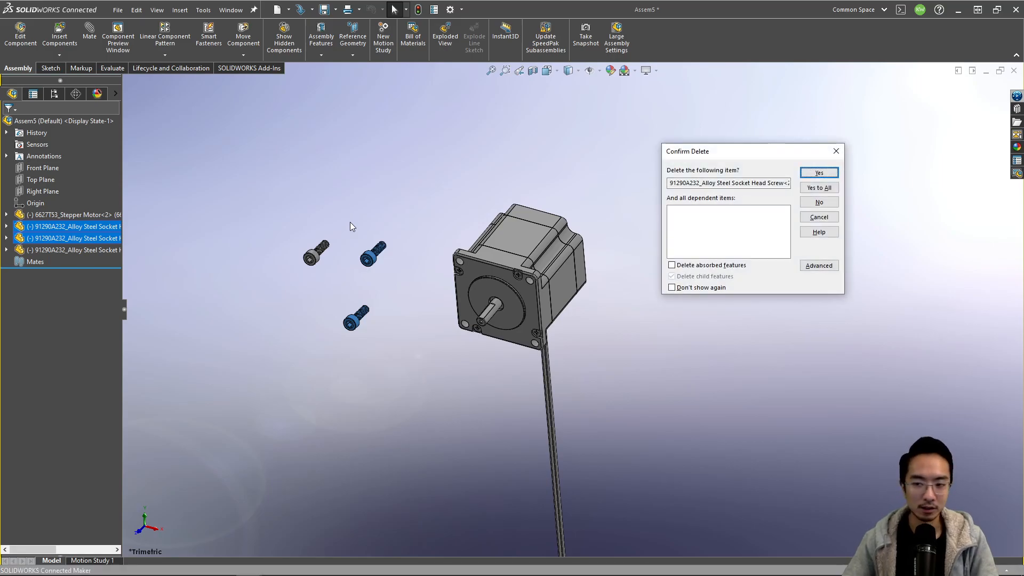
{"action": "left_click", "coordinate": [819, 187]}
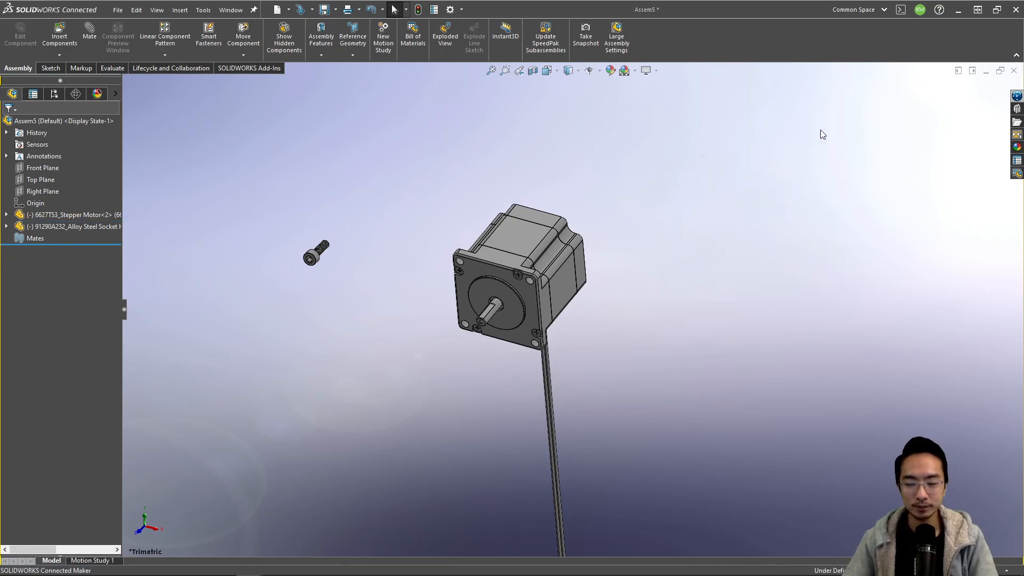
Tile the Assem5 assembly window side by side with the Part2 sketch window
{"action": "left_click", "coordinate": [957, 71]}
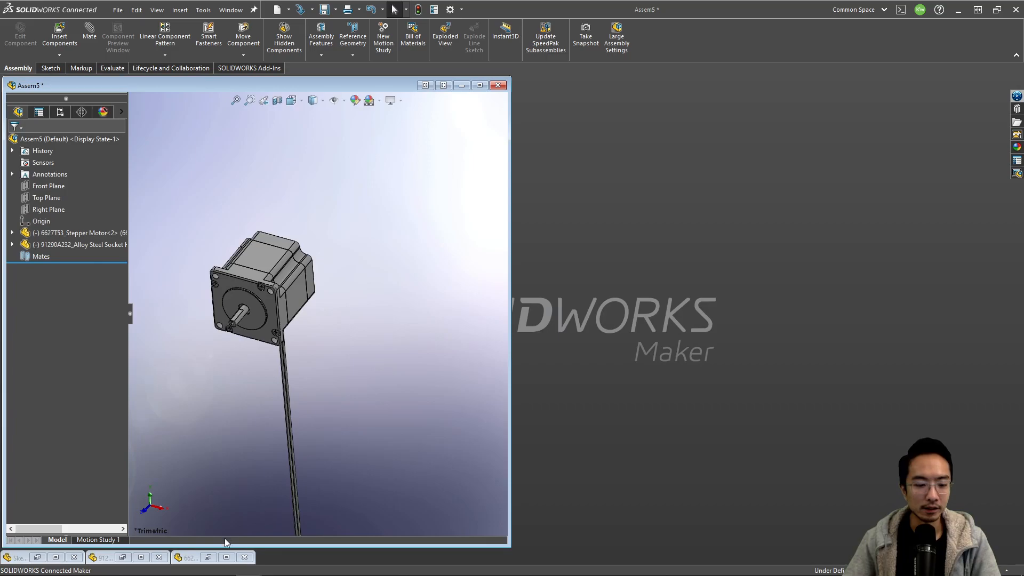
{"action": "left_click", "coordinate": [55, 558]}
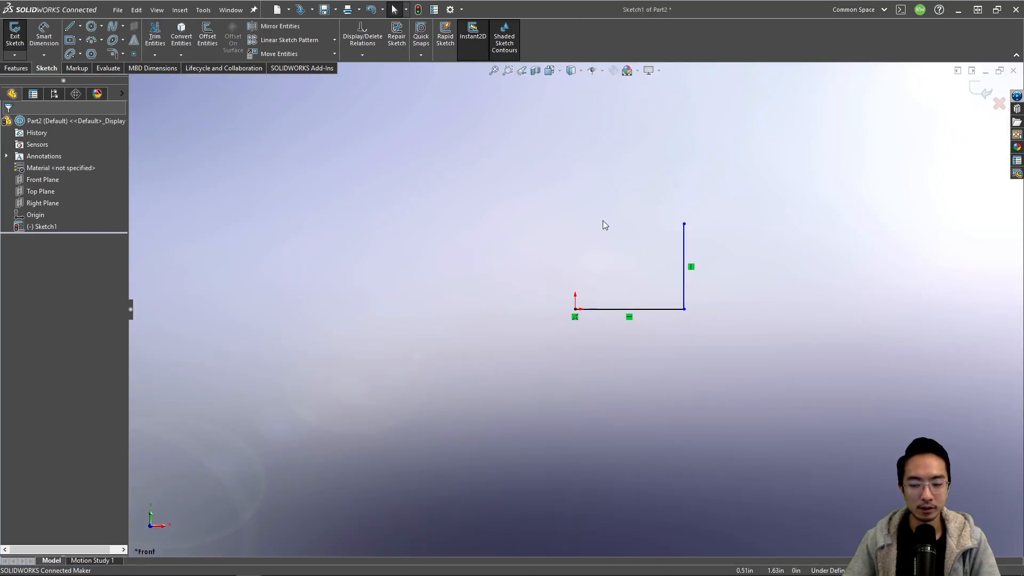
{"action": "left_click", "coordinate": [971, 70]}
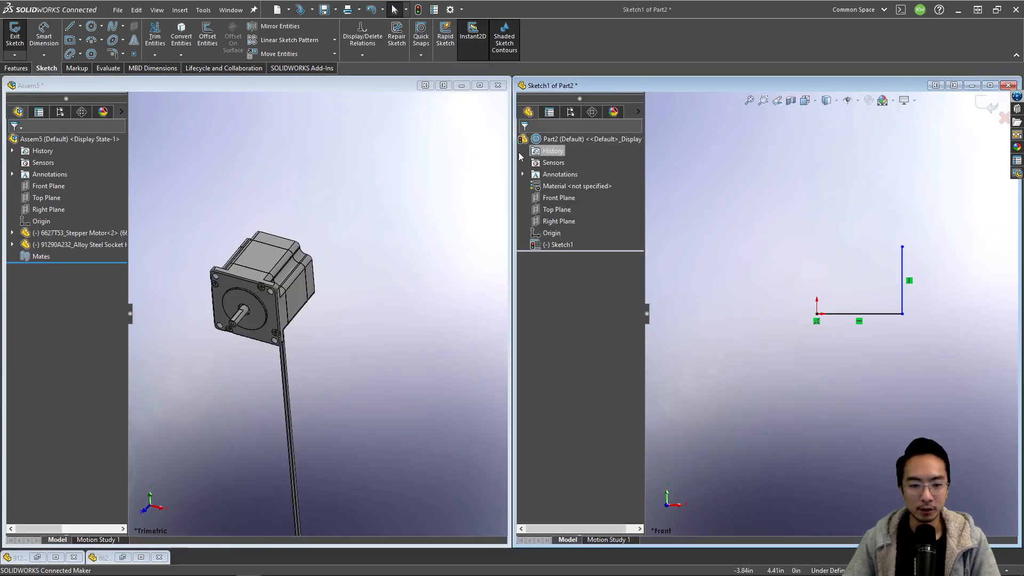
Measure the distance between the stepper motor's top and bottom faces in the assembly
{"action": "left_click", "coordinate": [253, 263]}
{"action": "middle_click_drag", "start_coordinate": [258, 326], "coordinate": [234, 213]}
{"action": "left_click", "coordinate": [112, 68]}
{"action": "left_click", "coordinate": [151, 35]}
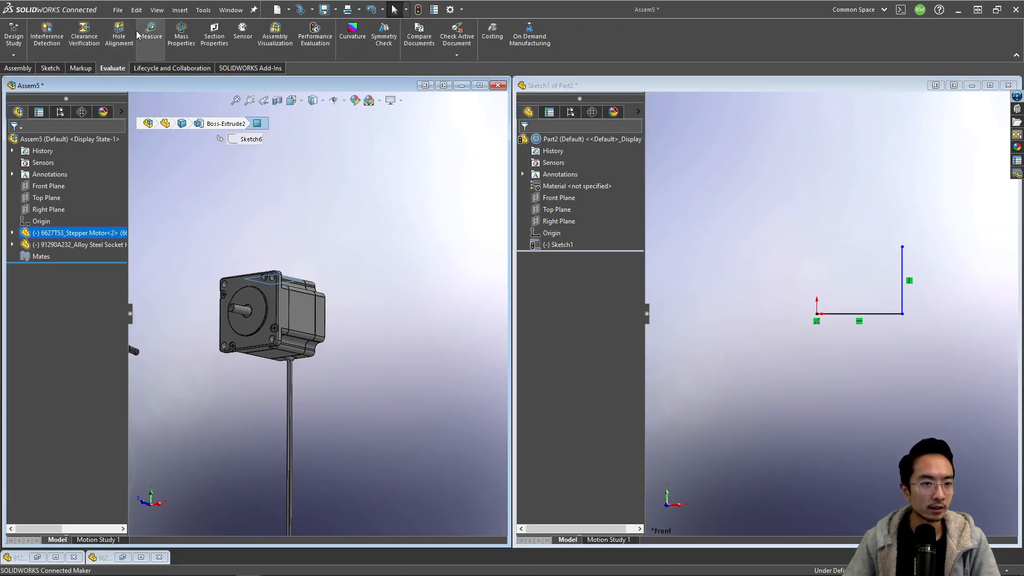
{"action": "left_click_drag", "start_coordinate": [231, 183], "coordinate": [675, 203]}
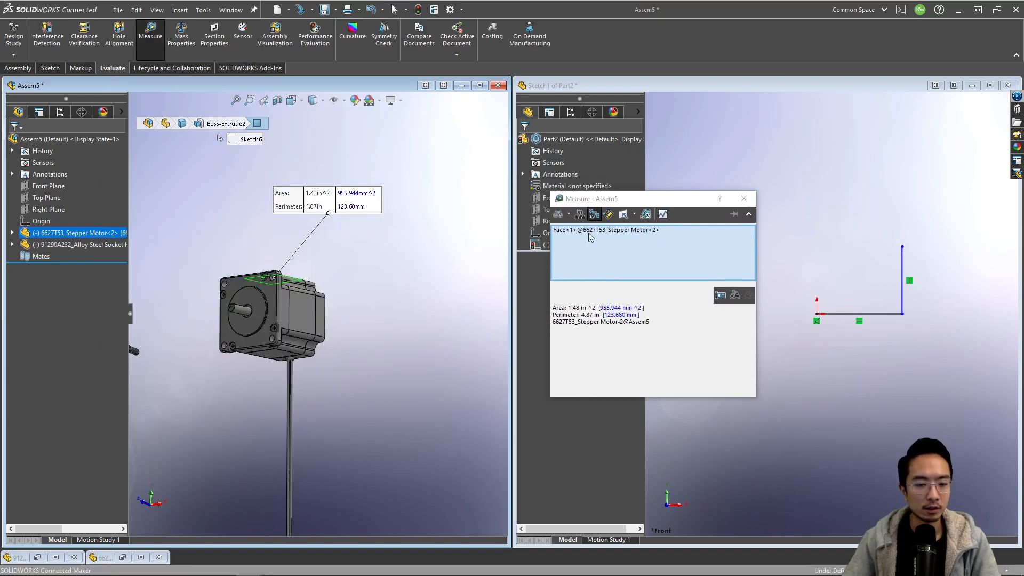
{"action": "middle_click_drag", "start_coordinate": [309, 331], "coordinate": [337, 377]}
{"action": "left_click", "coordinate": [279, 360]}
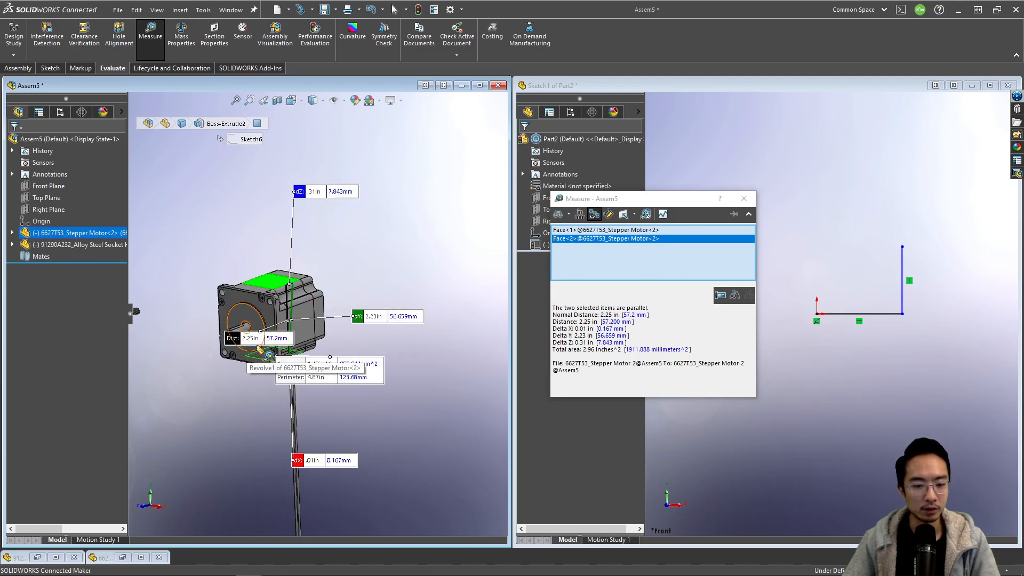
{"action": "key", "text": "Escape"}
Dimension the Part2 sketch's horizontal line to 3 in and its vertical line at its drawn length
{"action": "left_click", "coordinate": [865, 244]}
{"action": "right_click_drag", "start_coordinate": [895, 403], "coordinate": [893, 348]}
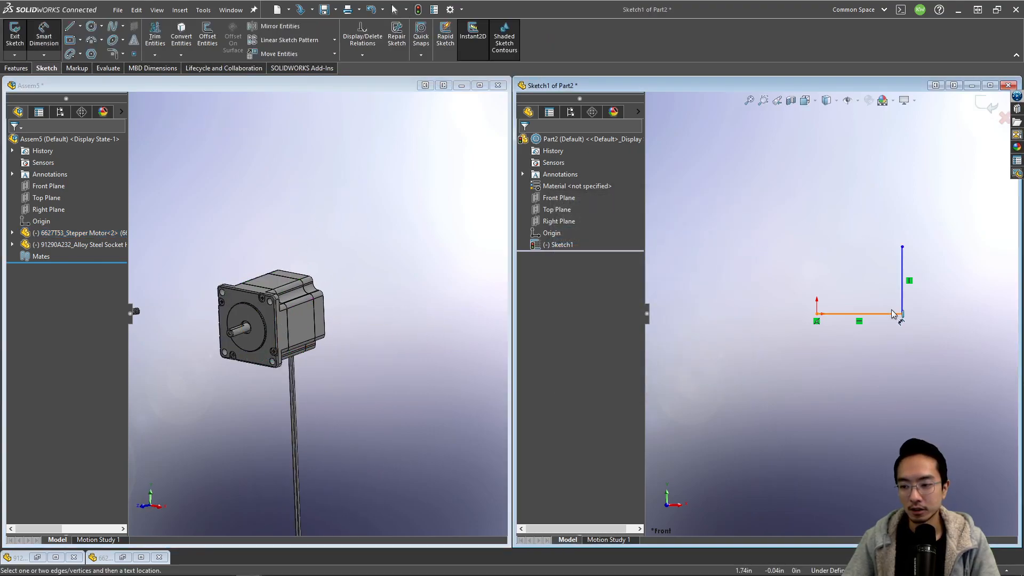
{"action": "left_click", "coordinate": [880, 314]}
{"action": "left_click", "coordinate": [878, 351]}
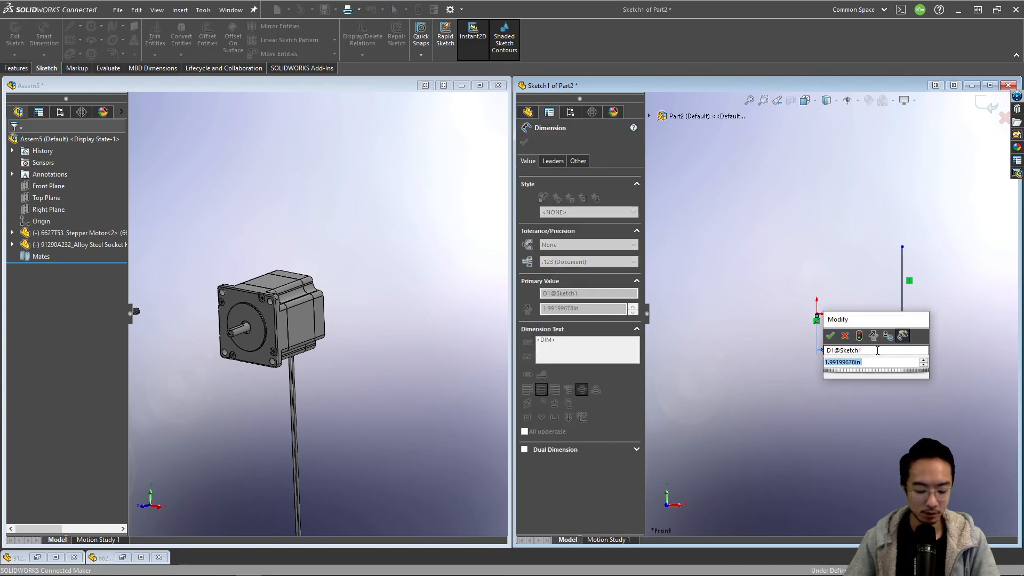
{"action": "type", "text": "3"}
{"action": "key", "text": "Return"}
{"action": "left_click", "coordinate": [902, 295]}
{"action": "left_click", "coordinate": [941, 279]}
{"action": "key", "text": "Return"}
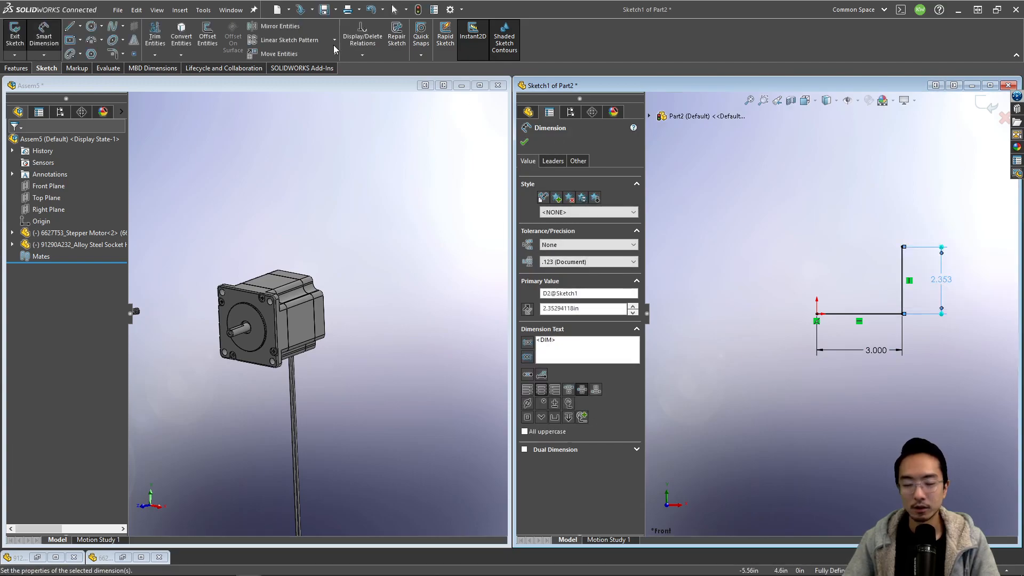
Extrude the L-shaped sketch 3 in as a one-direction thin feature 0.125 in thick
{"action": "left_click", "coordinate": [18, 68]}
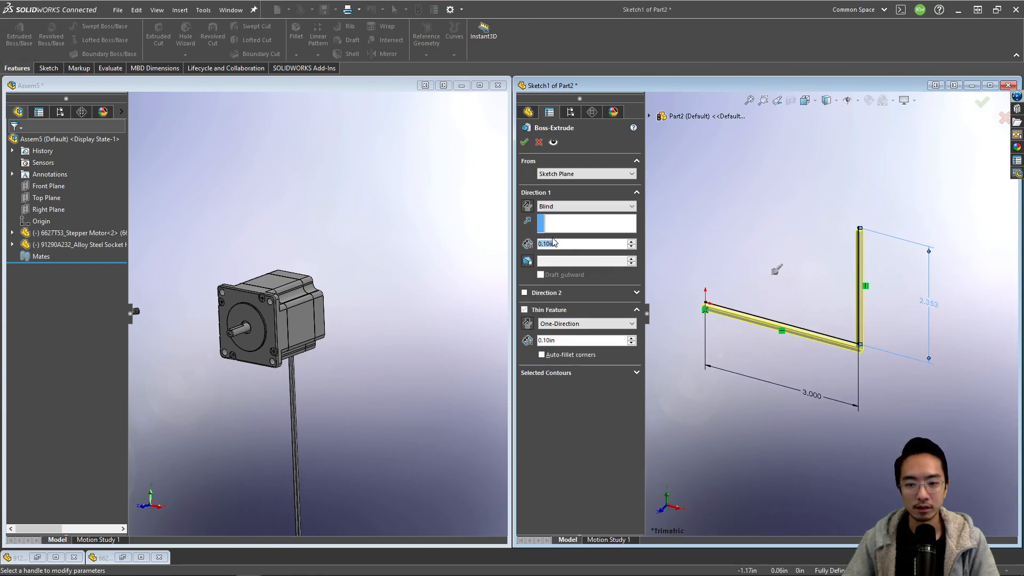
{"action": "type", "text": "3"}
{"action": "key", "text": "Return"}
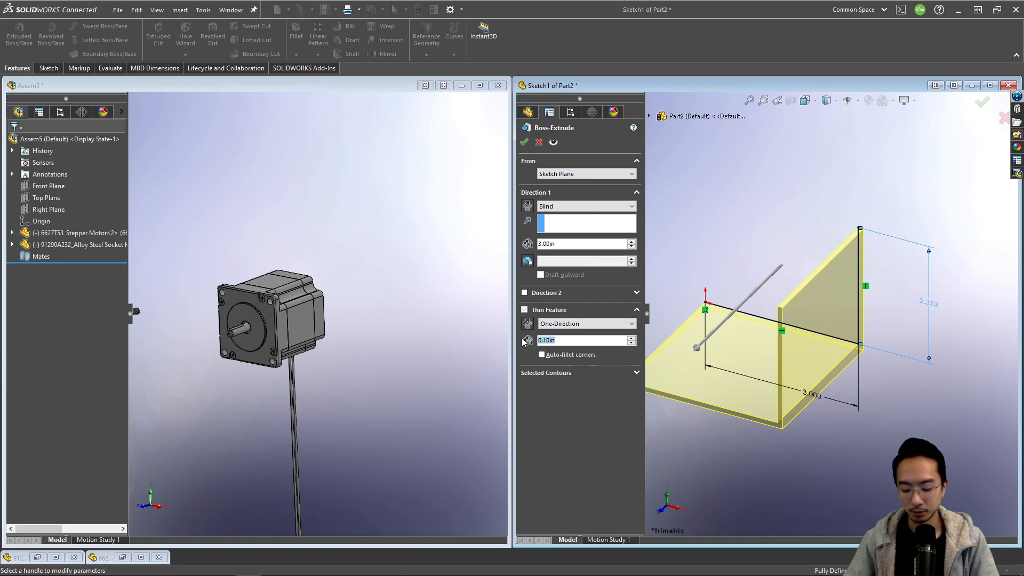
{"action": "type", "text": ".125"}
{"action": "key", "text": "Return"}
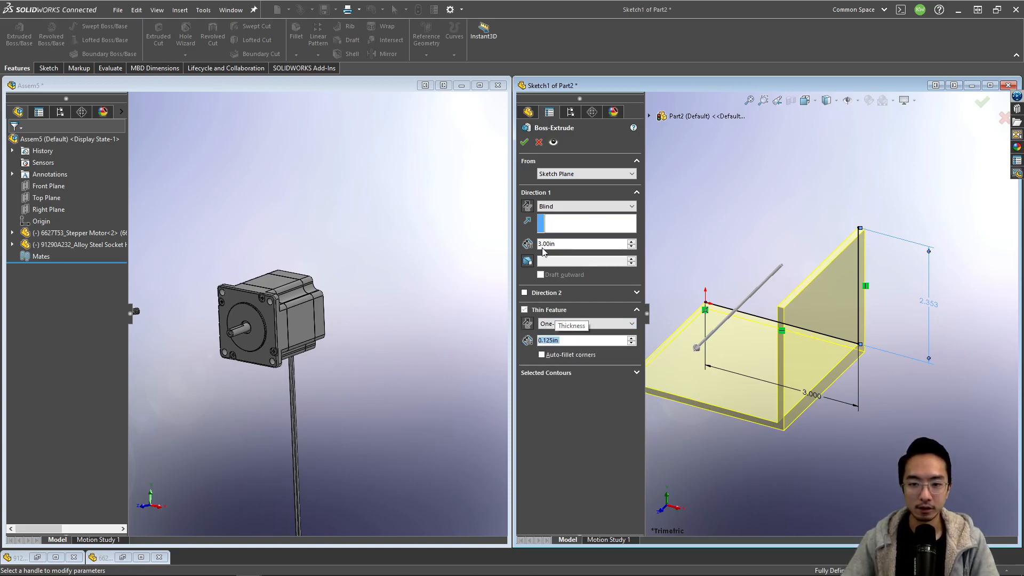
{"action": "left_click", "coordinate": [524, 143]}
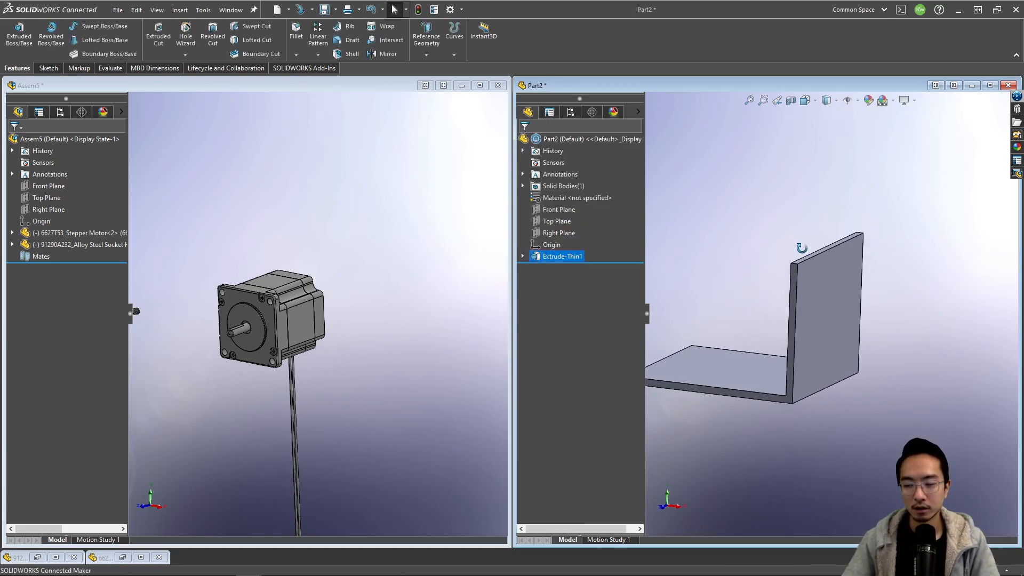
Save the bracket part as "motor bracket" in the 43-assemblies folder
{"action": "key", "text": "ctrl+s"}
{"action": "type", "text": "motor bracket"}
{"action": "scroll", "coordinate": [559, 276], "scroll_direction": "down", "scroll_amount": 11}
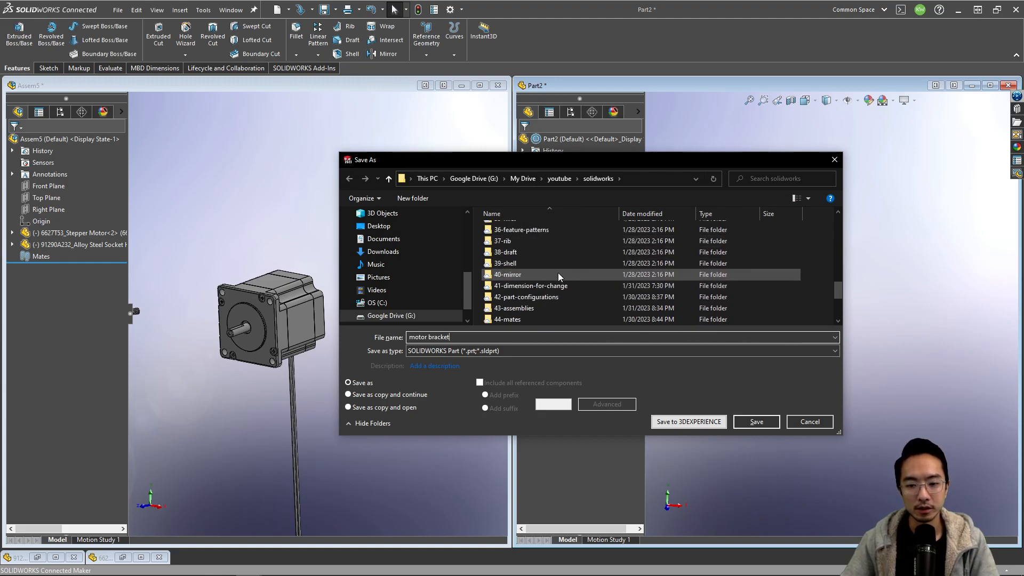
{"action": "scroll", "coordinate": [529, 282], "scroll_direction": "down", "scroll_amount": 1}
{"action": "double_click", "coordinate": [513, 274]}
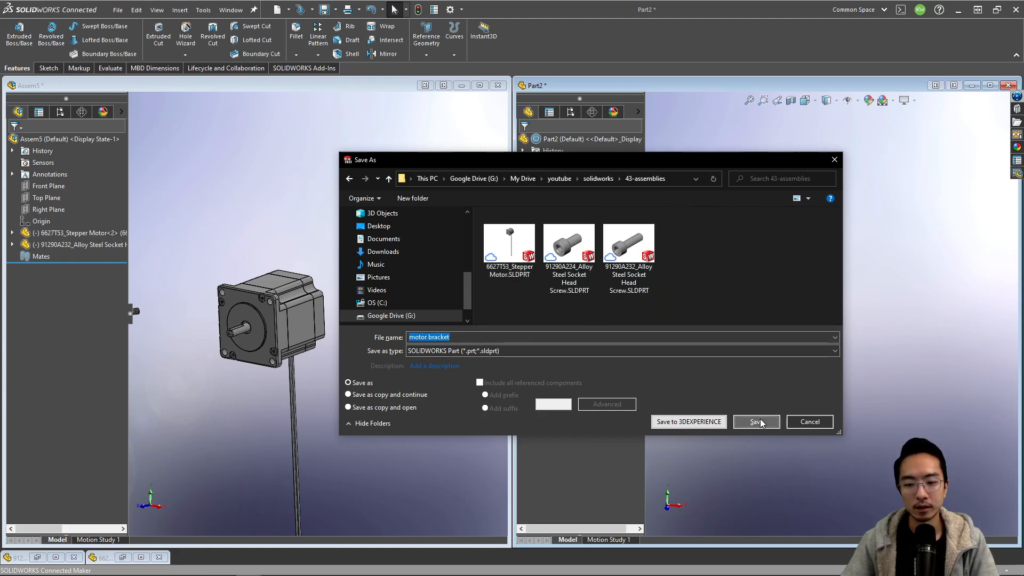
{"action": "left_click", "coordinate": [758, 422]}
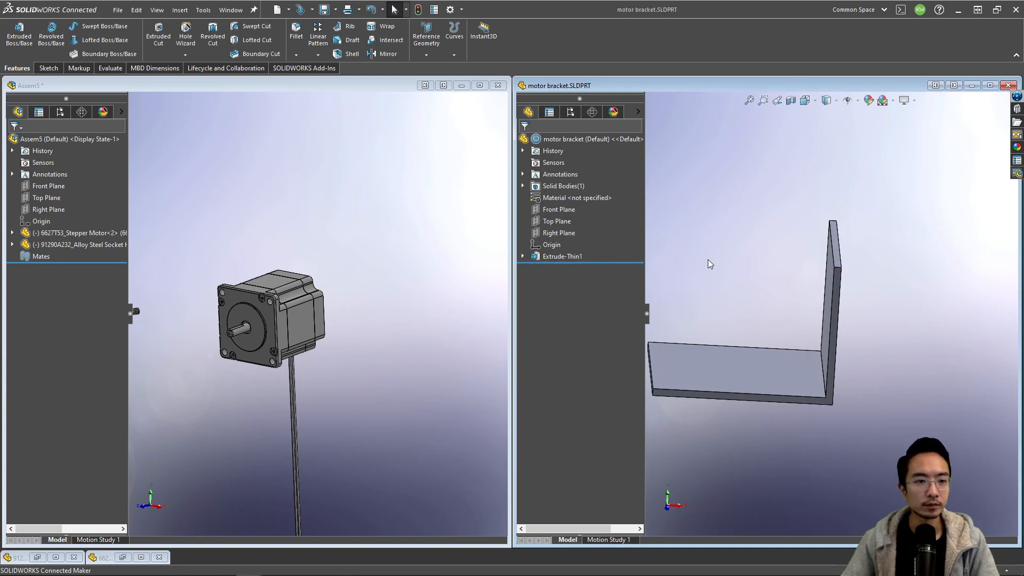
Insert the motor bracket into the maximized Assem5 assembly and place it in front of the stepper motor
{"action": "left_click_drag", "start_coordinate": [803, 373], "coordinate": [403, 257]}
{"action": "scroll", "coordinate": [421, 358], "scroll_direction": "up", "scroll_amount": 2}
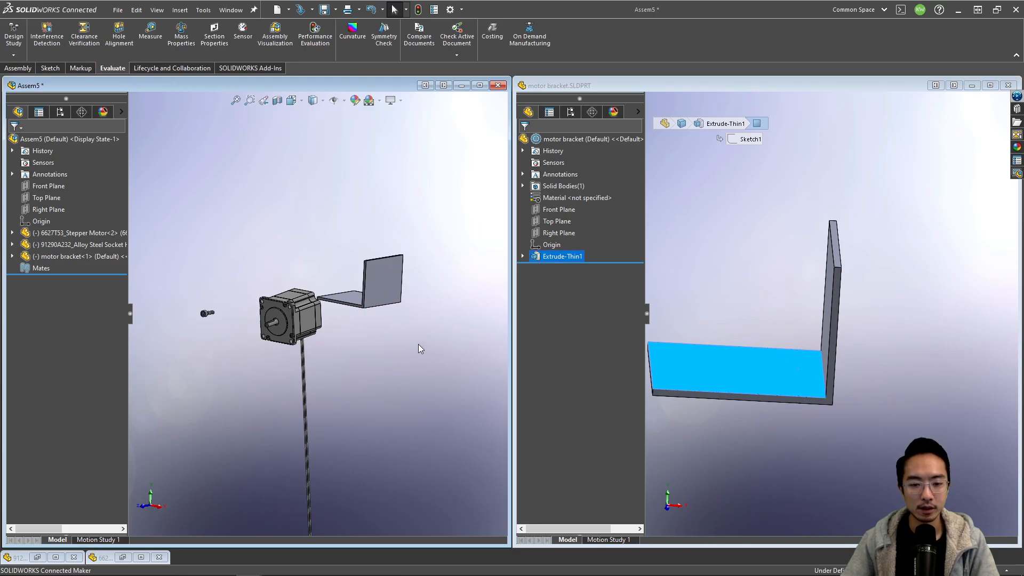
{"action": "left_click", "coordinate": [479, 87]}
{"action": "mouse_move", "coordinate": [559, 318]}
{"action": "middle_mouse_down"}
{"action": "mouse_move", "coordinate": [532, 326]}
{"action": "mouse_move", "coordinate": [563, 336]}
{"action": "middle_mouse_up"}
{"action": "left_click_drag", "start_coordinate": [646, 286], "coordinate": [436, 355]}
{"action": "left_click", "coordinate": [557, 315]}
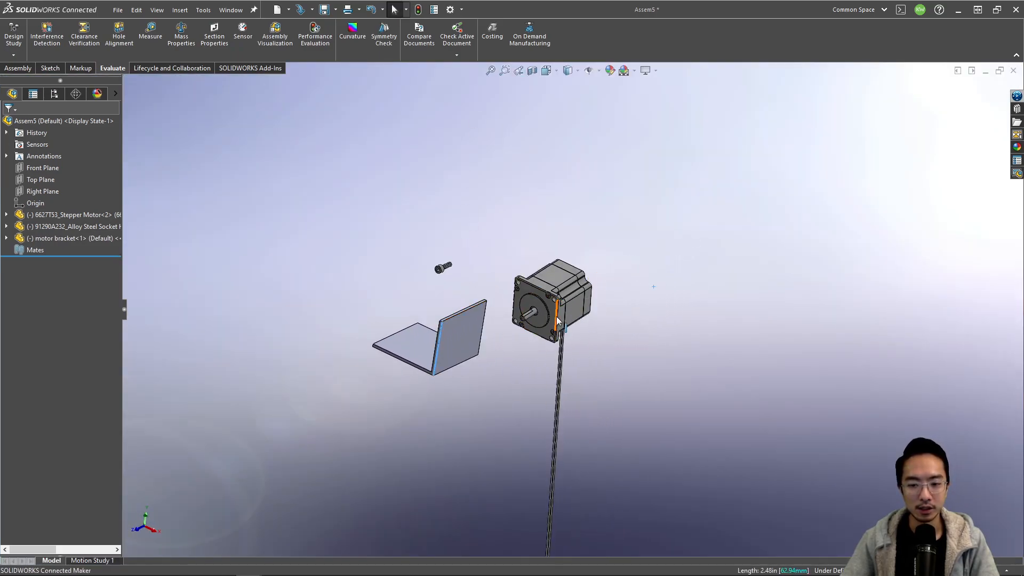
{"action": "left_click", "coordinate": [513, 208]}
Move the stepper motor away from the bracket and fix it in place, testing that it is locked
{"action": "left_click_drag", "start_coordinate": [550, 299], "coordinate": [608, 266]}
{"action": "right_click", "coordinate": [614, 268]}
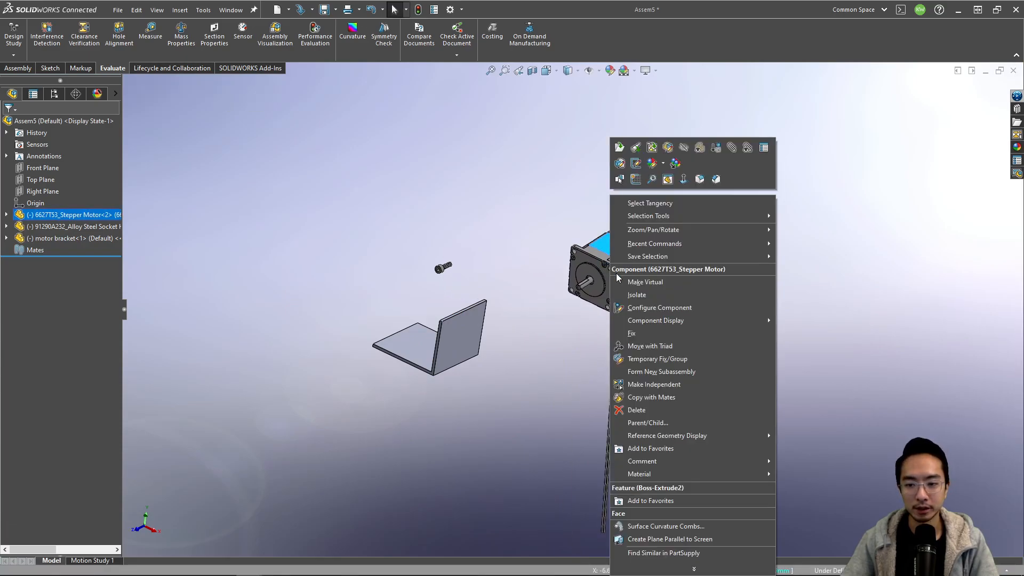
{"action": "left_click", "coordinate": [633, 333]}
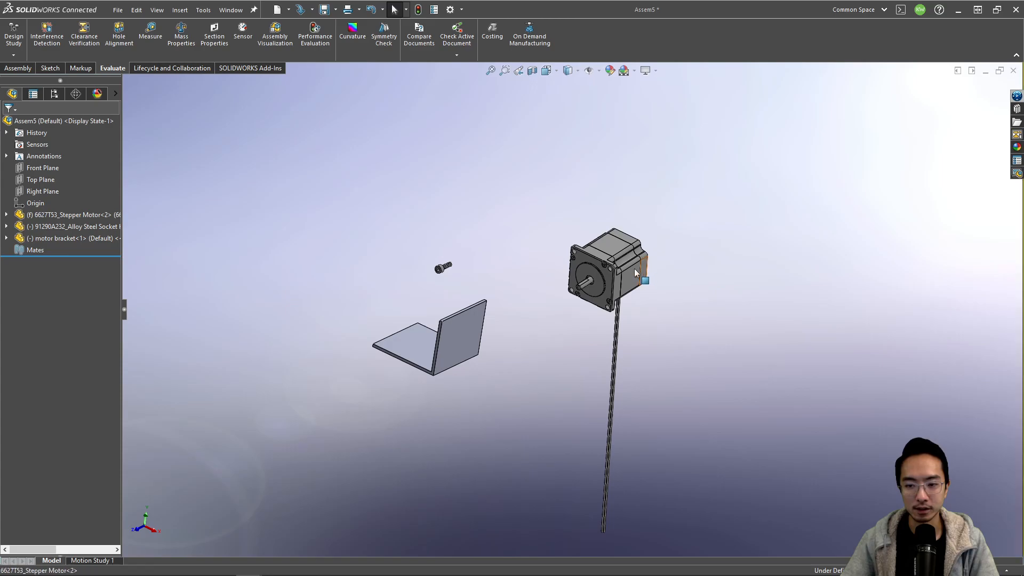
{"action": "left_click_drag", "start_coordinate": [638, 270], "coordinate": [616, 280]}
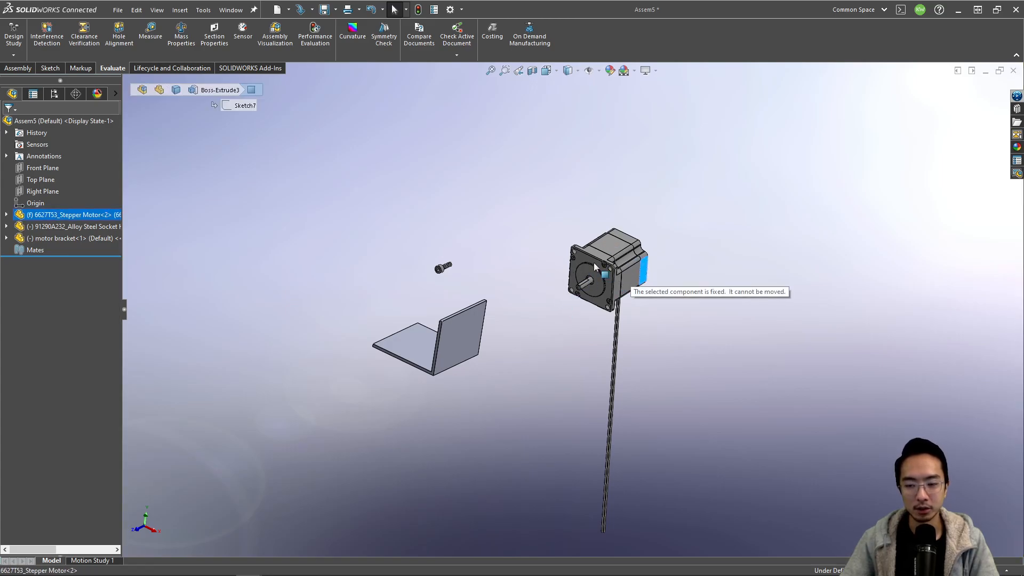
Float the stepper motor so it can move freely and shift it slightly
{"action": "right_click", "coordinate": [628, 265]}
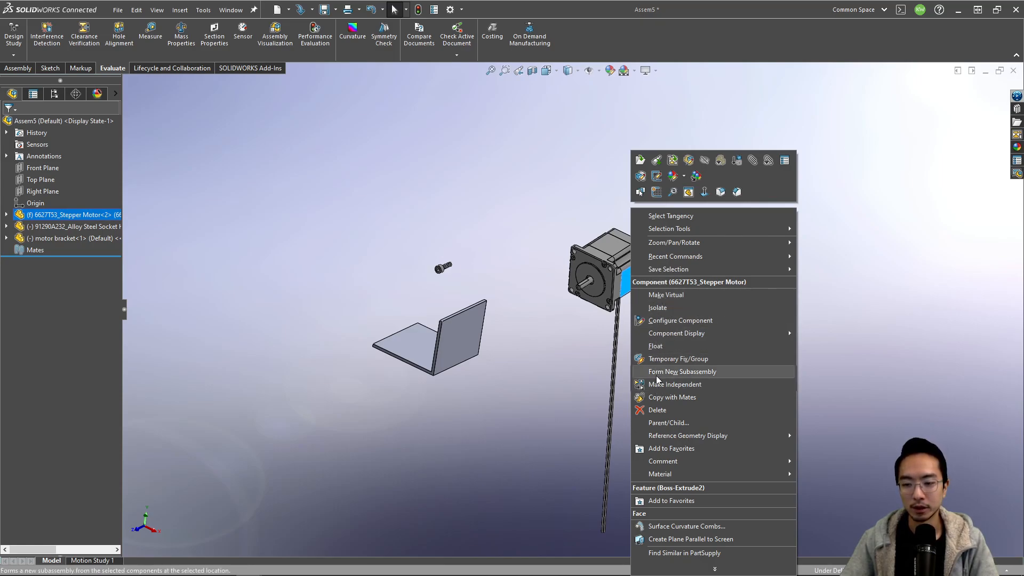
{"action": "left_click", "coordinate": [660, 347]}
{"action": "mouse_move", "coordinate": [614, 246]}
{"action": "left_mouse_down"}
{"action": "mouse_move", "coordinate": [601, 262]}
{"action": "mouse_move", "coordinate": [609, 257]}
{"action": "left_mouse_up"}
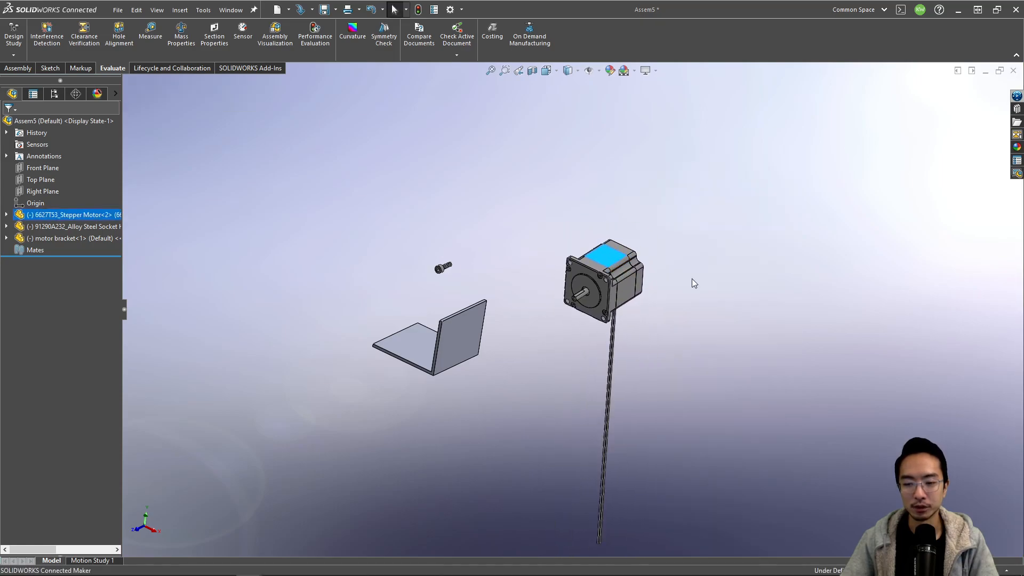
{"action": "left_click", "coordinate": [688, 283]}
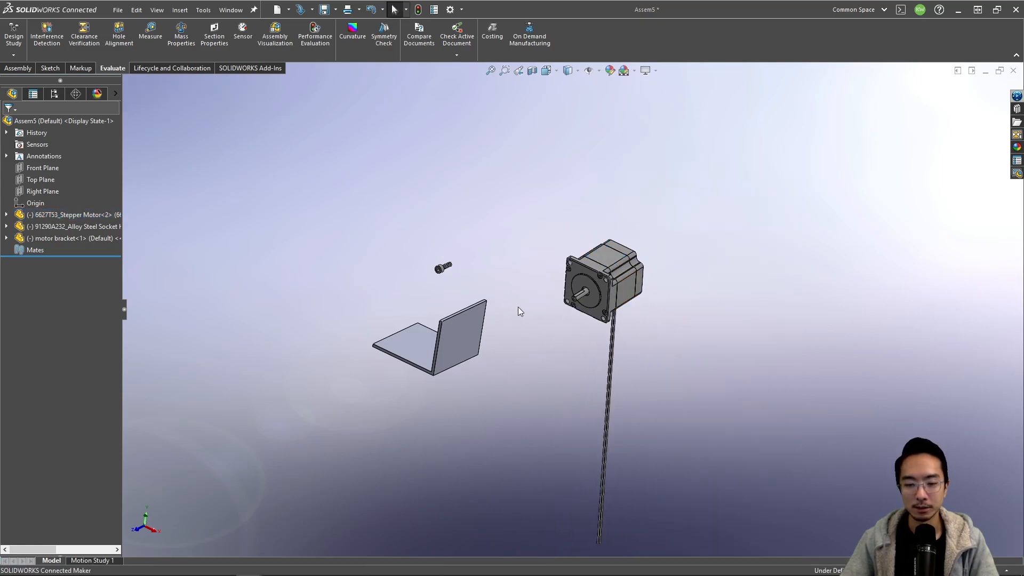
Isolate the motor bracket and return to the full assembly display
{"action": "right_click", "coordinate": [463, 338]}
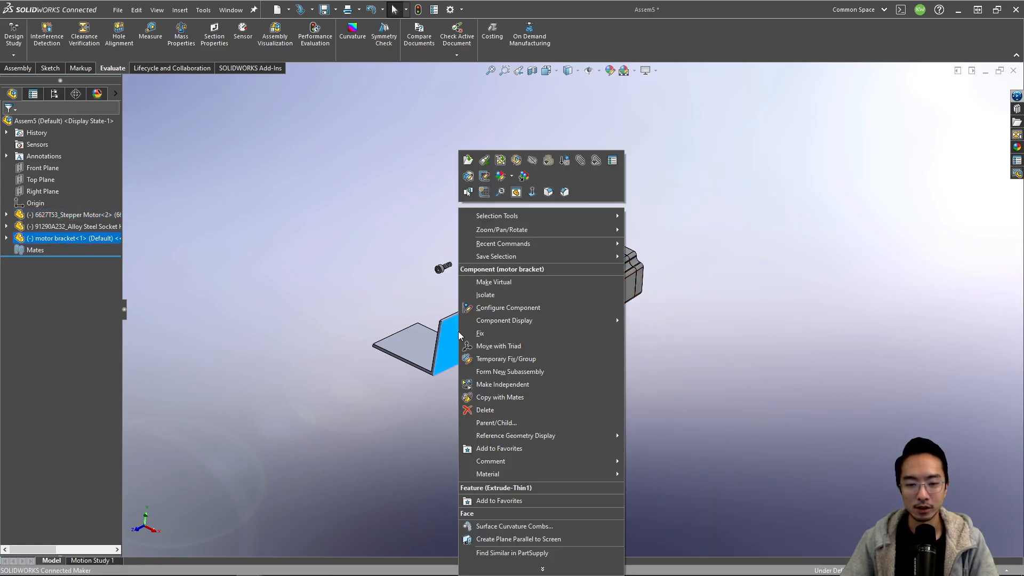
{"action": "left_click", "coordinate": [495, 294]}
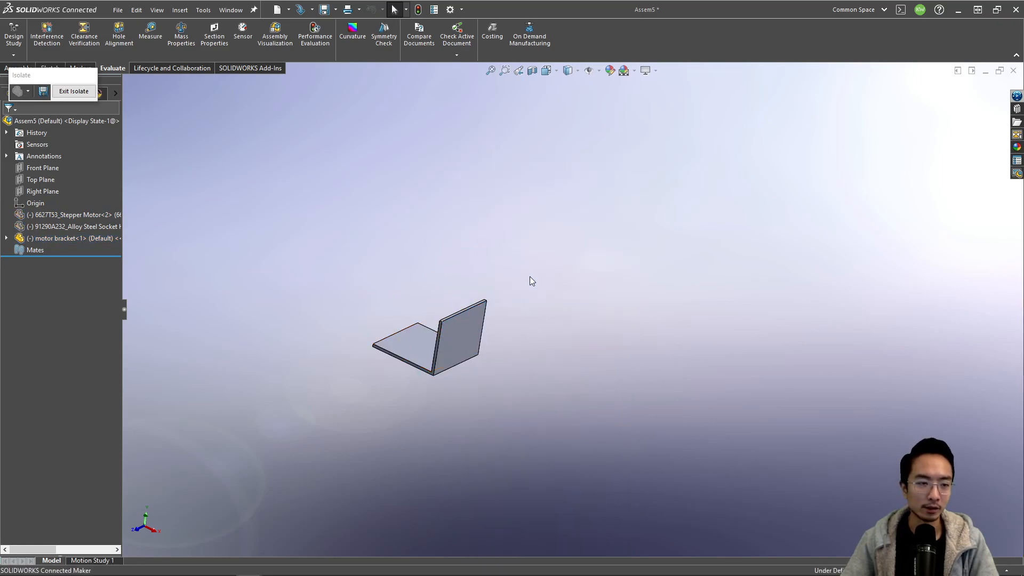
{"action": "left_click", "coordinate": [67, 91]}
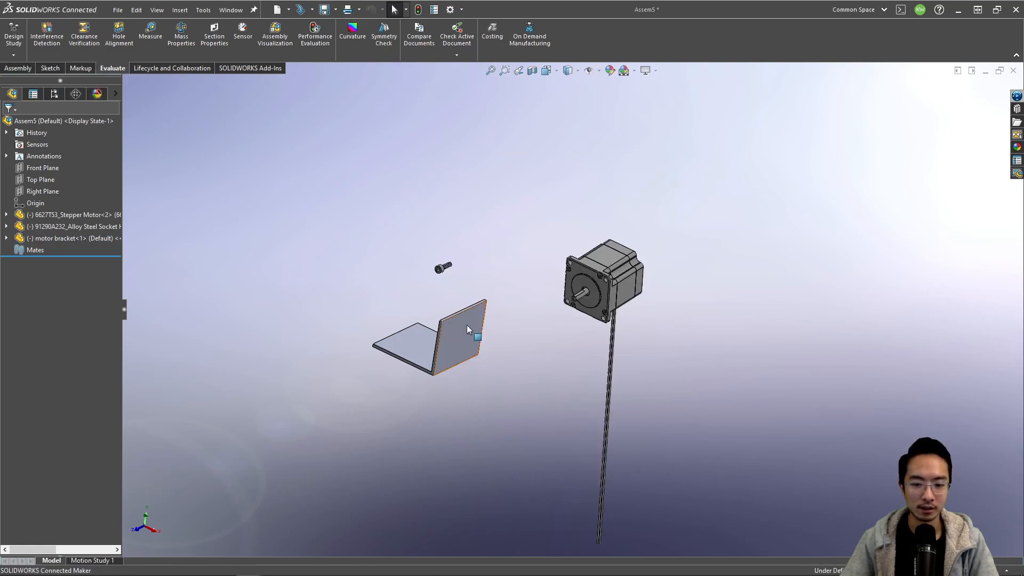
Move the motor bracket closer to the front of the stepper motor
{"action": "left_click_drag", "start_coordinate": [448, 339], "coordinate": [511, 321]}
{"action": "left_click", "coordinate": [509, 244]}
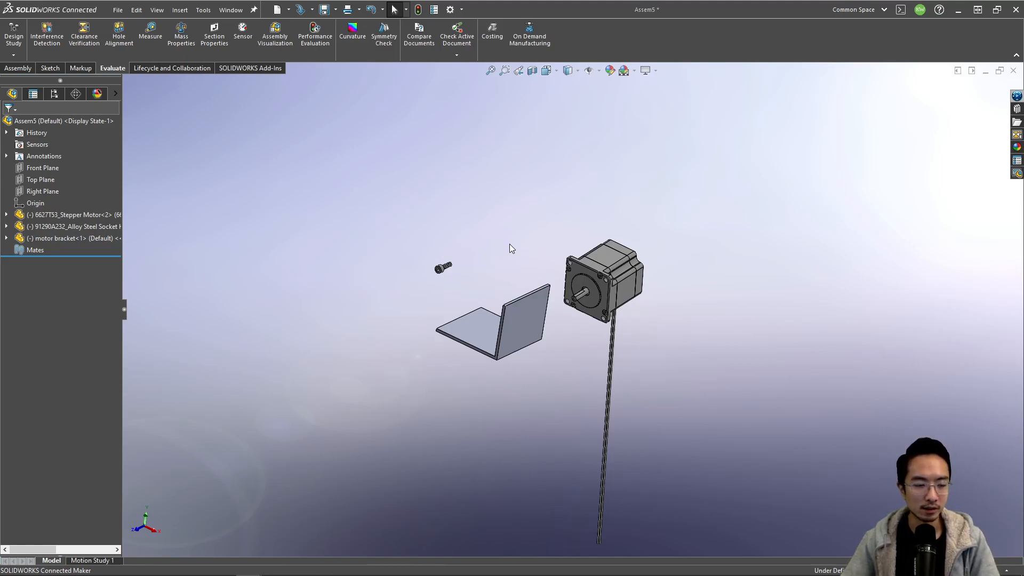
Examine where the assembly's Front, Top and Right planes lie relative to the components
{"action": "left_click", "coordinate": [41, 191]}
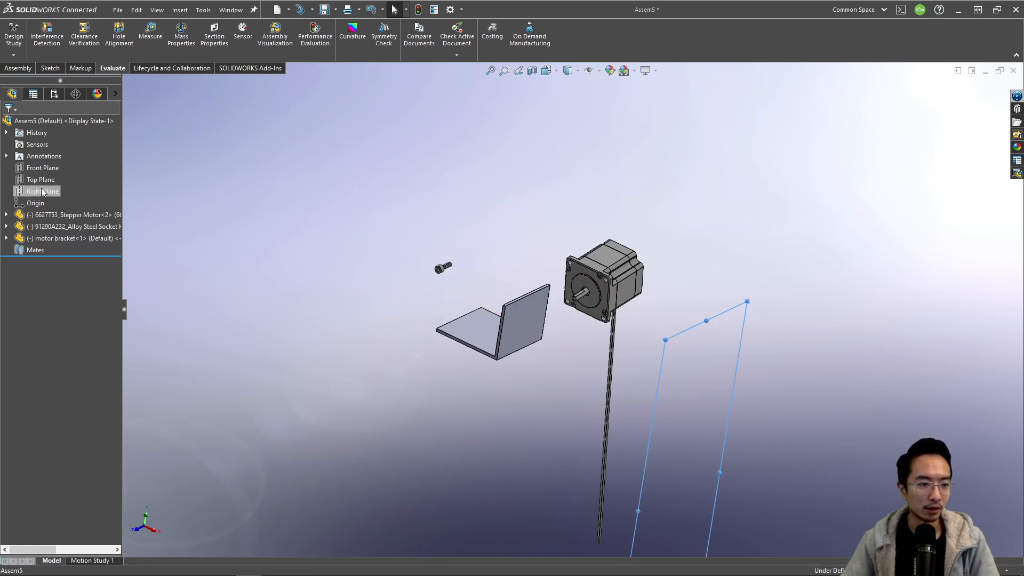
{"action": "left_click", "coordinate": [34, 184]}
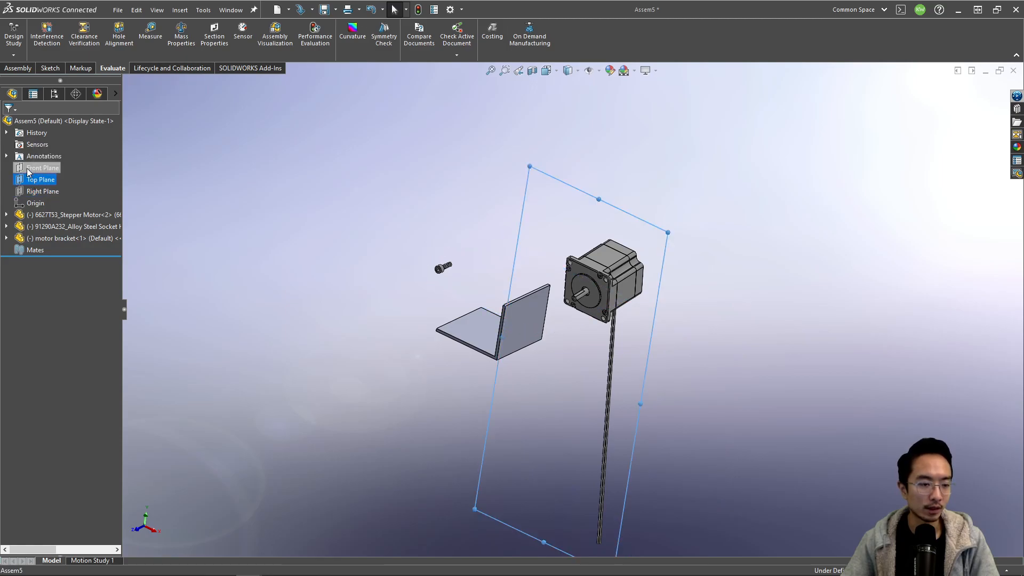
{"action": "left_click", "coordinate": [31, 168]}
{"action": "left_click", "coordinate": [33, 179]}
{"action": "left_click", "coordinate": [35, 192]}
{"action": "left_click", "coordinate": [245, 210]}
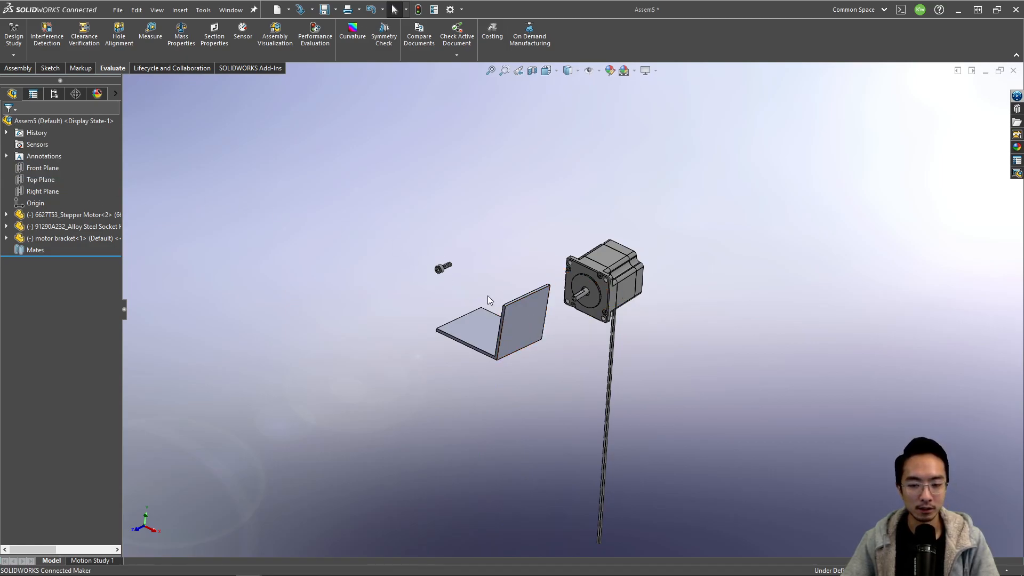
Reposition the motor bracket in front of the stepper motor, clear of its shaft
{"action": "left_click_drag", "start_coordinate": [522, 325], "coordinate": [545, 334]}
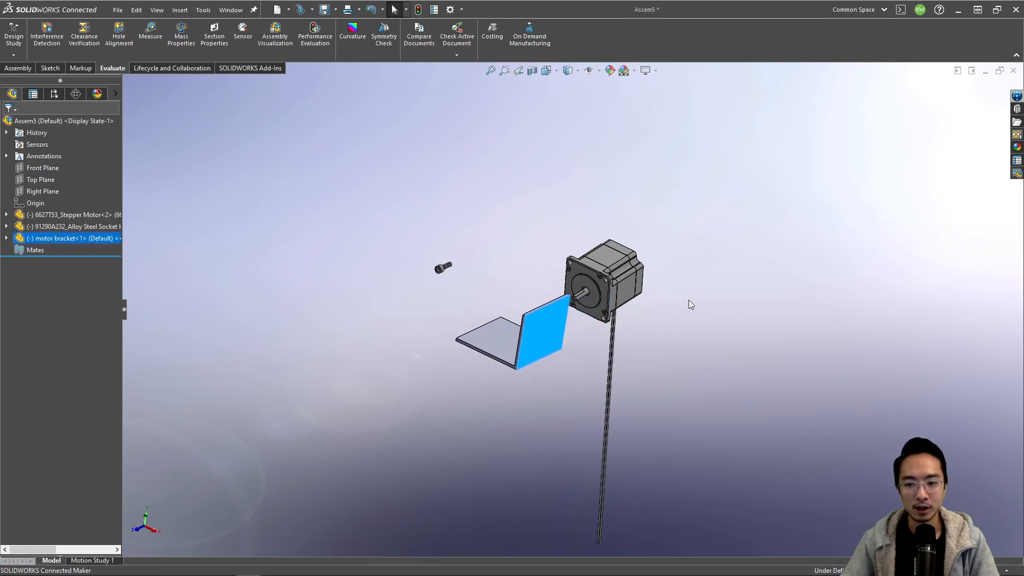
{"action": "left_click", "coordinate": [653, 309]}
{"action": "middle_click_drag", "start_coordinate": [653, 311], "coordinate": [622, 313]}
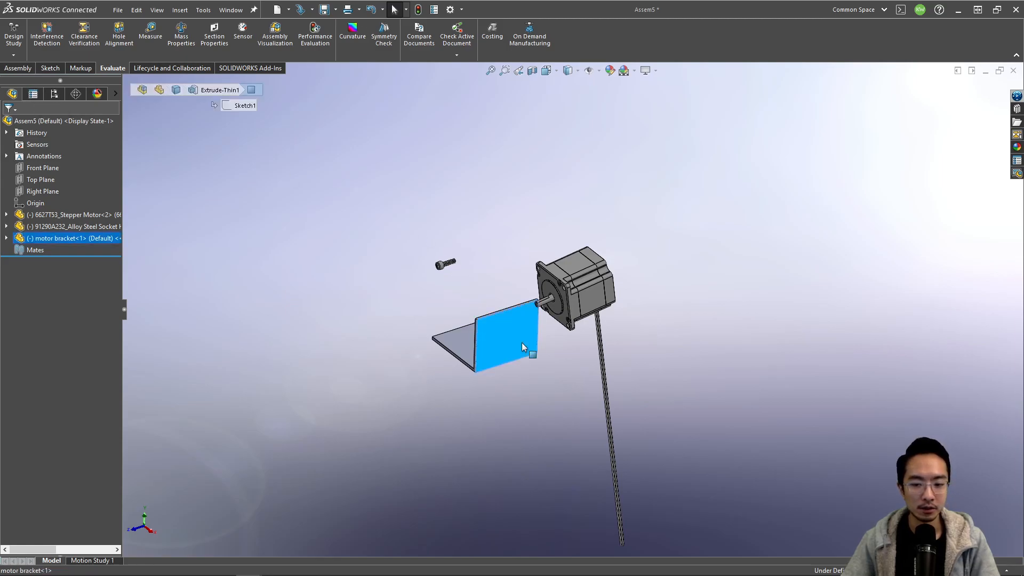
{"action": "left_click_drag", "start_coordinate": [524, 343], "coordinate": [478, 344]}
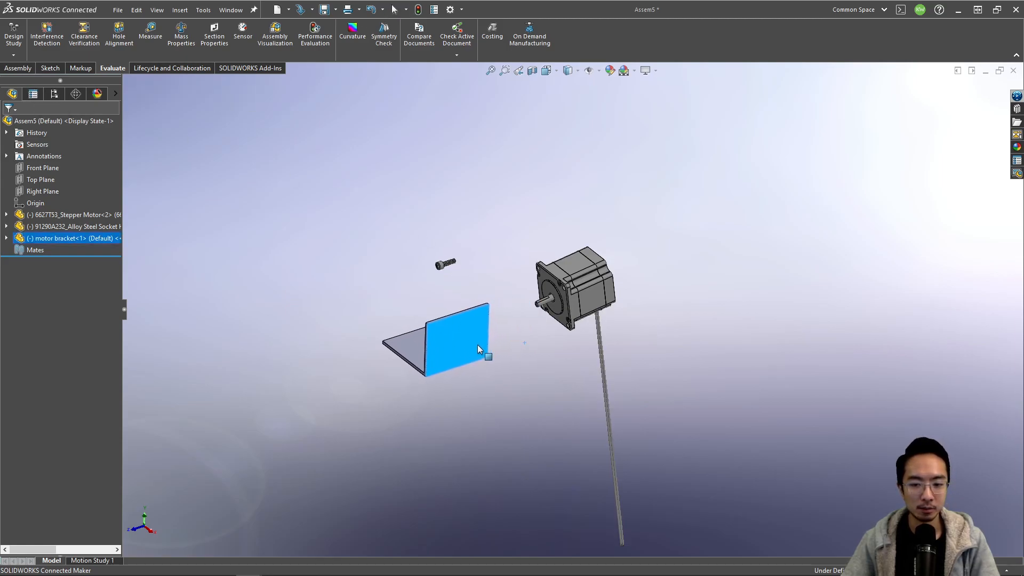
Examine the assembly's configurations and the available Assembly, Sketch and Markup tools
{"action": "left_click", "coordinate": [37, 95]}
{"action": "left_click", "coordinate": [54, 95]}
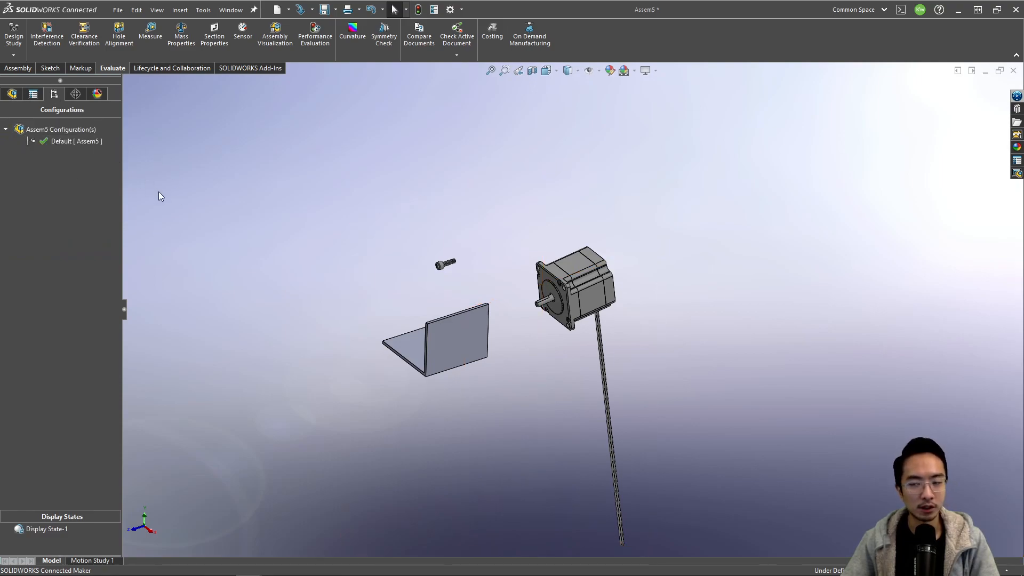
{"action": "left_click", "coordinate": [29, 70]}
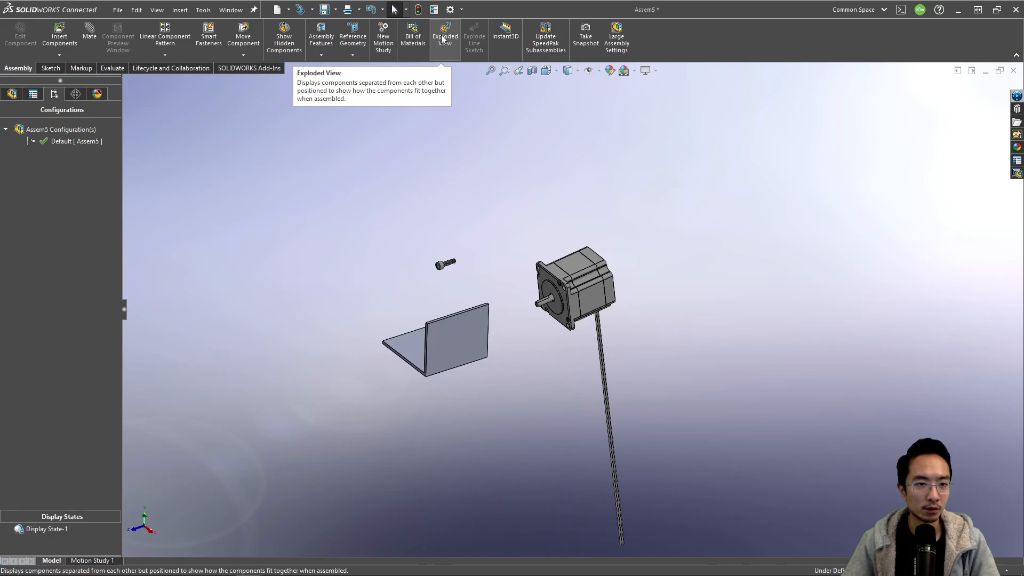
{"action": "left_click", "coordinate": [52, 69]}
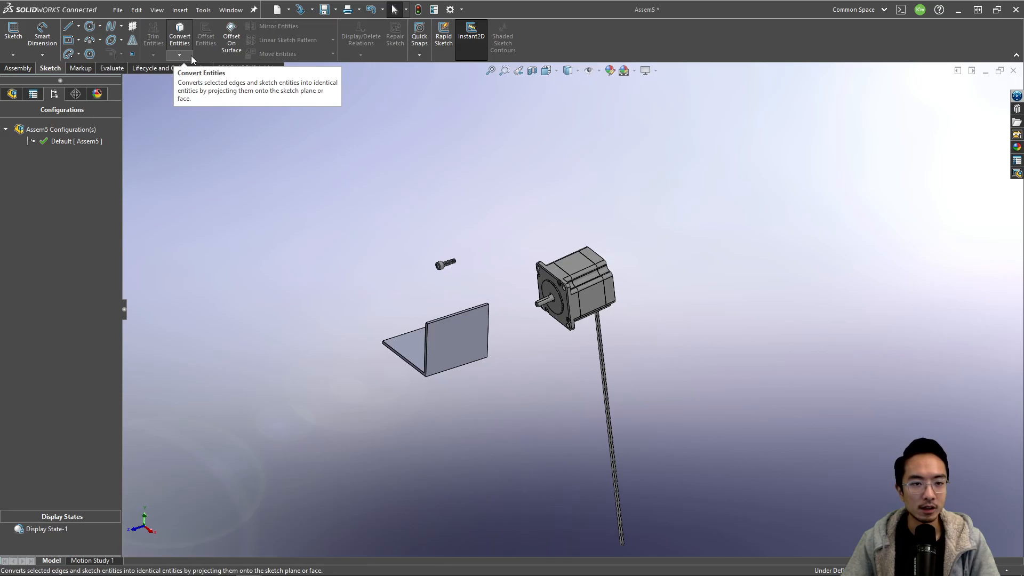
{"action": "left_click", "coordinate": [80, 68]}
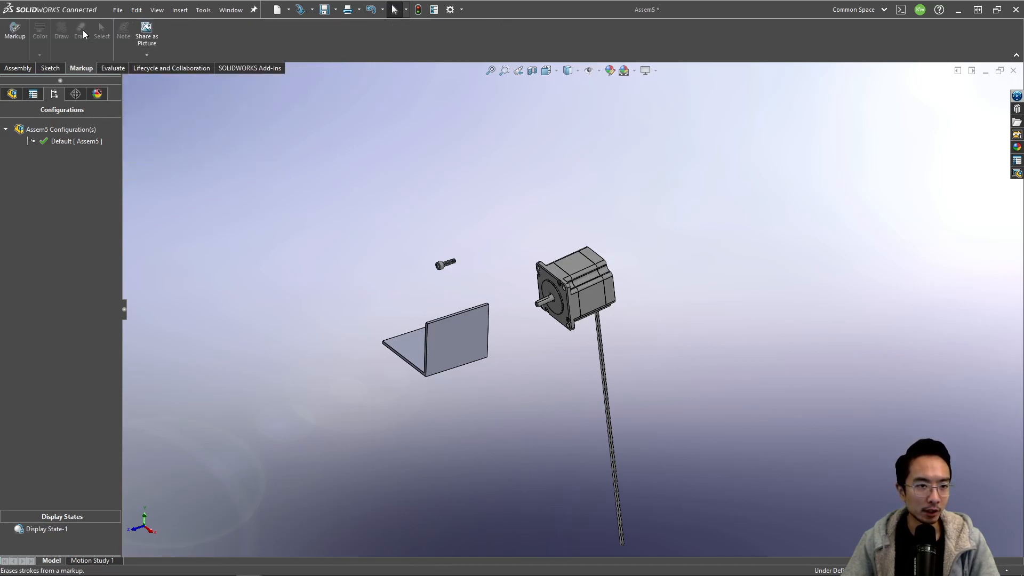
Review Assem5's mass properties and the mass sensor settings without creating a sensor
{"action": "left_click", "coordinate": [108, 69]}
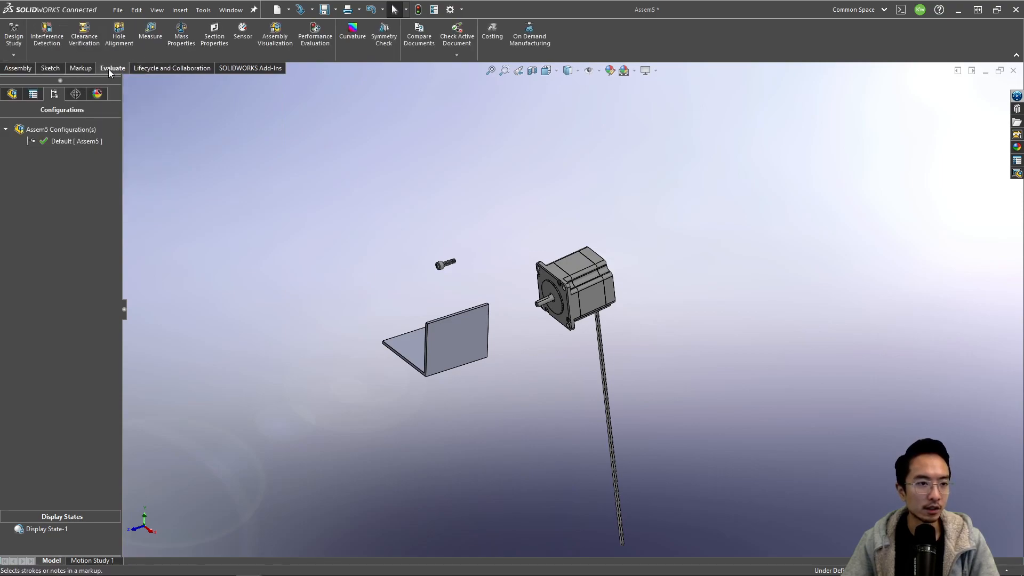
{"action": "left_click", "coordinate": [181, 43]}
{"action": "left_click", "coordinate": [516, 302]}
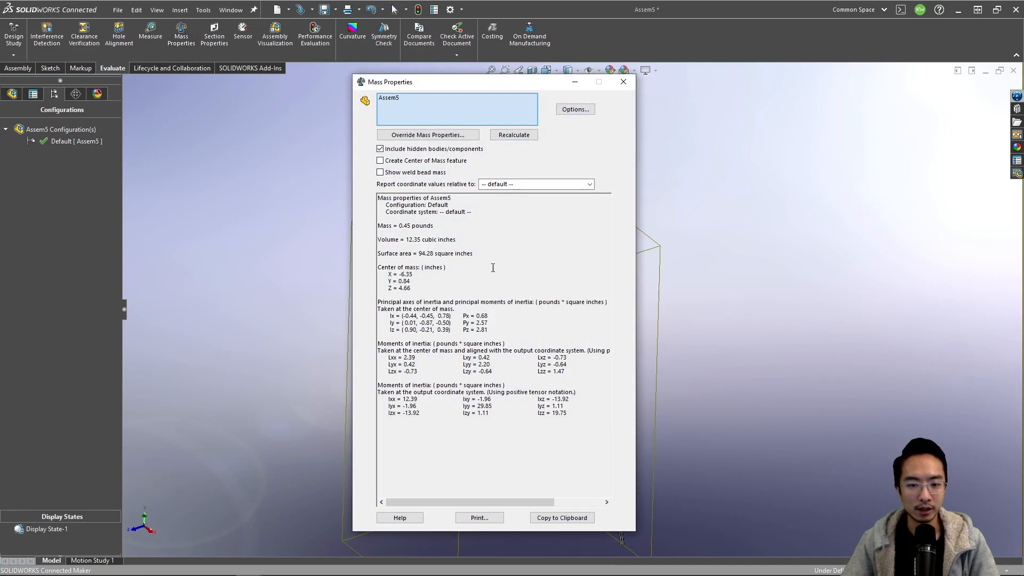
{"action": "left_click", "coordinate": [622, 81]}
{"action": "left_click", "coordinate": [274, 184]}
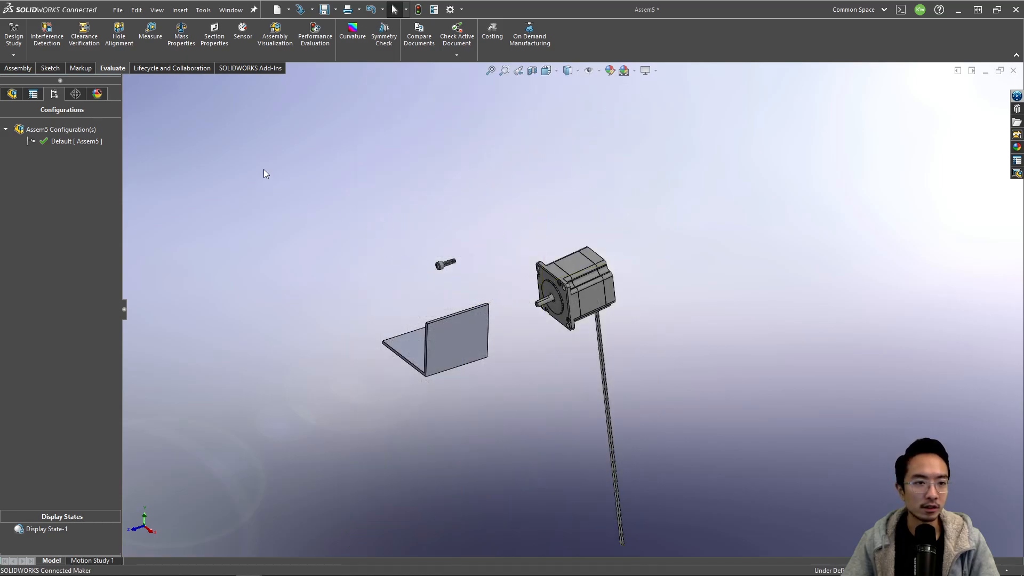
{"action": "left_click", "coordinate": [243, 31]}
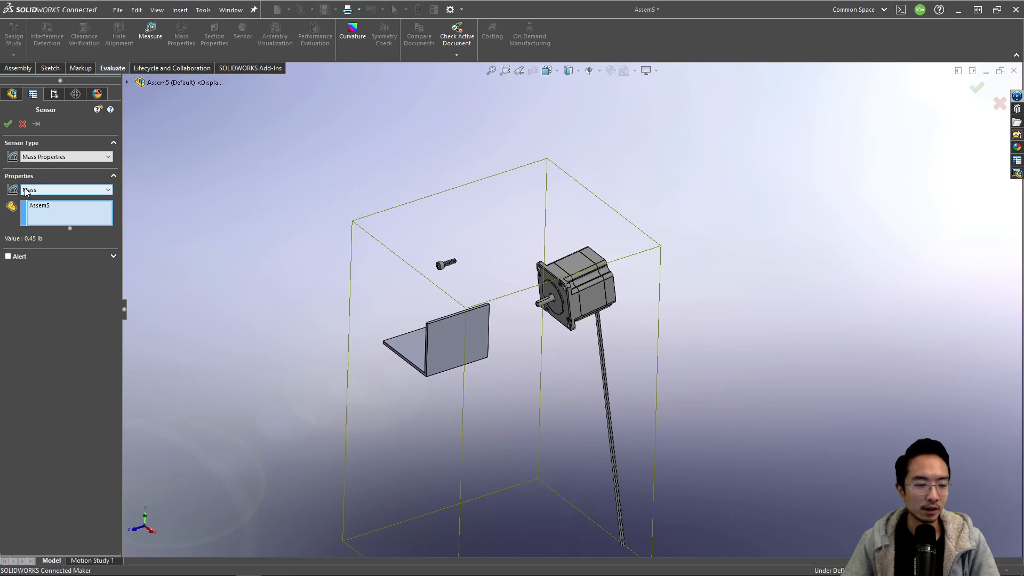
{"action": "left_click", "coordinate": [24, 125]}
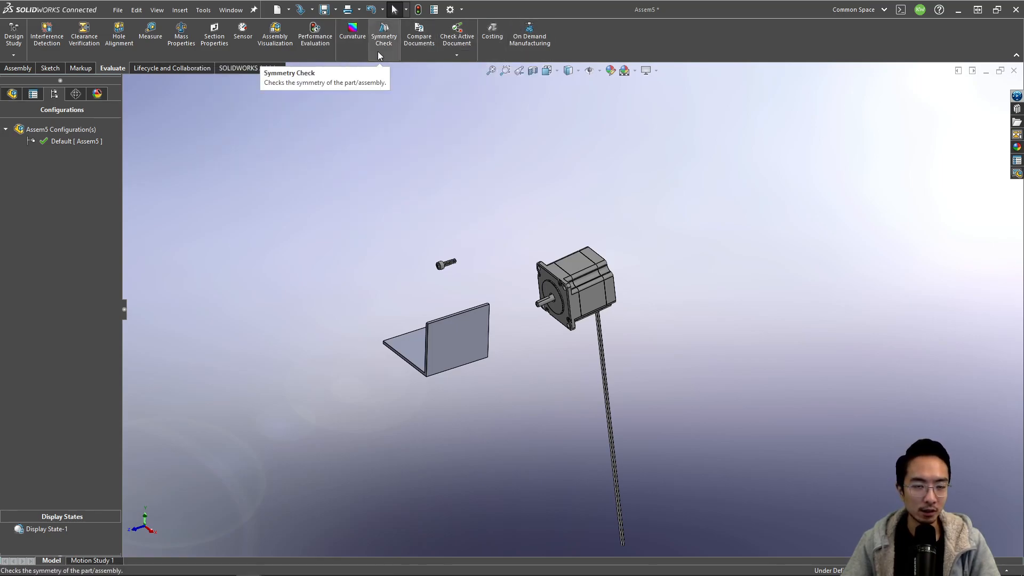
Look over the Lifecycle and Collaboration tools and the SOLIDWORKS add-ins, and return to the assembly tools
{"action": "left_click", "coordinate": [167, 66]}
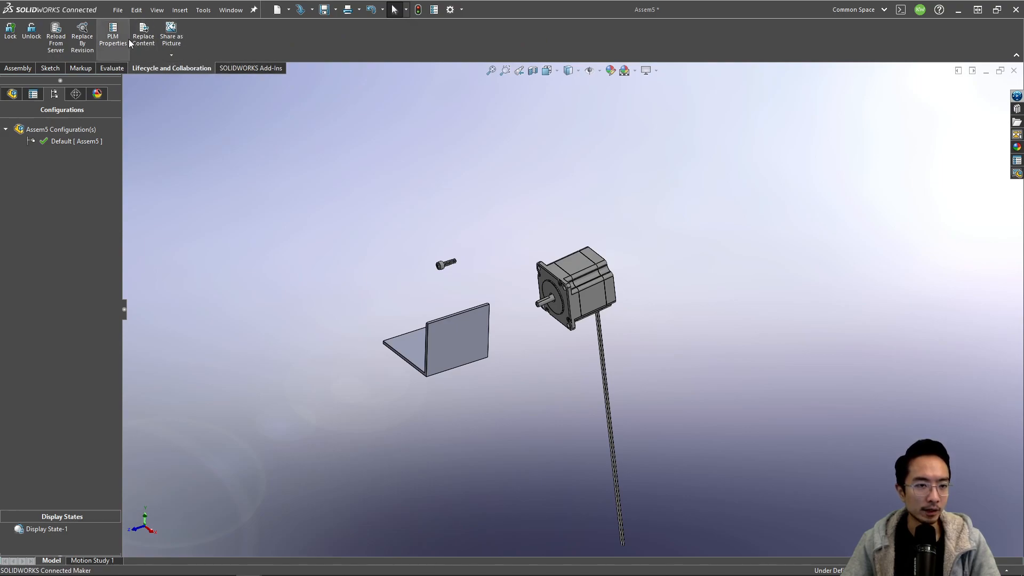
{"action": "left_click", "coordinate": [244, 68]}
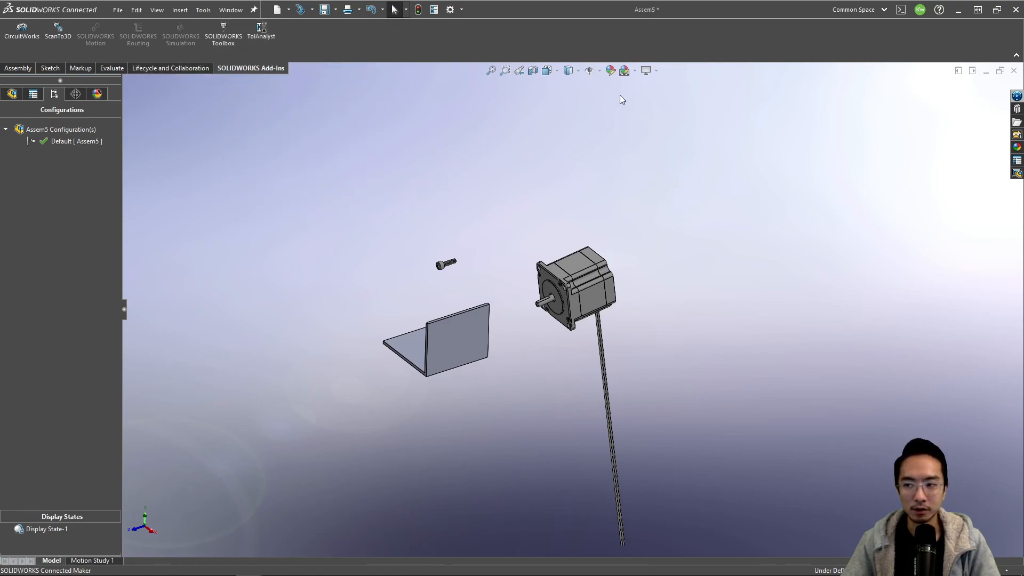
{"action": "left_click", "coordinate": [19, 69]}
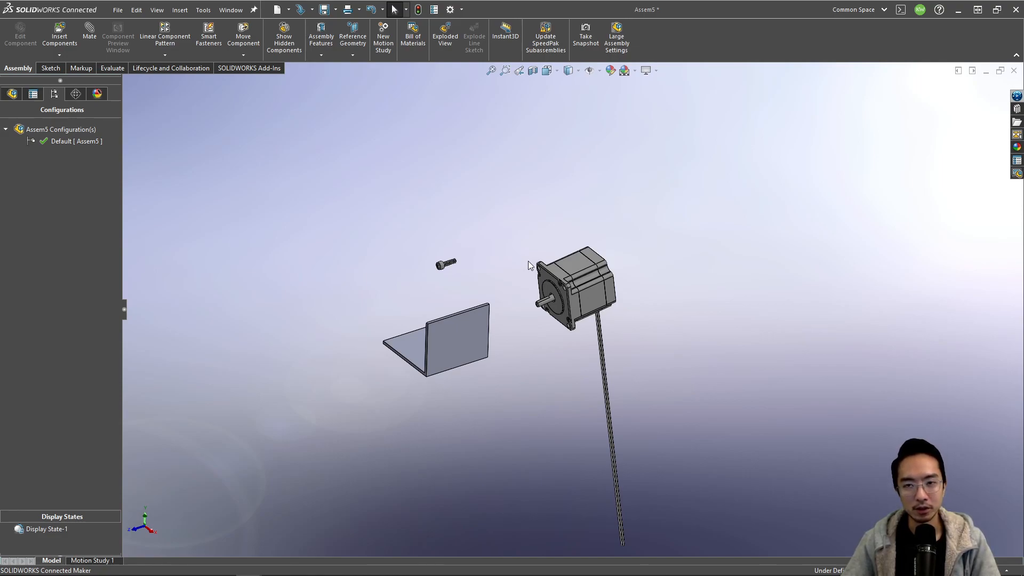
Move the motor bracket up beside the stepper motor's front mounting face
{"action": "middle_click_drag", "start_coordinate": [481, 312], "coordinate": [593, 241]}
{"action": "left_click_drag", "start_coordinate": [692, 345], "coordinate": [711, 276]}
{"action": "middle_click_drag", "start_coordinate": [688, 256], "coordinate": [841, 263]}
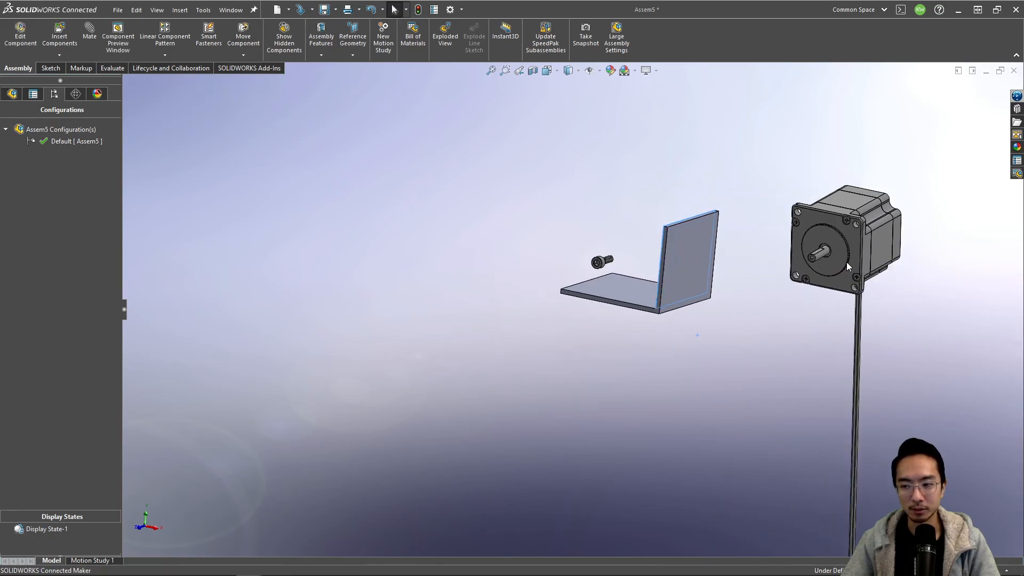
{"action": "scroll", "coordinate": [851, 238], "scroll_direction": "down", "scroll_amount": 5}
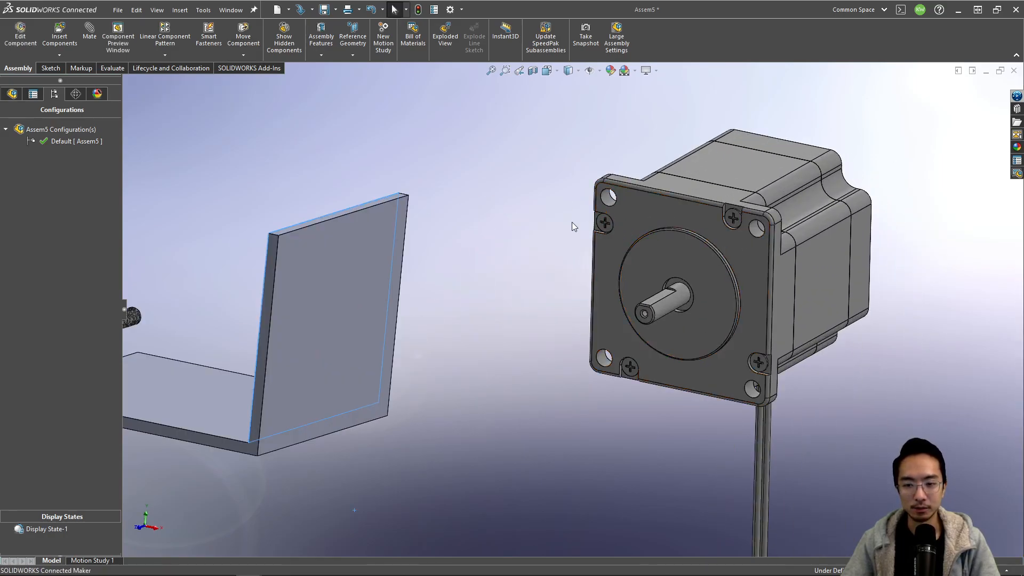
Examine how the motor bracket's upright plate would face the stepper motor's front mounting face
{"action": "scroll", "coordinate": [485, 290], "scroll_direction": "up", "scroll_amount": 5}
{"action": "middle_click_drag", "start_coordinate": [518, 283], "coordinate": [523, 393]}
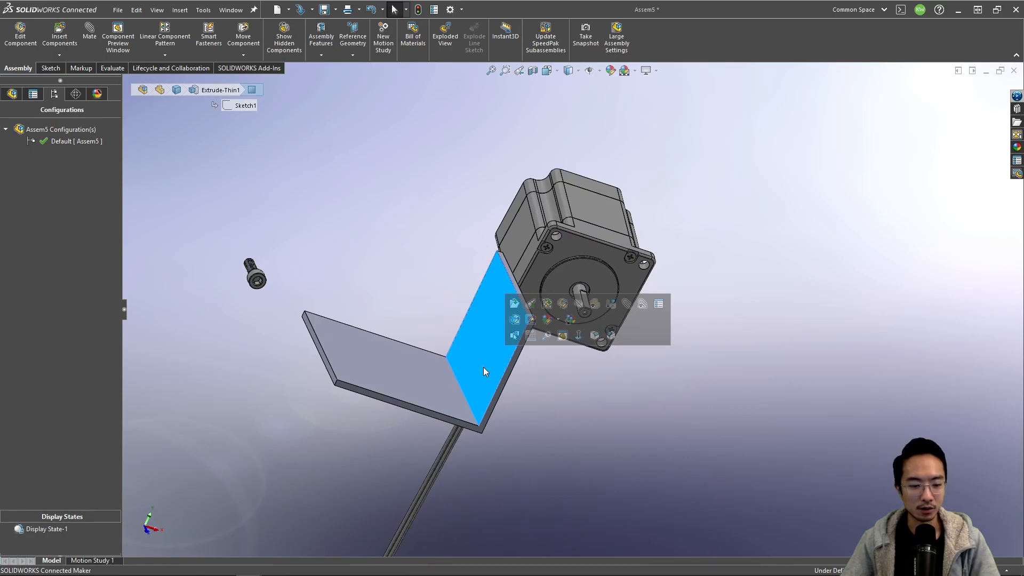
{"action": "left_click", "coordinate": [573, 408]}
{"action": "left_click", "coordinate": [580, 241]}
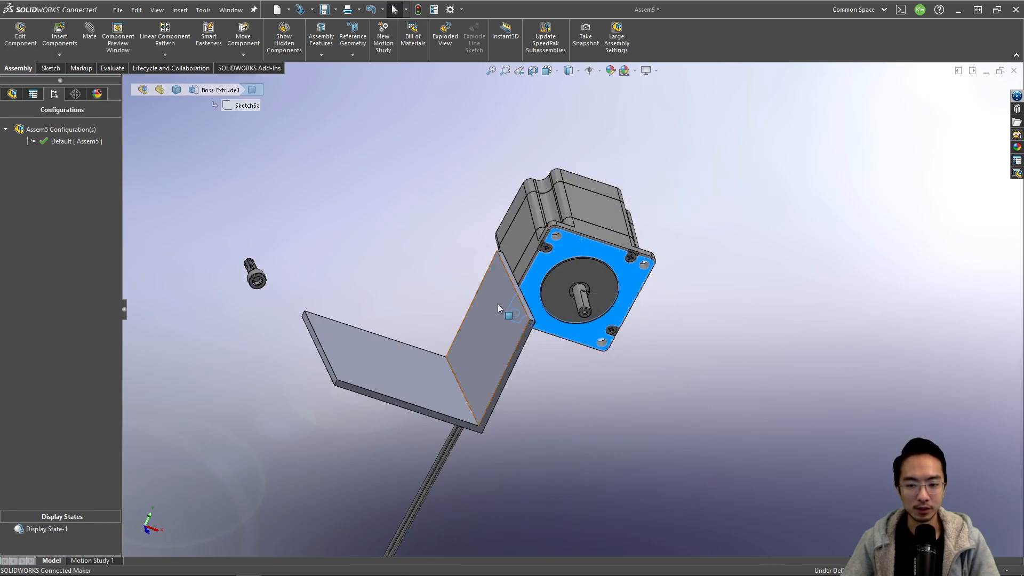
{"action": "left_click", "coordinate": [497, 310]}
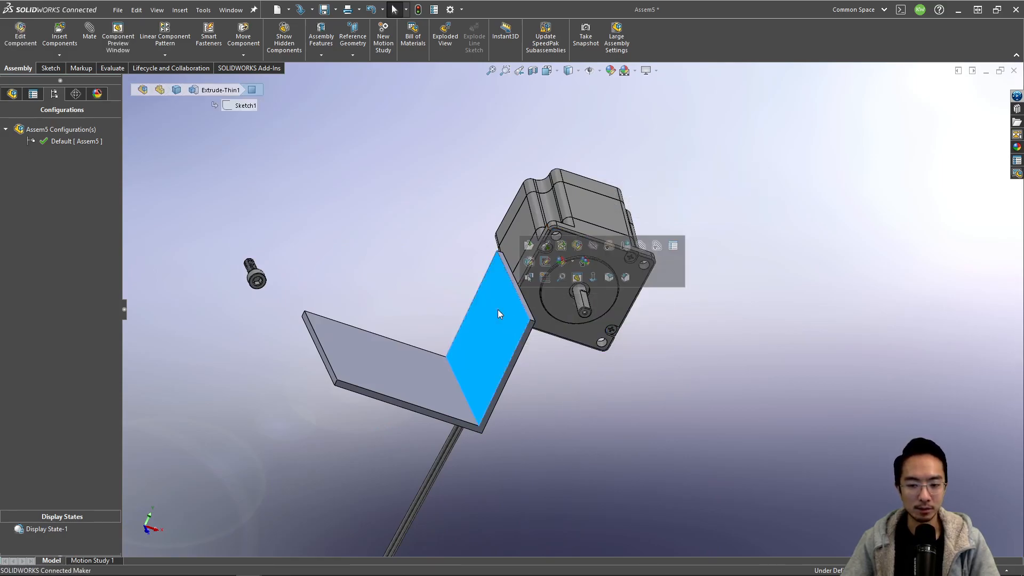
{"action": "left_click", "coordinate": [565, 354]}
{"action": "middle_click_drag", "start_coordinate": [565, 354], "coordinate": [469, 256]}
Measure a mounting hole on the stepper motor's front flange and its centre distance to the adjacent mounting hole
{"action": "left_click", "coordinate": [532, 226]}
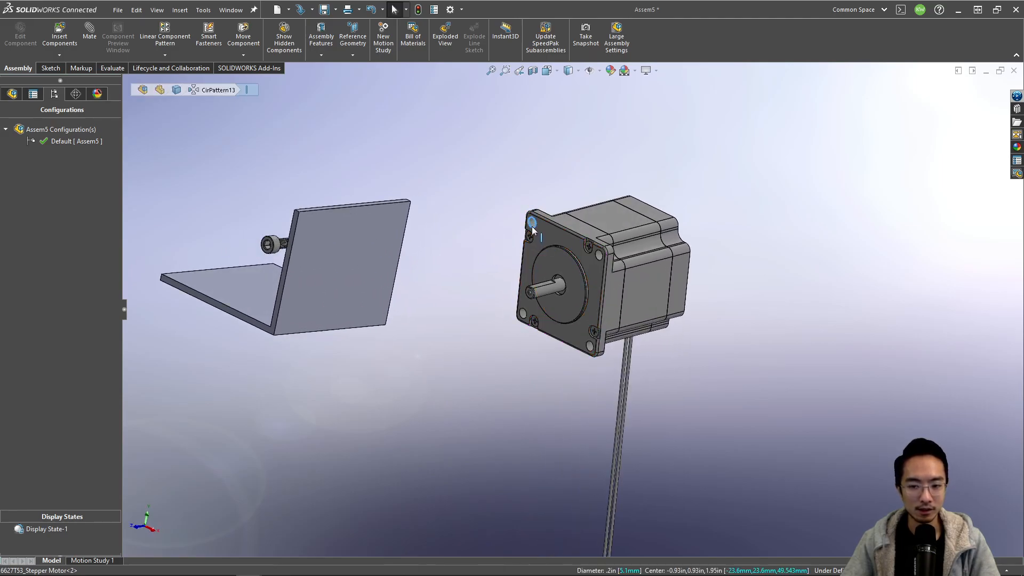
{"action": "left_click", "coordinate": [112, 68]}
{"action": "left_click", "coordinate": [144, 35]}
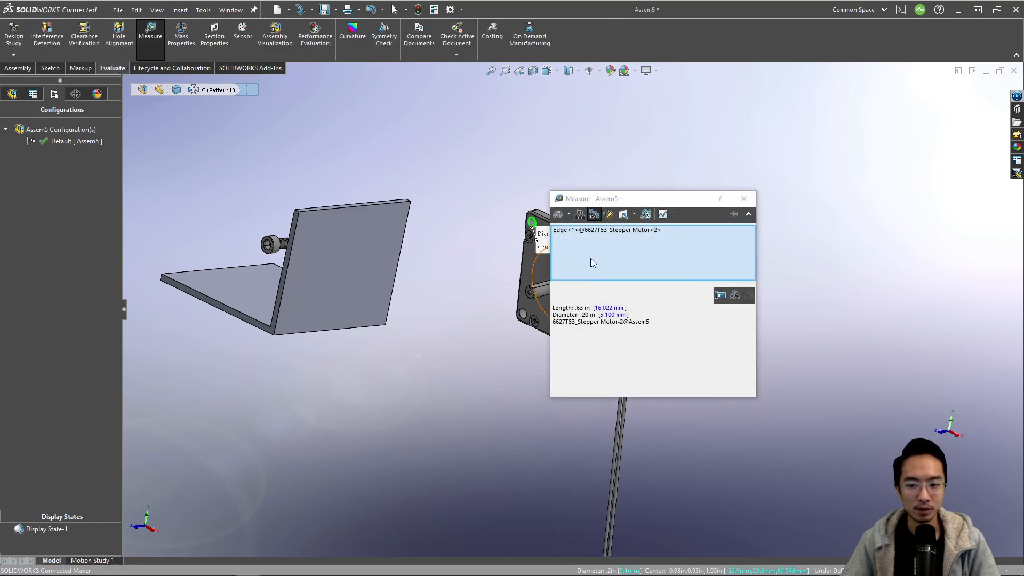
{"action": "left_click_drag", "start_coordinate": [648, 203], "coordinate": [768, 206]}
{"action": "scroll", "coordinate": [606, 264], "scroll_direction": "down", "scroll_amount": 3}
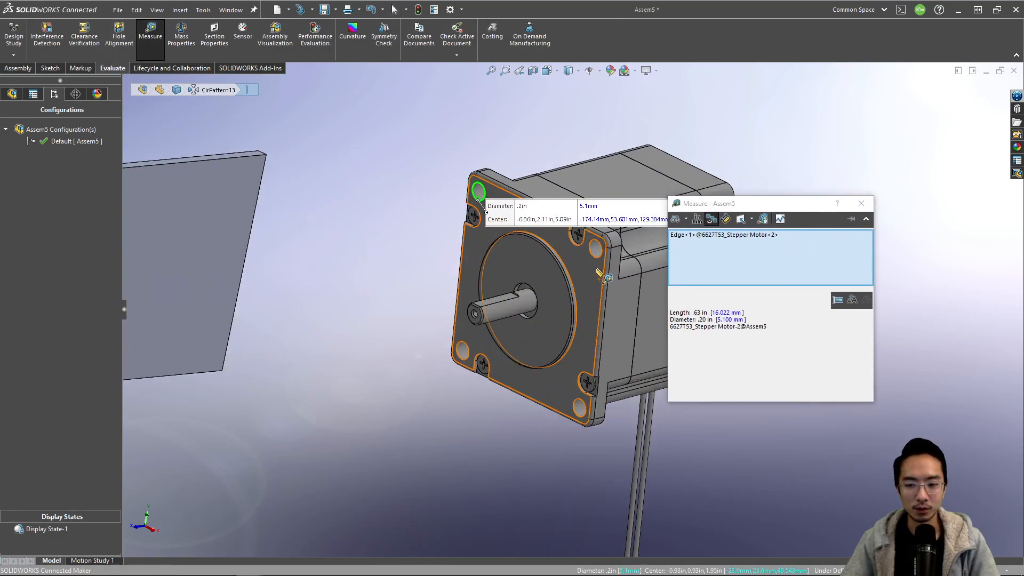
{"action": "left_click", "coordinate": [595, 248]}
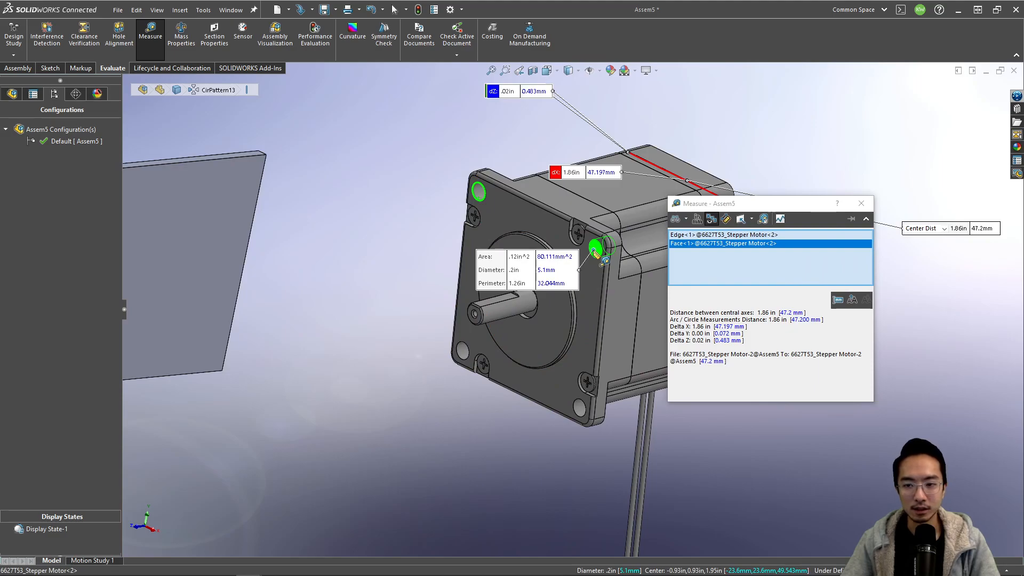
{"action": "scroll", "coordinate": [594, 251], "scroll_direction": "up", "scroll_amount": 3}
{"action": "middle_click_drag", "start_coordinate": [577, 281], "coordinate": [573, 214]}
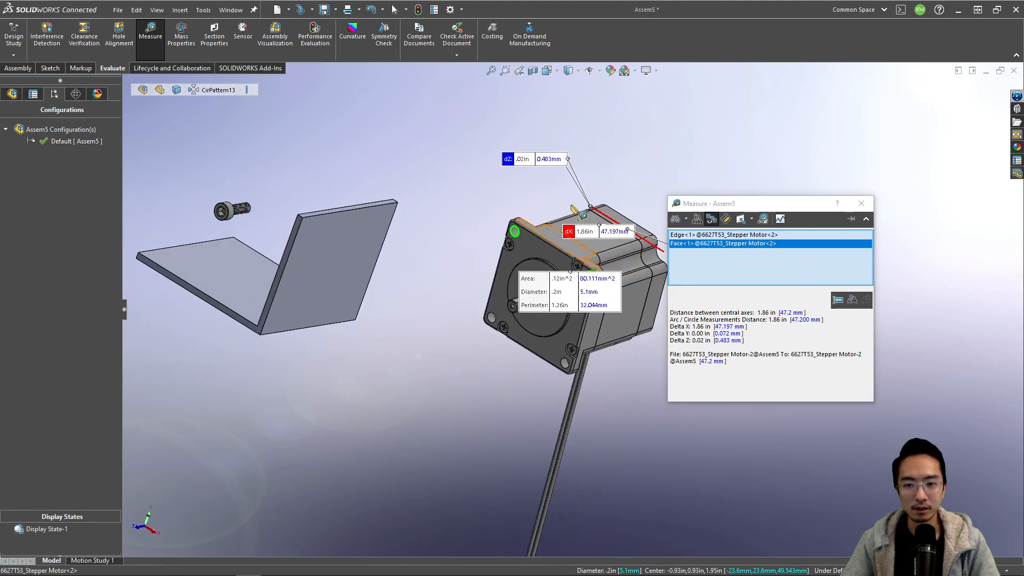
{"action": "double_click", "coordinate": [775, 320]}
{"action": "key", "text": "Escape"}
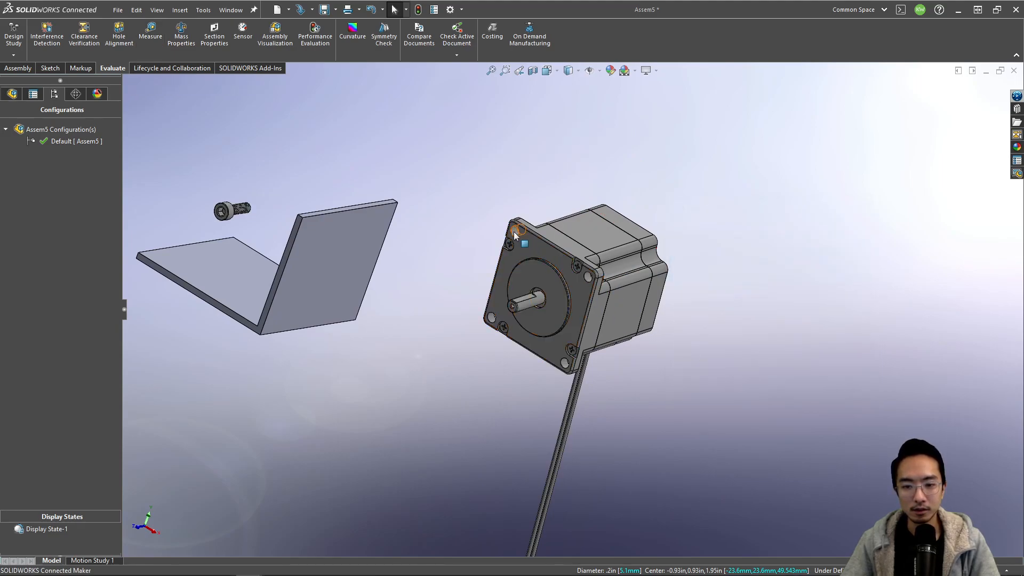
Measure the centre distance between the cylindrical faces of the motor flange's two upper mounting holes
{"action": "left_click", "coordinate": [515, 235]}
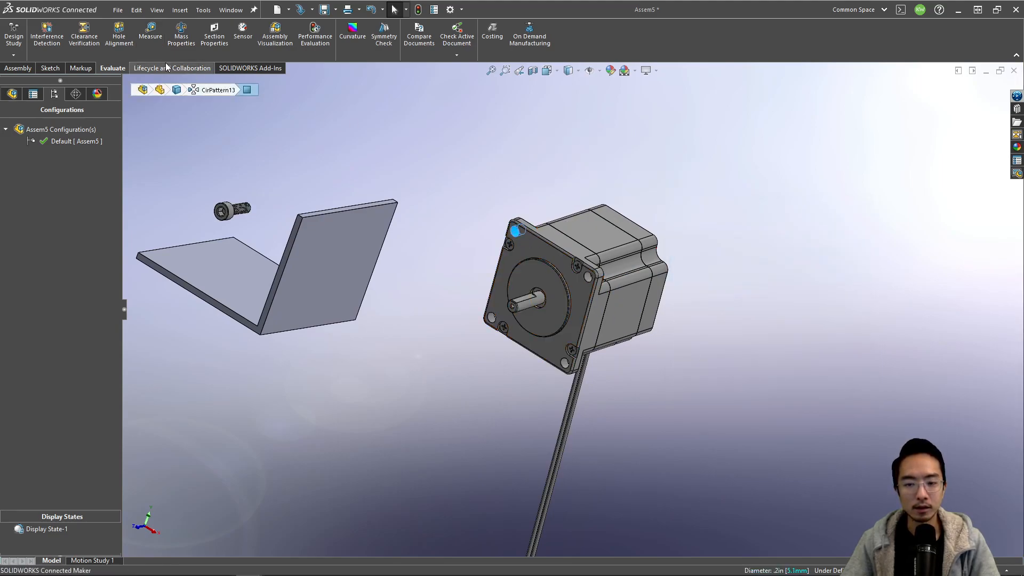
{"action": "left_click", "coordinate": [151, 32]}
{"action": "scroll", "coordinate": [585, 253], "scroll_direction": "down", "scroll_amount": 3}
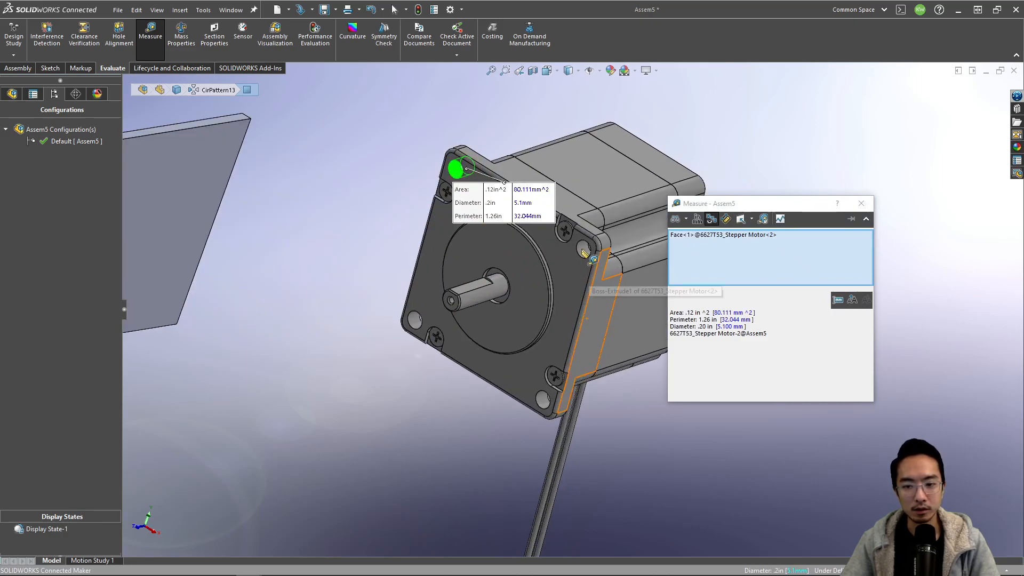
{"action": "left_click", "coordinate": [585, 249]}
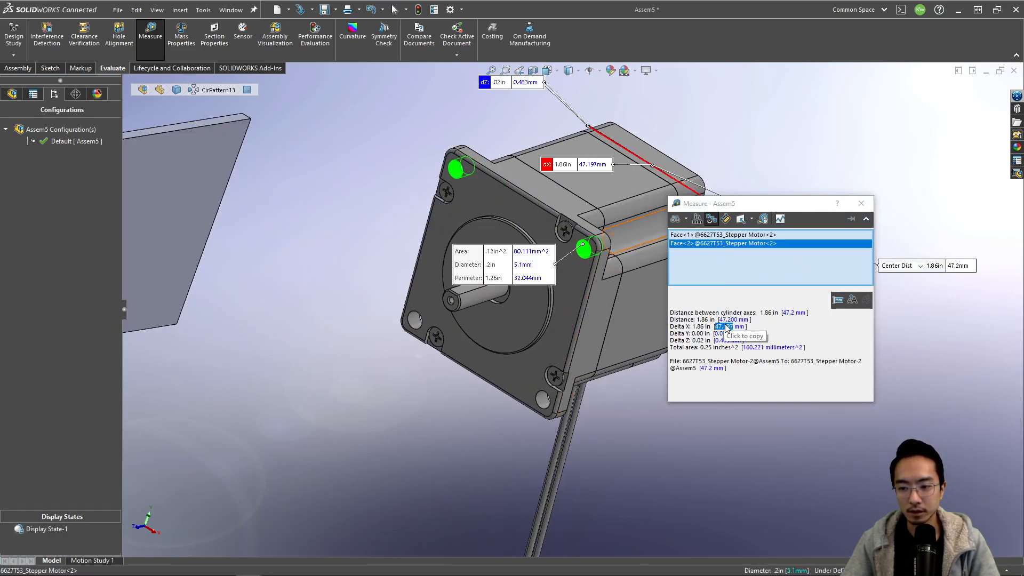
Set the Measure tool's inch precision to three decimal places and recheck the upper mounting holes' spacing
{"action": "left_click", "coordinate": [861, 204]}
{"action": "left_click", "coordinate": [151, 32]}
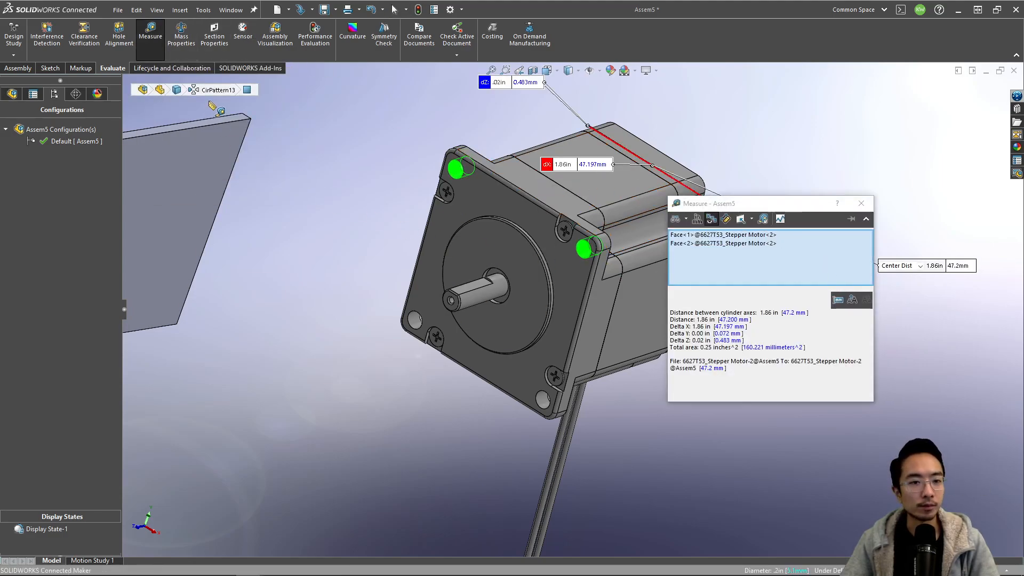
{"action": "left_click", "coordinate": [697, 219]}
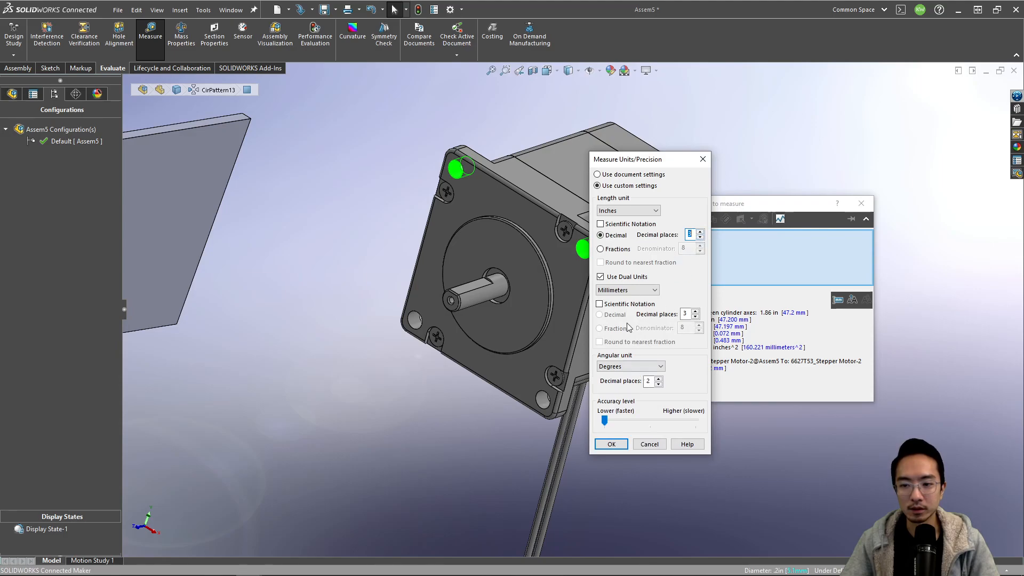
{"action": "left_click", "coordinate": [621, 445]}
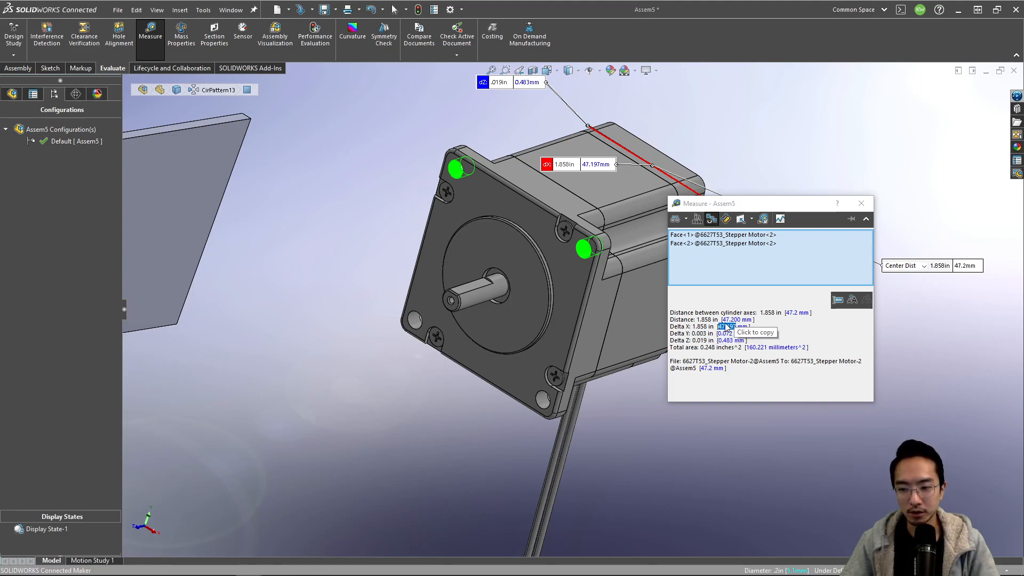
{"action": "key", "text": "Escape"}
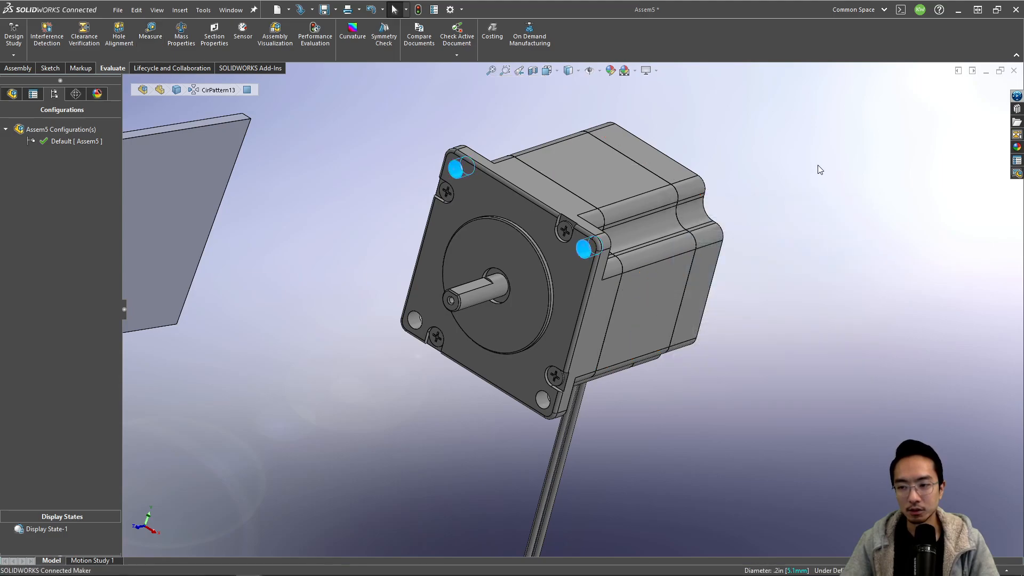
{"action": "key", "text": "Escape"}
Open the motor bracket part on its own and orient the view normal to its upright face
{"action": "scroll", "coordinate": [551, 256], "scroll_direction": "up", "scroll_amount": 3}
{"action": "left_click", "coordinate": [335, 259]}
{"action": "left_click", "coordinate": [360, 204]}
{"action": "key", "text": "ctrl+8"}
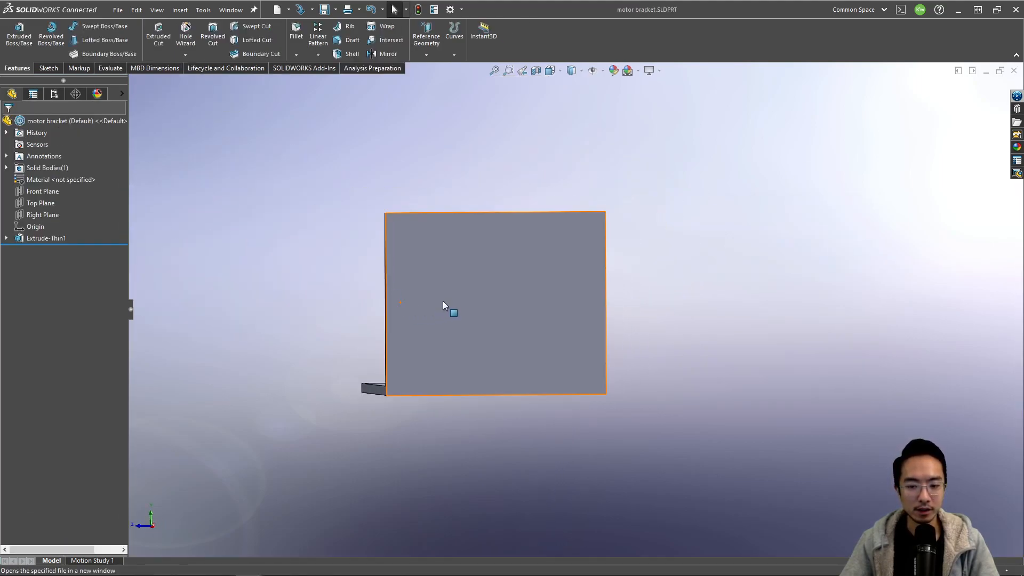
{"action": "left_click", "coordinate": [438, 307]}
{"action": "left_click", "coordinate": [545, 263]}
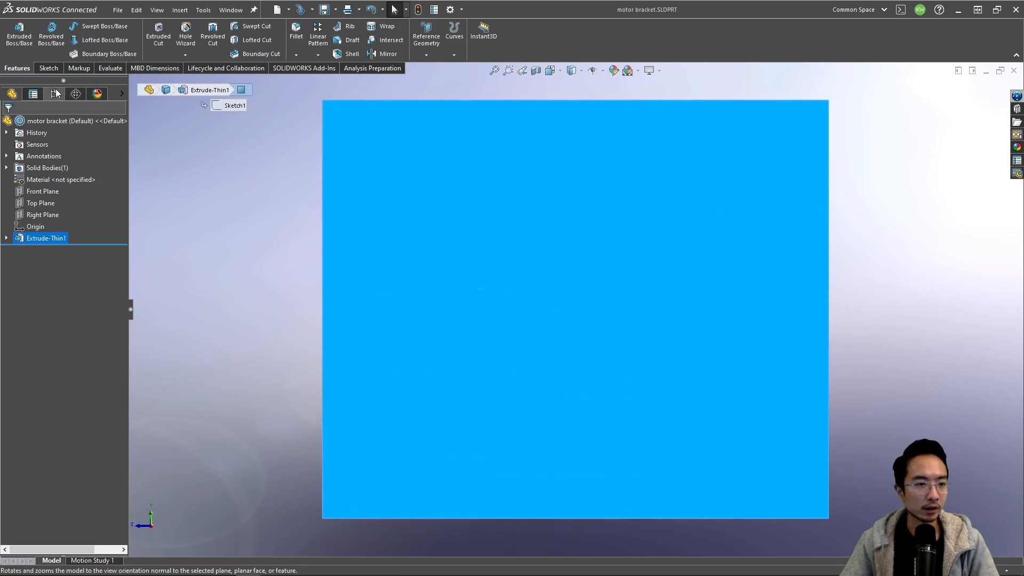
Start a Hole Wizard hole on the upright face with ANSI Metric standard, Tap Drills type and M5x0.8 size
{"action": "left_click", "coordinate": [185, 37]}
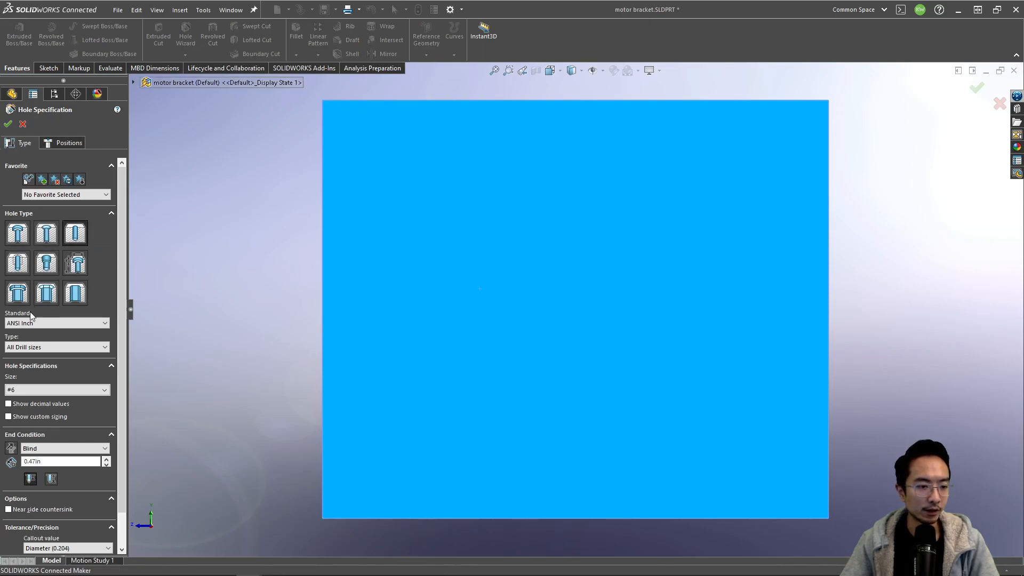
{"action": "left_click", "coordinate": [55, 323]}
{"action": "left_click", "coordinate": [40, 340]}
{"action": "left_click", "coordinate": [41, 347]}
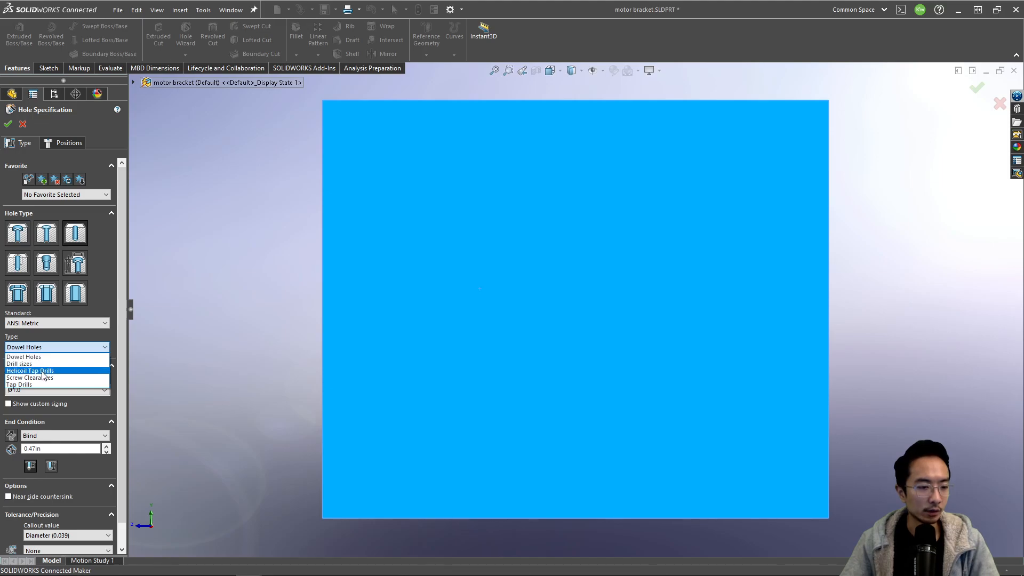
{"action": "left_click", "coordinate": [45, 385]}
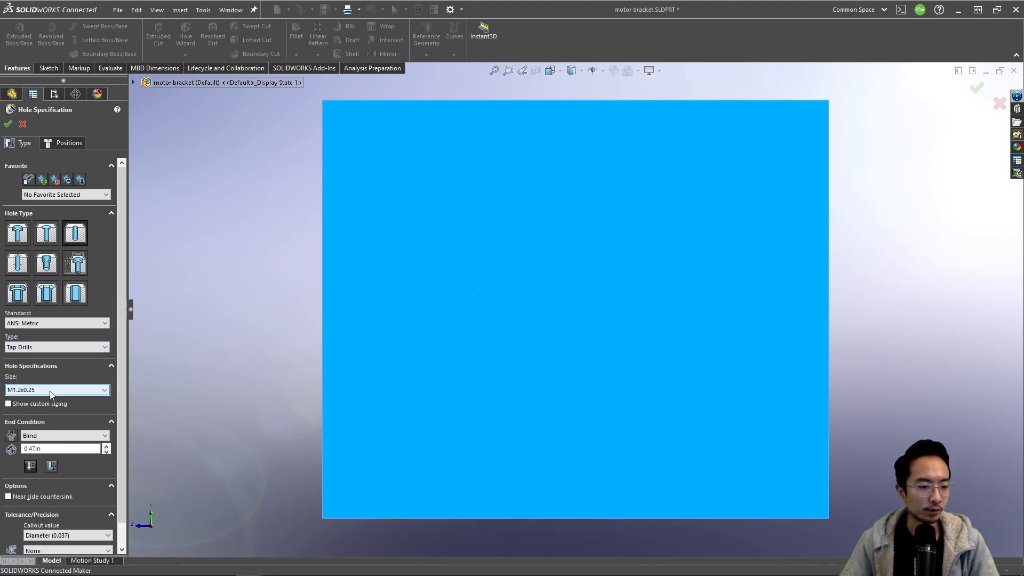
{"action": "left_click", "coordinate": [49, 389]}
{"action": "left_click", "coordinate": [34, 475]}
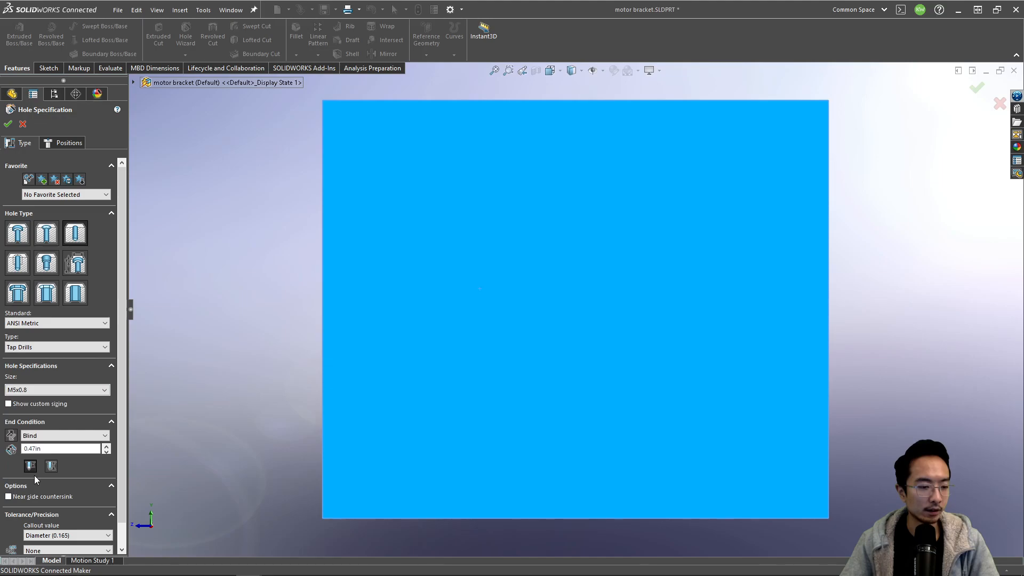
Sketch a centre rectangle about 2.09 by 1.73 in on the upright face for positioning holes and delete the hole point at its centre
{"action": "left_click", "coordinate": [62, 143]}
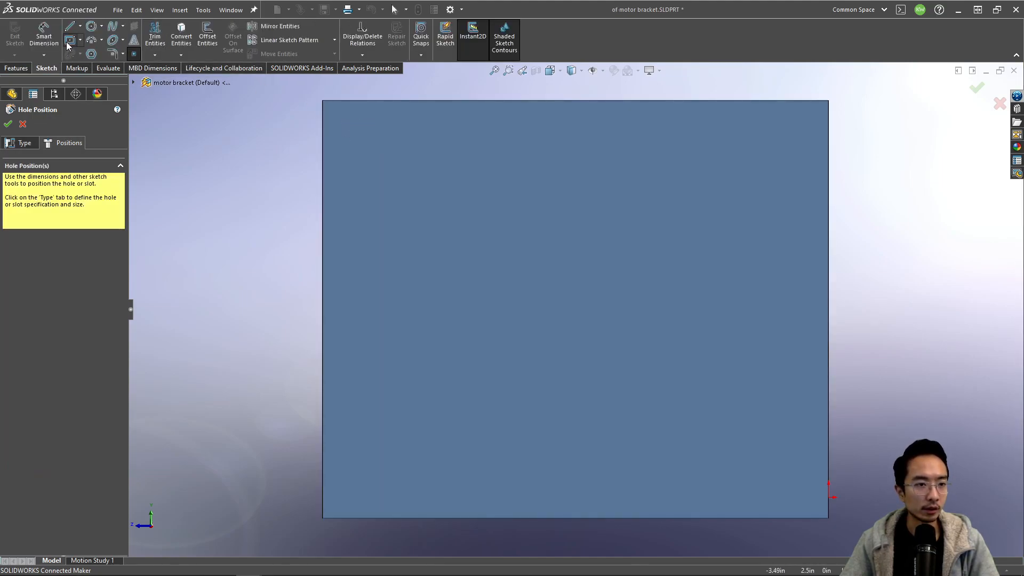
{"action": "left_click", "coordinate": [69, 40]}
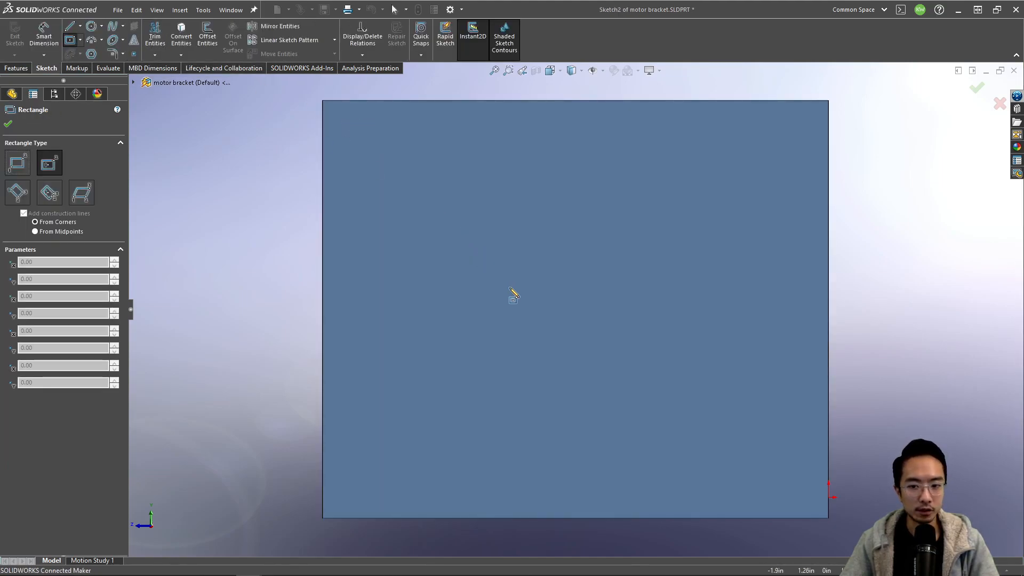
{"action": "left_click", "coordinate": [547, 305]}
{"action": "left_click", "coordinate": [723, 158]}
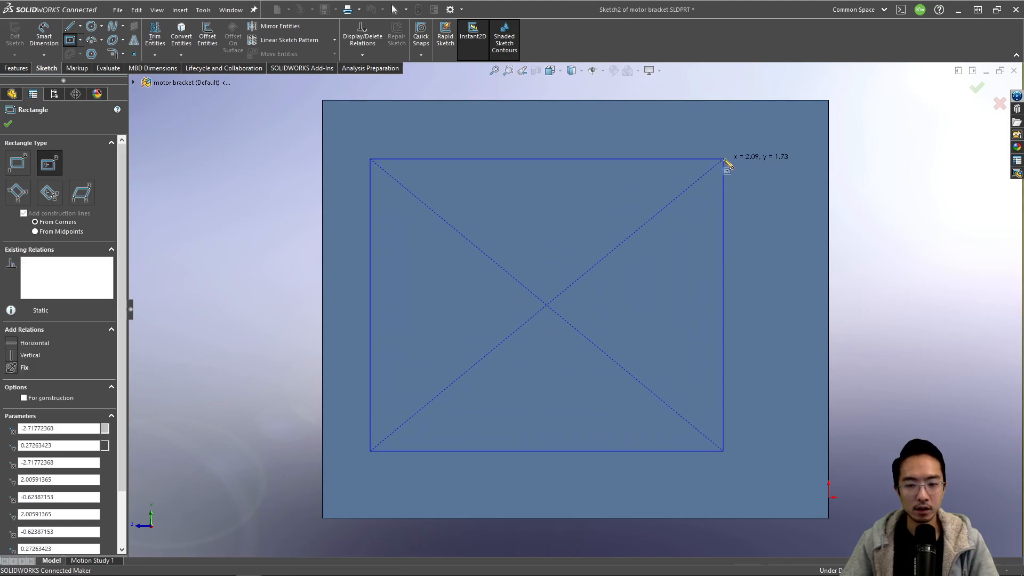
{"action": "key", "text": "Escape"}
{"action": "left_click", "coordinate": [547, 305]}
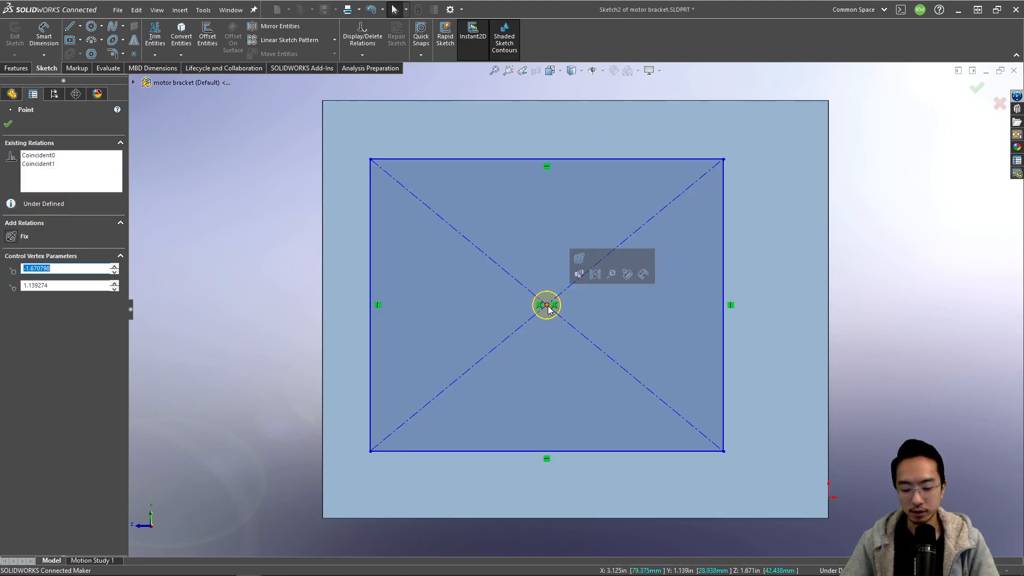
{"action": "key", "text": "Delete"}
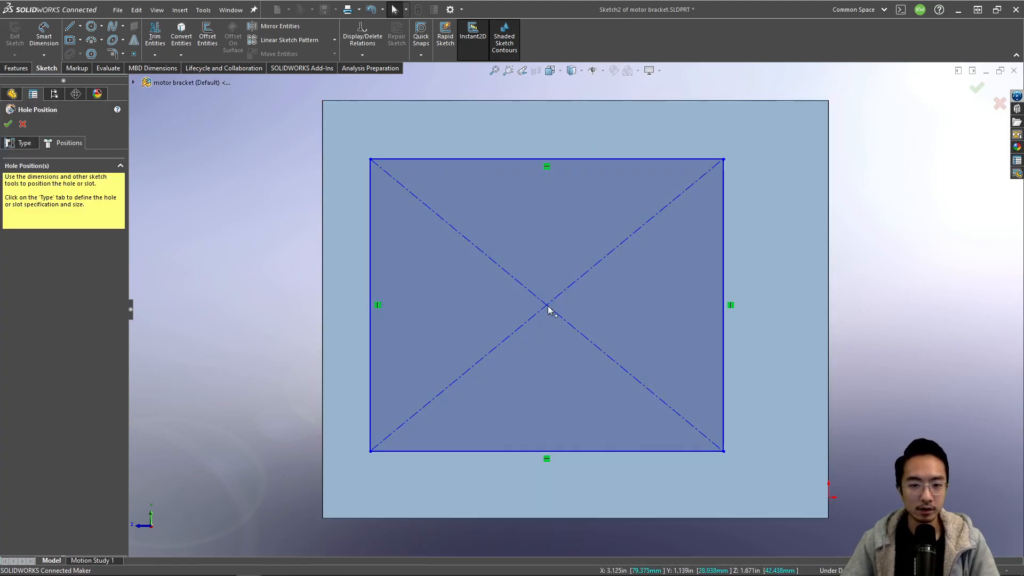
Place hole points on the rectangle's four corners and finish the M5x0.8 tap-drill holes
{"action": "left_click", "coordinate": [134, 54]}
{"action": "left_click", "coordinate": [371, 159]}
{"action": "left_click", "coordinate": [370, 451]}
{"action": "left_click", "coordinate": [723, 159]}
{"action": "left_click", "coordinate": [724, 452]}
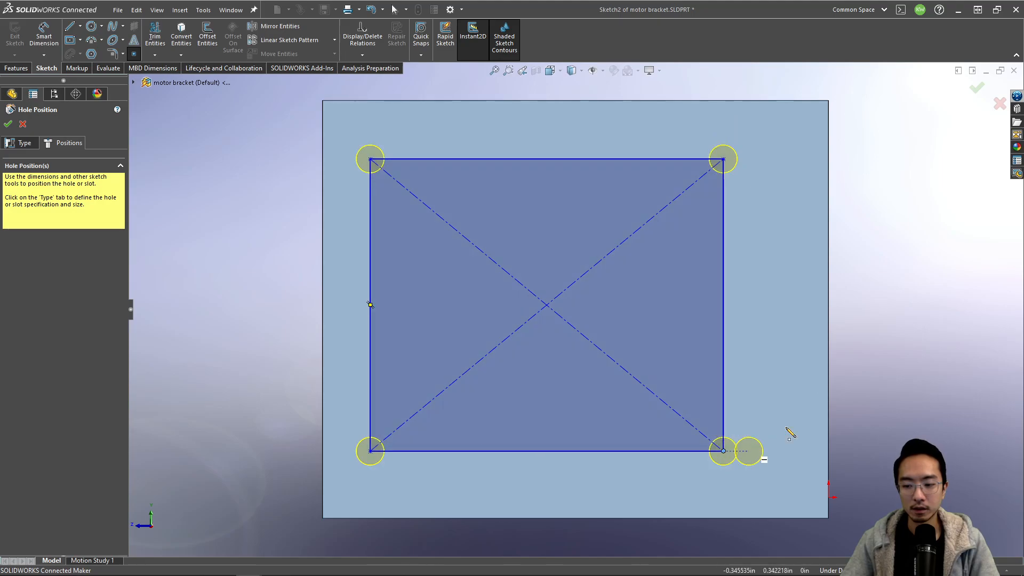
{"action": "key", "text": "Escape"}
{"action": "left_click", "coordinate": [985, 71]}
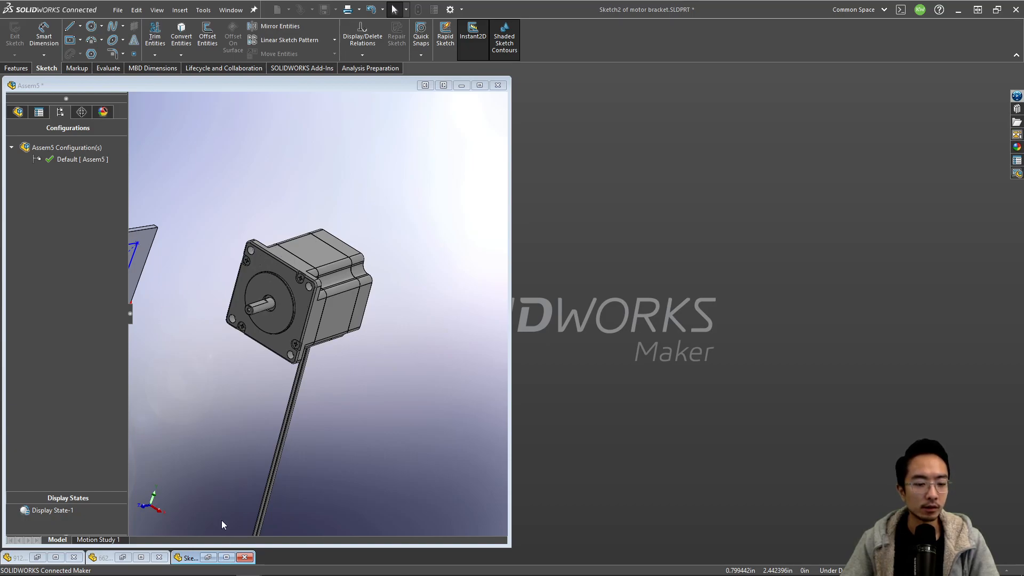
{"action": "left_click", "coordinate": [221, 558]}
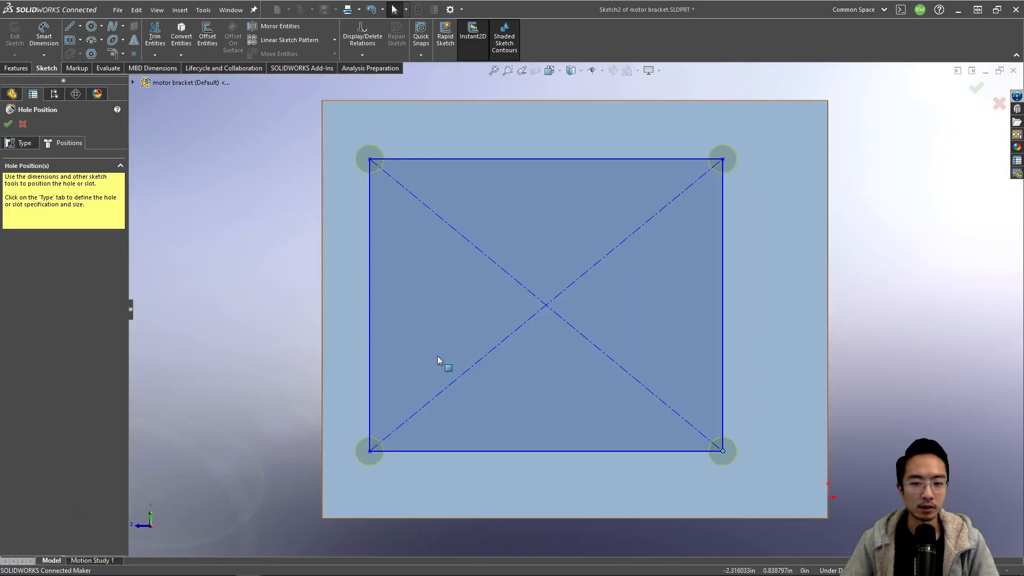
{"action": "left_click", "coordinate": [978, 91]}
Return to the Assem5 assembly window and rebuild it with the modified bracket
{"action": "left_click", "coordinate": [985, 71]}
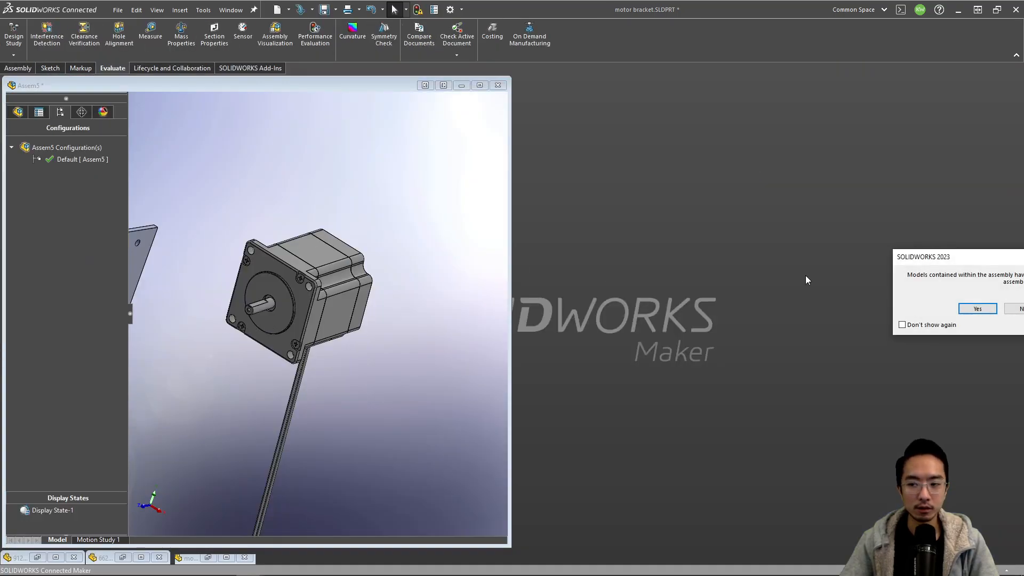
{"action": "left_click_drag", "start_coordinate": [950, 256], "coordinate": [602, 256]}
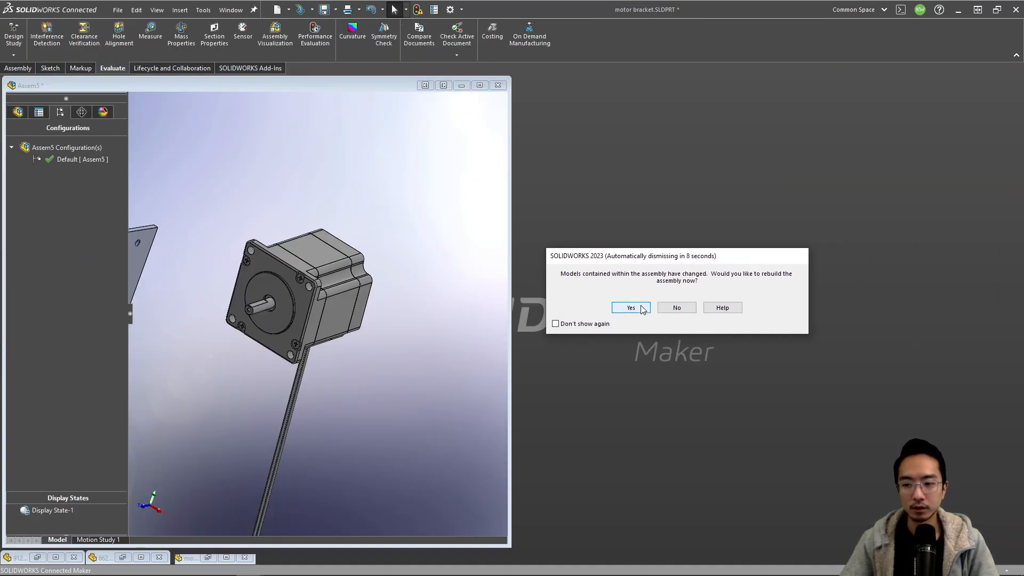
{"action": "left_click", "coordinate": [640, 311]}
Recheck the centre distance between the two upper mounting holes of the stepper motor in the Assem5 window
{"action": "scroll", "coordinate": [278, 273], "scroll_direction": "down", "scroll_amount": 4}
{"action": "left_click", "coordinate": [228, 235]}
{"action": "left_click", "coordinate": [150, 33]}
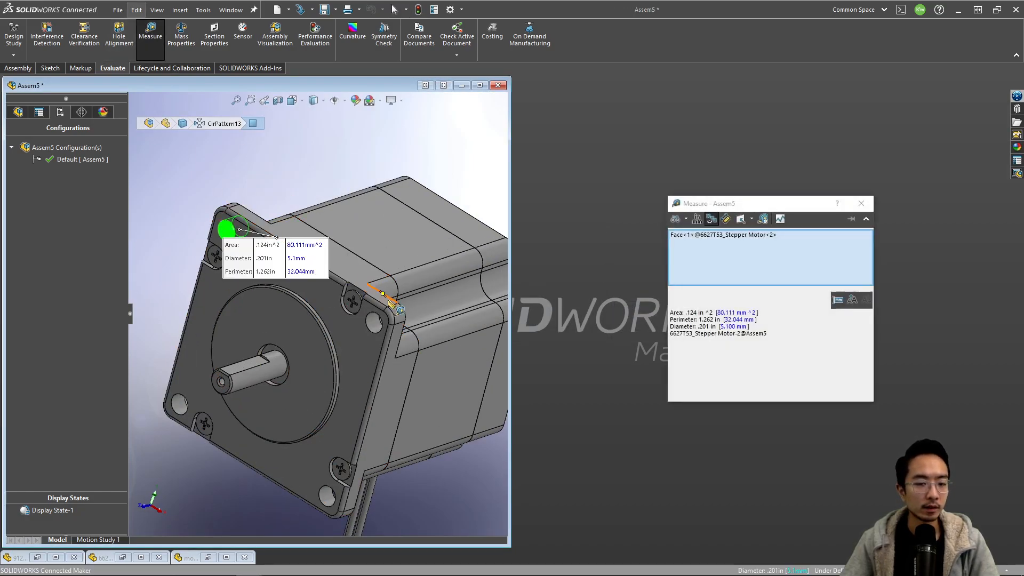
{"action": "left_click", "coordinate": [377, 324]}
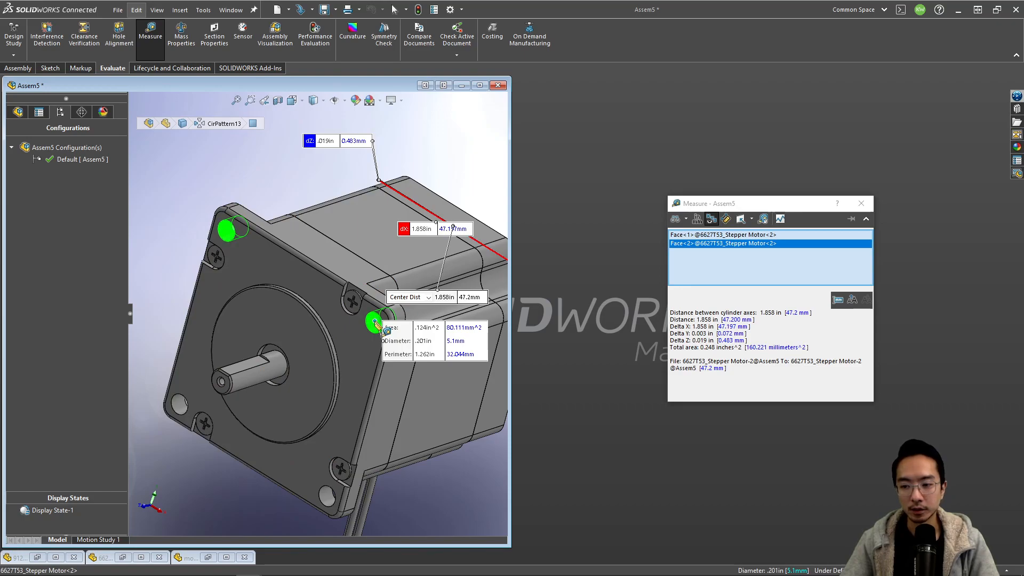
{"action": "key", "text": "Escape"}
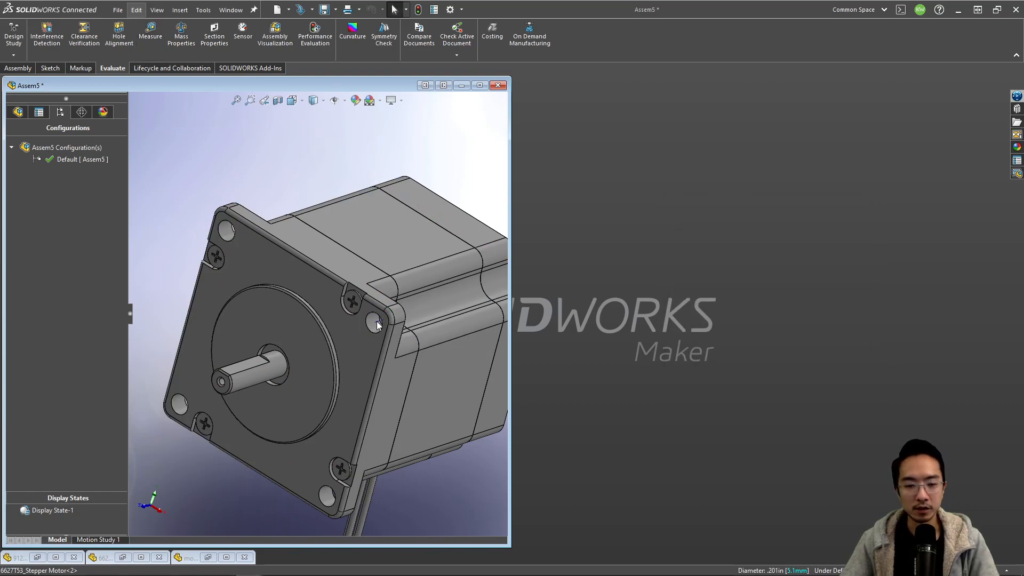
Open the positioning-rectangle sketch under the tap-drill hole feature in the motor bracket part and dimension the rectangle's width to 47.2 mm
{"action": "left_click", "coordinate": [228, 558]}
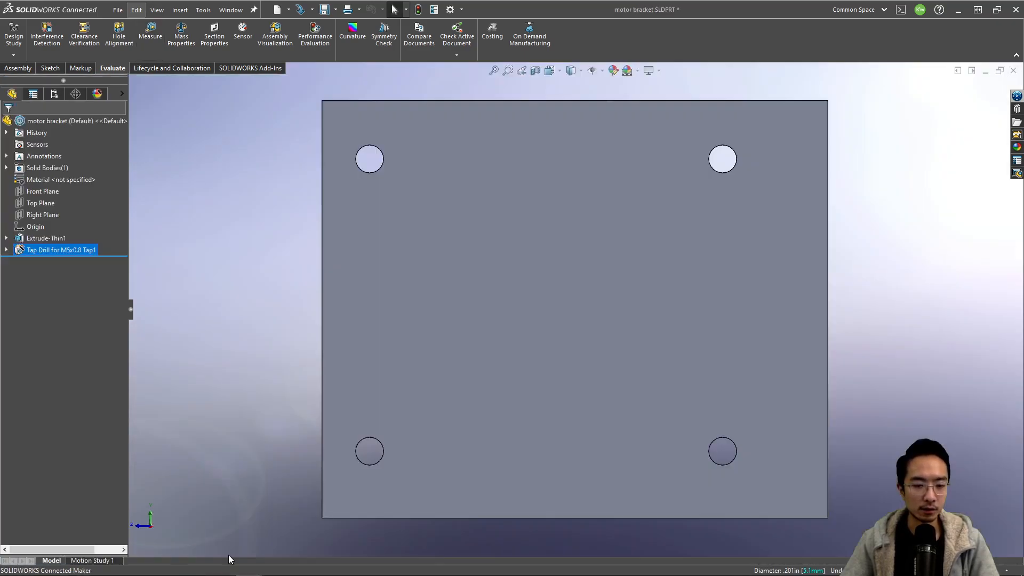
{"action": "left_click", "coordinate": [6, 250]}
{"action": "left_click", "coordinate": [54, 261]}
{"action": "left_click", "coordinate": [83, 233]}
{"action": "right_click_drag", "start_coordinate": [243, 261], "coordinate": [241, 223]}
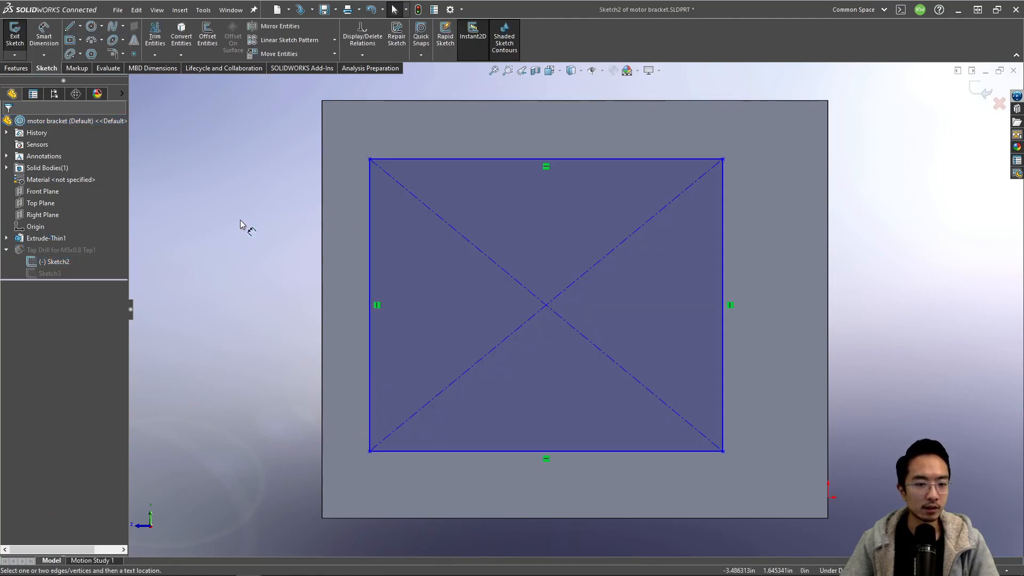
{"action": "left_click", "coordinate": [449, 159]}
{"action": "left_click", "coordinate": [471, 134]}
{"action": "type", "text": "47"}
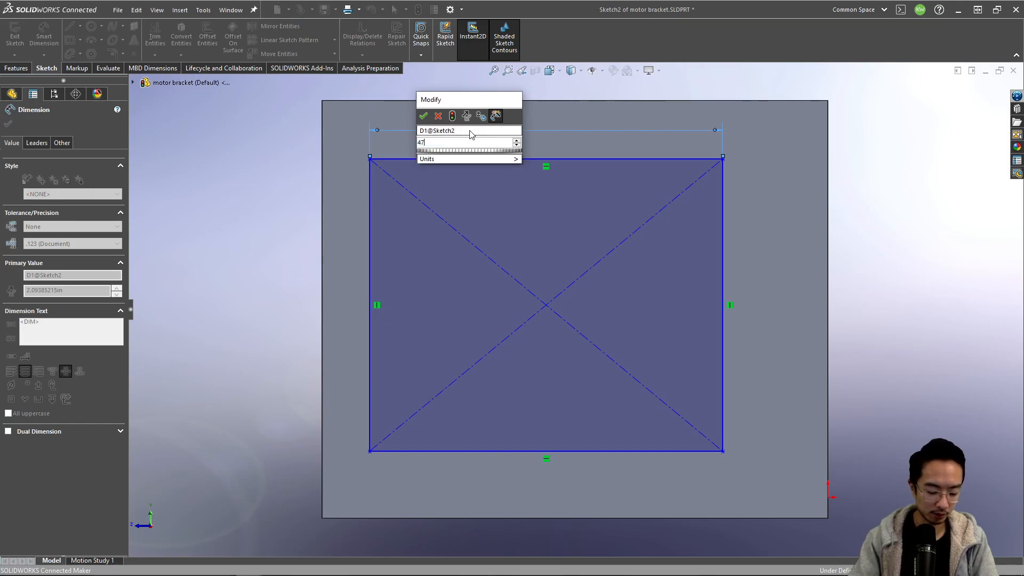
{"action": "type", "text": ".2mm"}
{"action": "key", "text": "Return"}
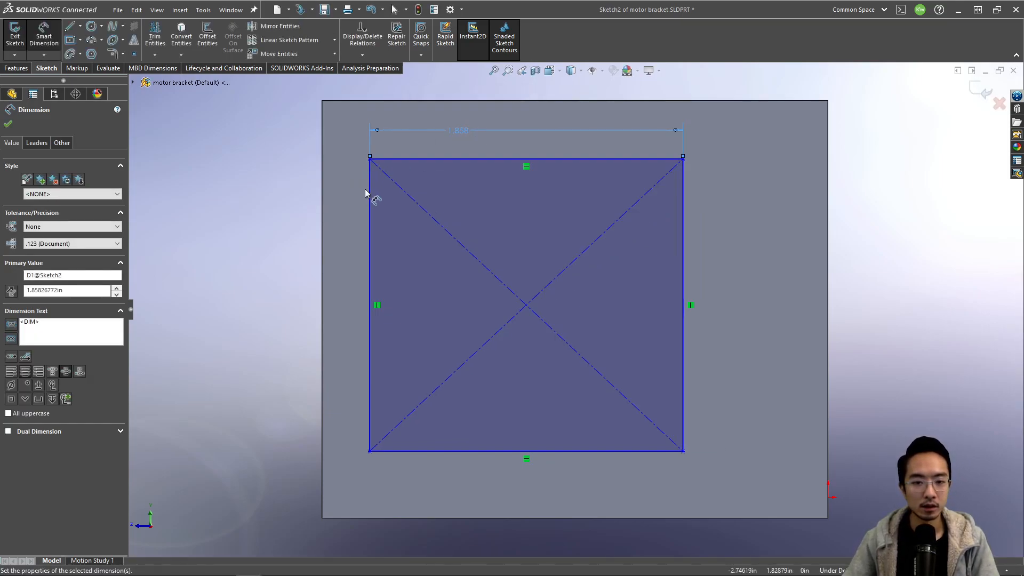
Dimension the rectangle's height and link it by equation to the width dimension, D1@Sketch2
{"action": "left_click", "coordinate": [369, 196]}
{"action": "left_click", "coordinate": [351, 216]}
{"action": "type", "text": "="}
{"action": "left_click", "coordinate": [458, 130]}
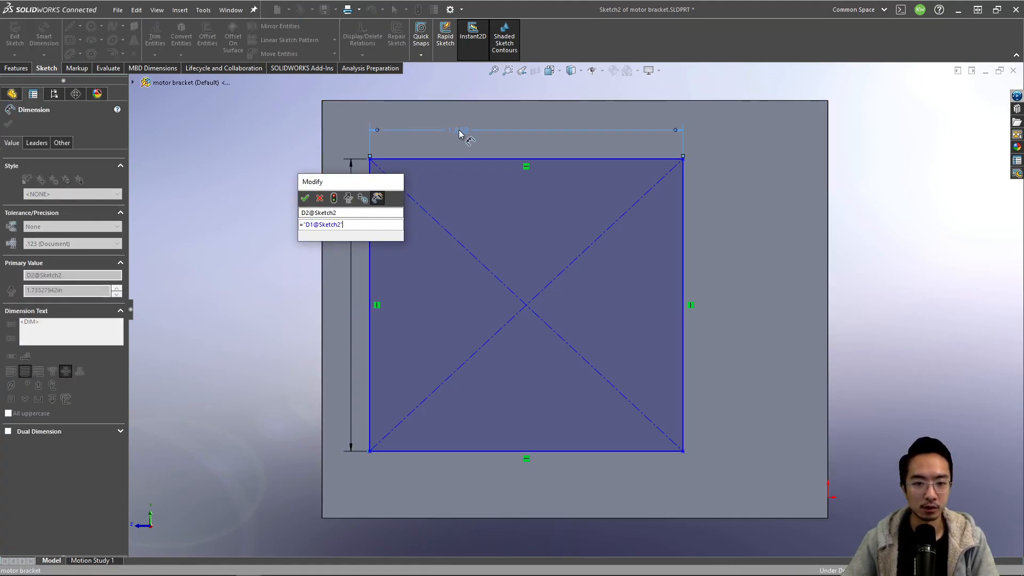
{"action": "left_click", "coordinate": [304, 201]}
{"action": "key", "text": "Escape"}
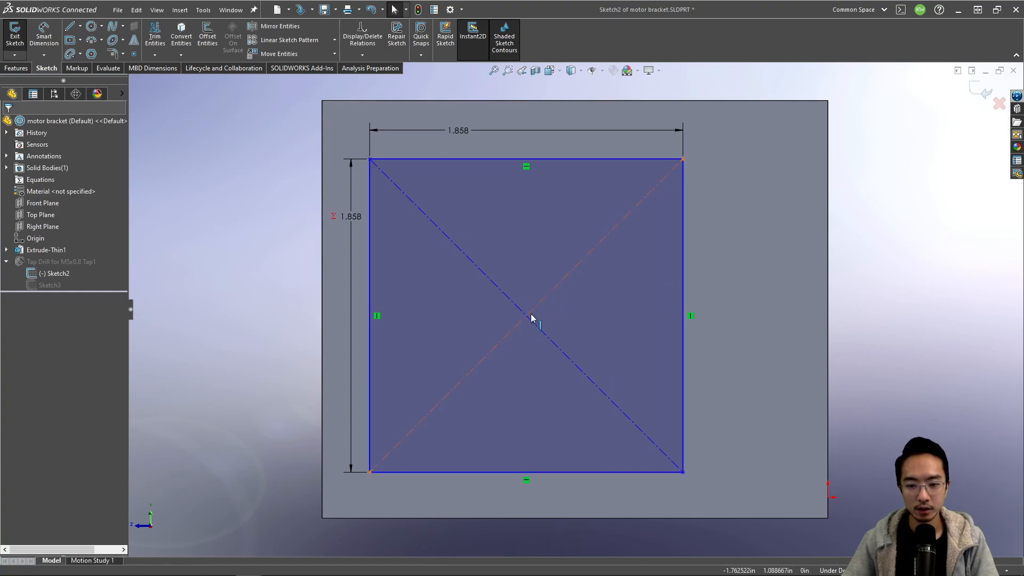
Draw a vertical centreline between the midpoints of the plate's upper and lower edges
{"action": "left_click_drag", "start_coordinate": [526, 315], "coordinate": [626, 315]}
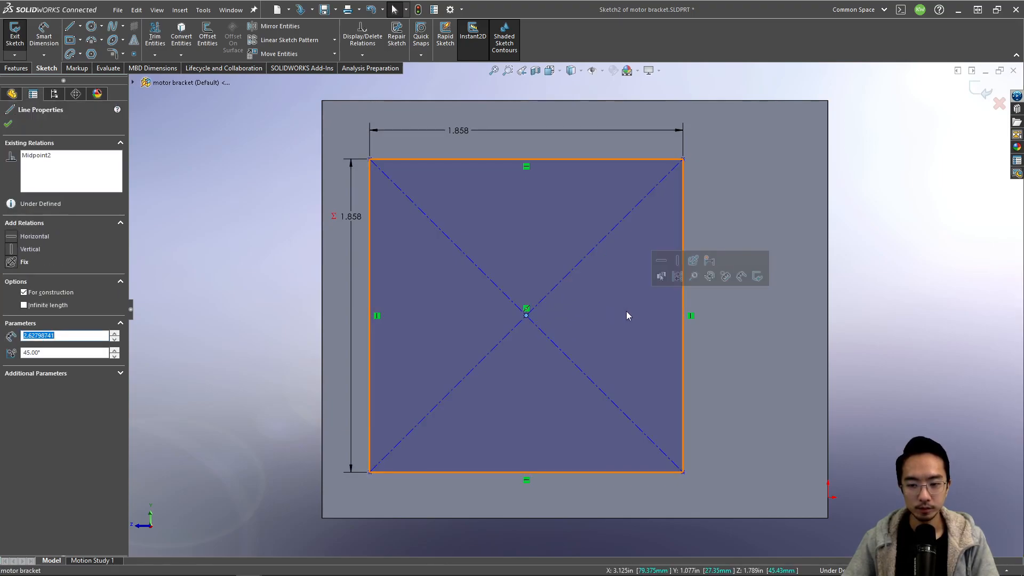
{"action": "key", "text": "Escape"}
{"action": "left_click", "coordinate": [91, 25]}
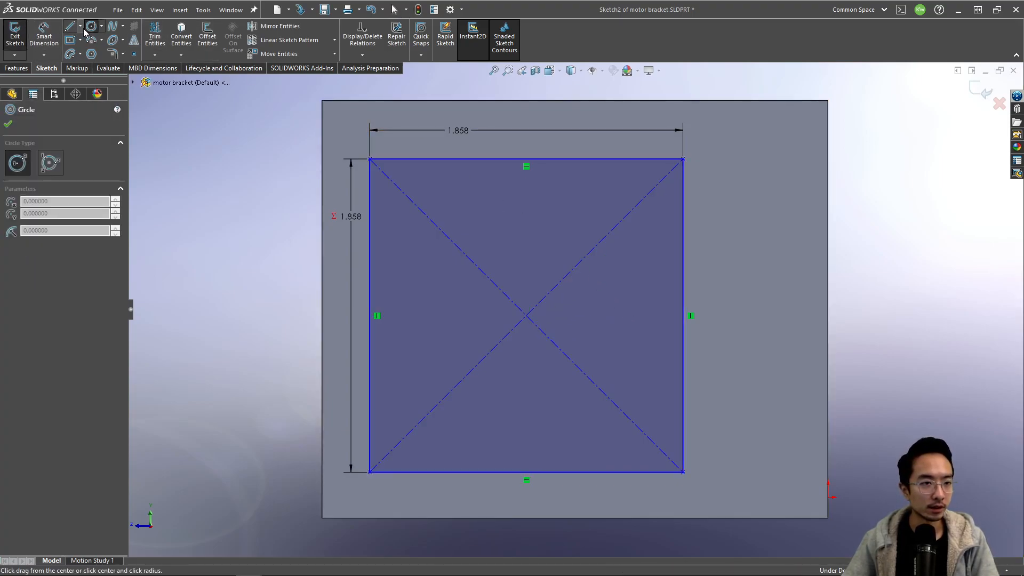
{"action": "left_click", "coordinate": [80, 25]}
{"action": "left_click", "coordinate": [86, 53]}
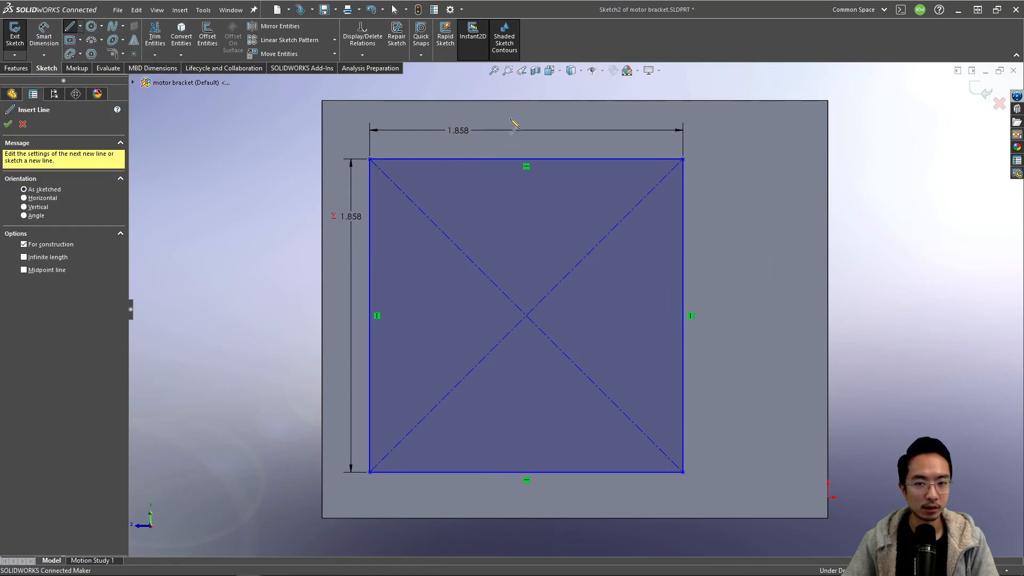
{"action": "left_click", "coordinate": [574, 100]}
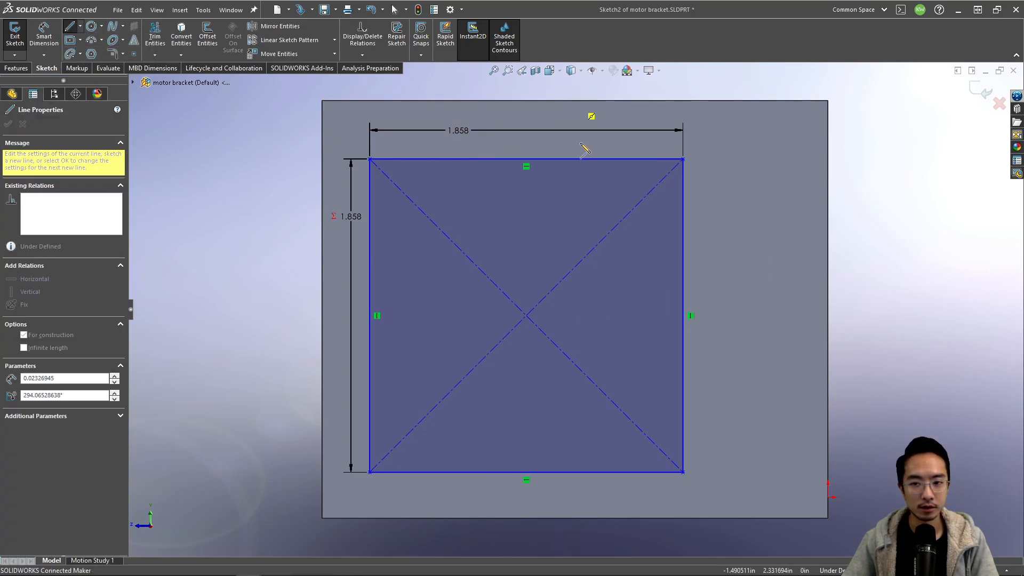
{"action": "left_click", "coordinate": [575, 518]}
{"action": "key", "text": "Escape"}
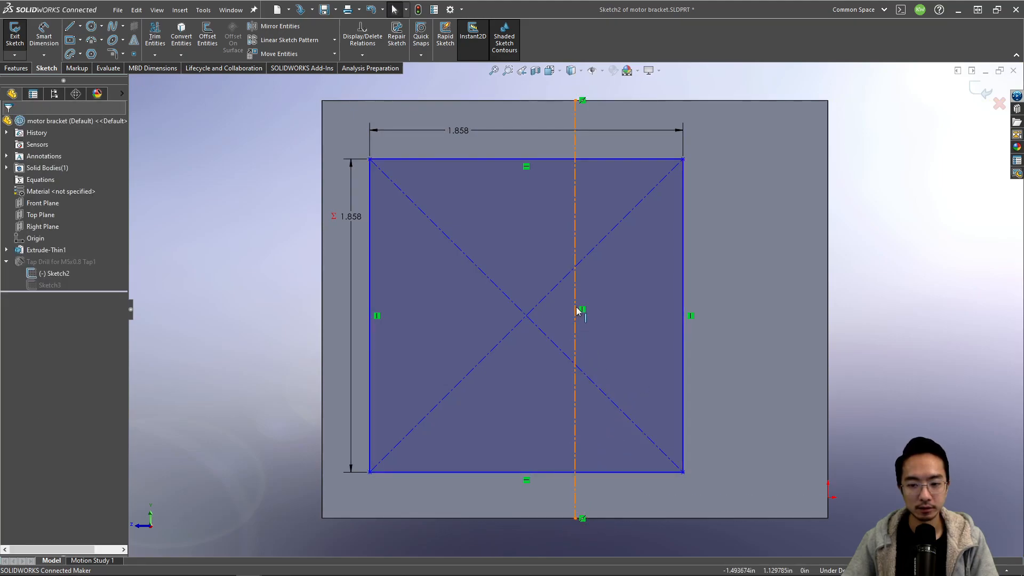
Place the rectangle's centre point at the midpoint of the vertical centreline and exit the sketch
{"action": "left_click", "coordinate": [526, 317]}
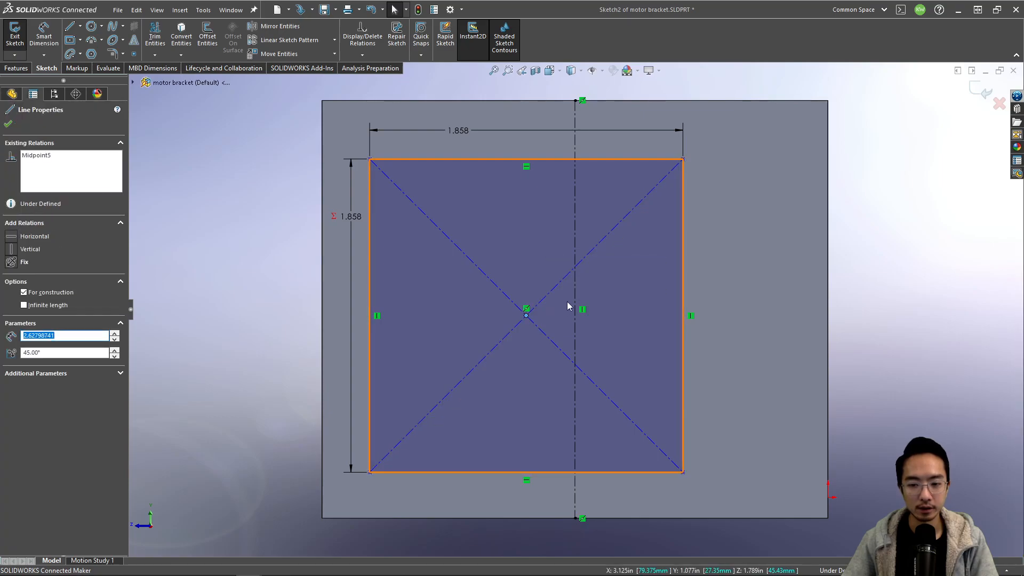
{"action": "left_click", "coordinate": [576, 296], "text": "ctrl"}
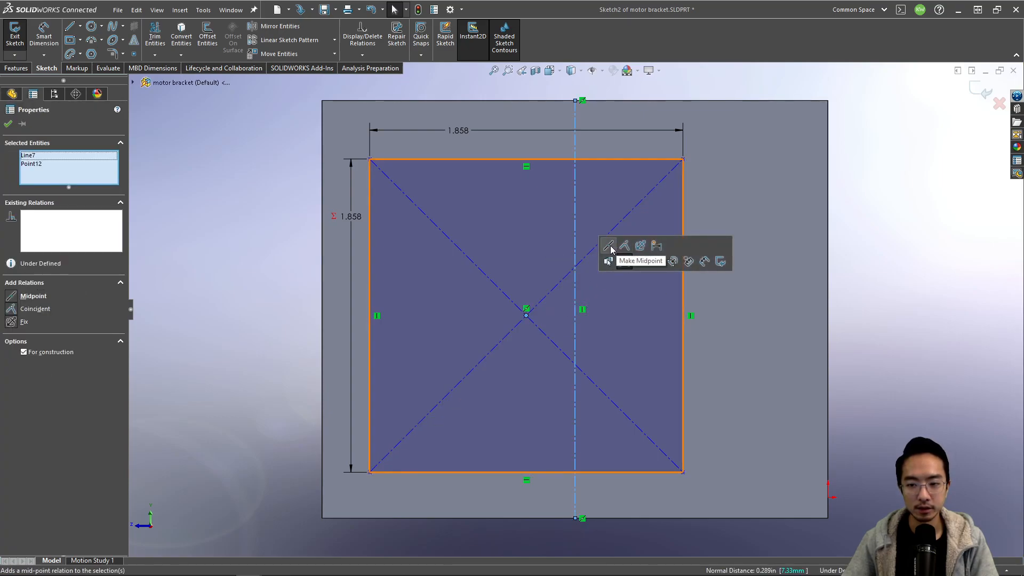
{"action": "left_click", "coordinate": [609, 246]}
{"action": "left_click", "coordinate": [961, 143]}
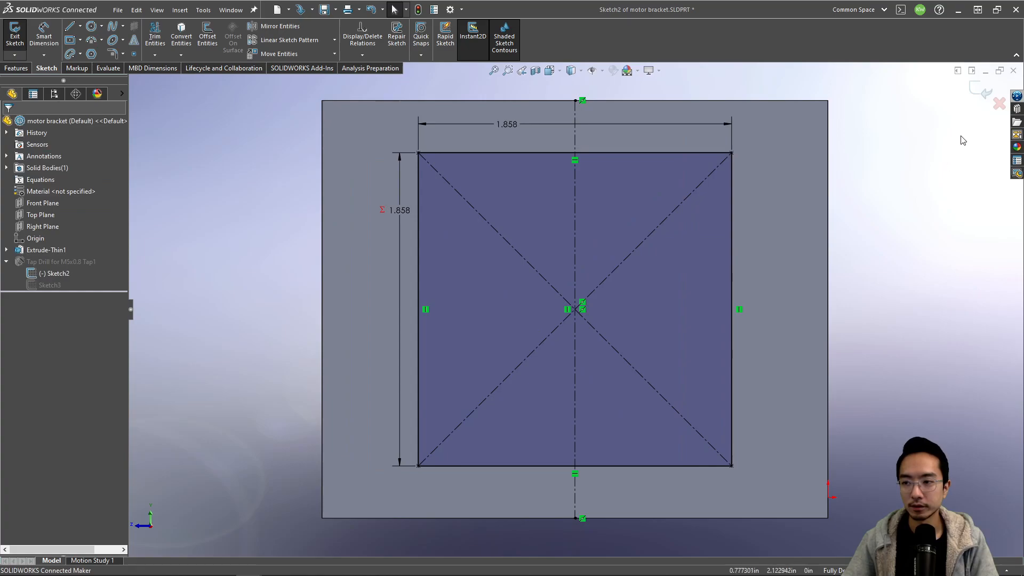
{"action": "left_click", "coordinate": [984, 100]}
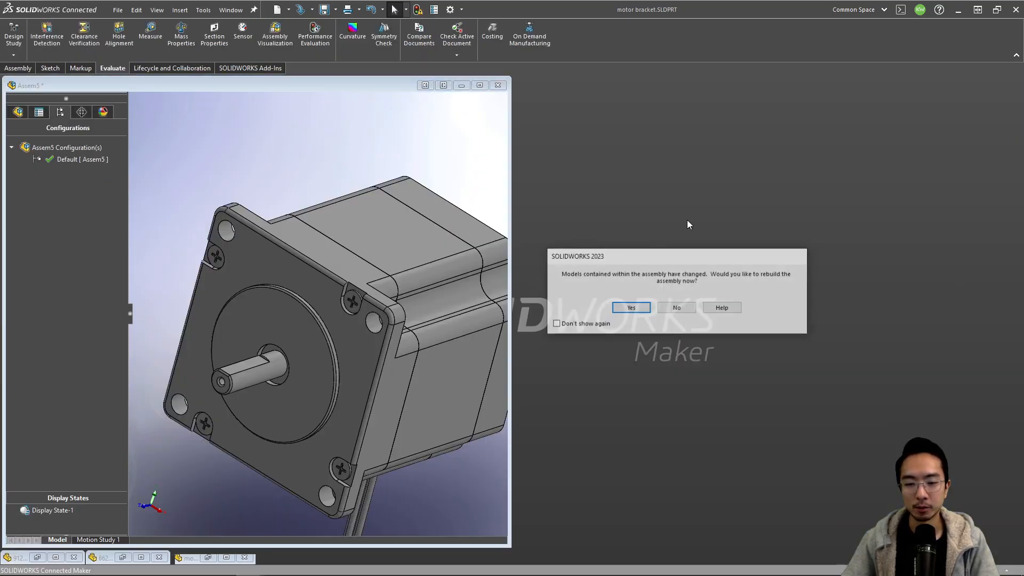
Rebuild the Assem5 assembly with the changed bracket and maximize its window, showing all components
{"action": "left_click", "coordinate": [640, 310]}
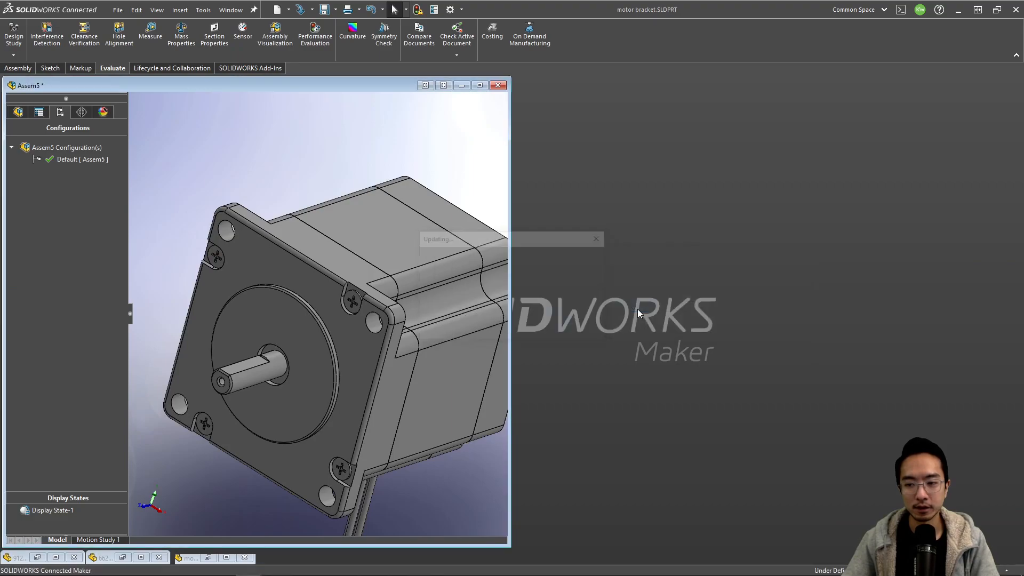
{"action": "left_click", "coordinate": [480, 86]}
{"action": "key", "text": "f"}
{"action": "middle_click_drag", "start_coordinate": [471, 206], "coordinate": [680, 333]}
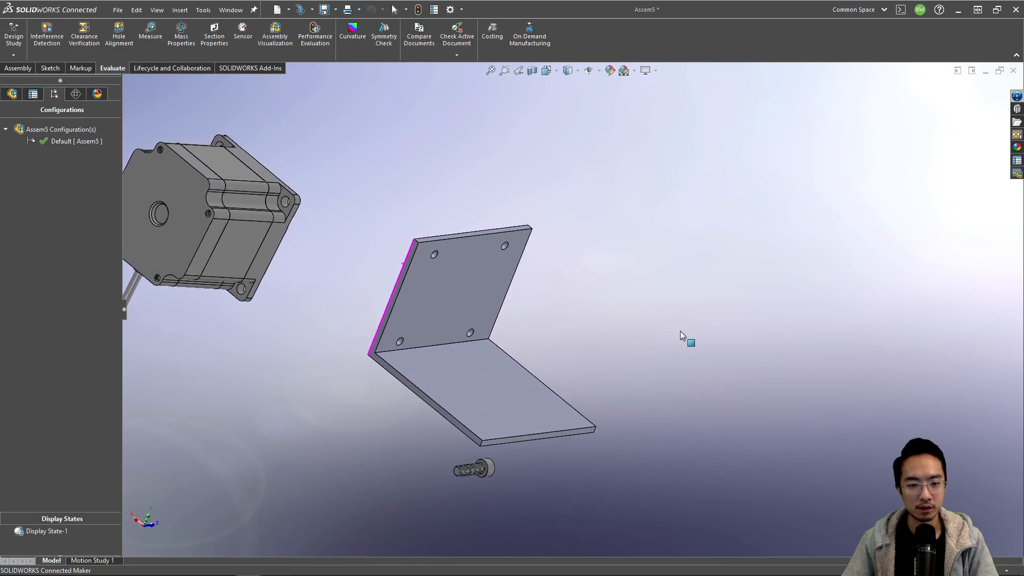
{"action": "left_click", "coordinate": [470, 281]}
{"action": "left_click", "coordinate": [248, 224]}
{"action": "left_click", "coordinate": [458, 301]}
{"action": "left_click", "coordinate": [478, 466]}
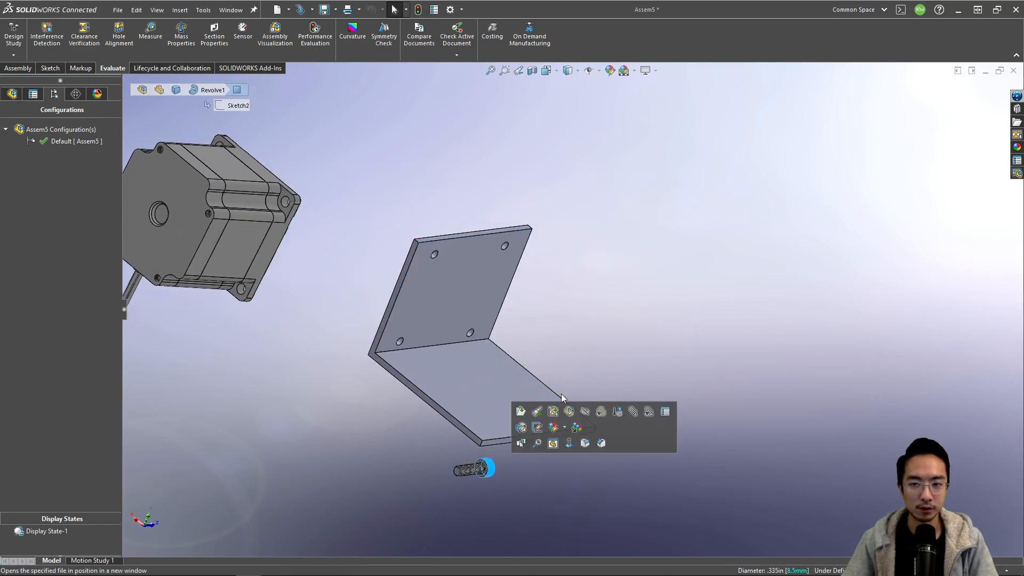
{"action": "left_click", "coordinate": [734, 220]}
Save the assembly in the 43-assemblies folder as "motor assembly"
{"action": "key", "text": "ctrl+s"}
{"action": "left_click", "coordinate": [743, 338]}
{"action": "type", "text": "motor assembly"}
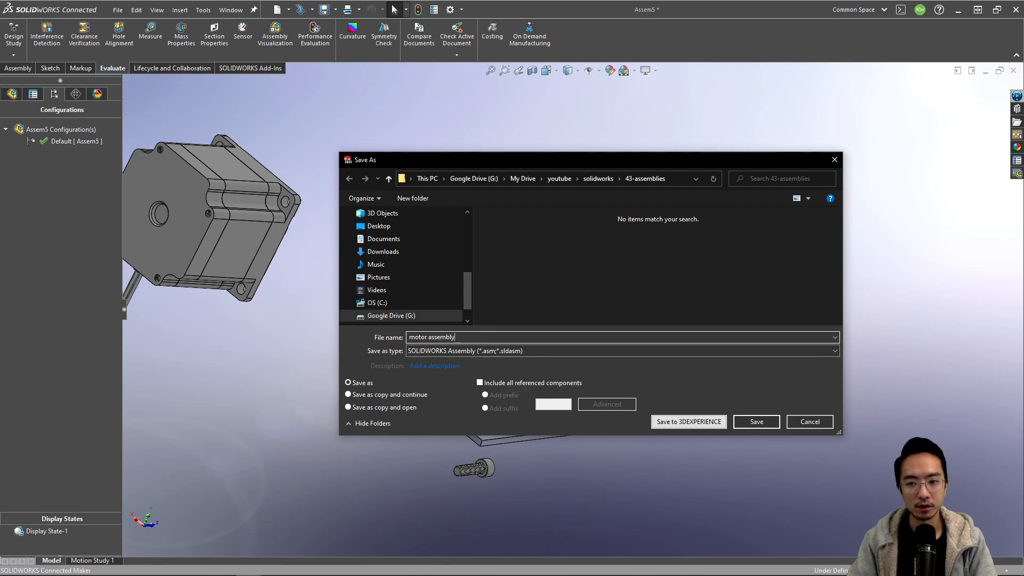
{"action": "key", "text": "Return"}
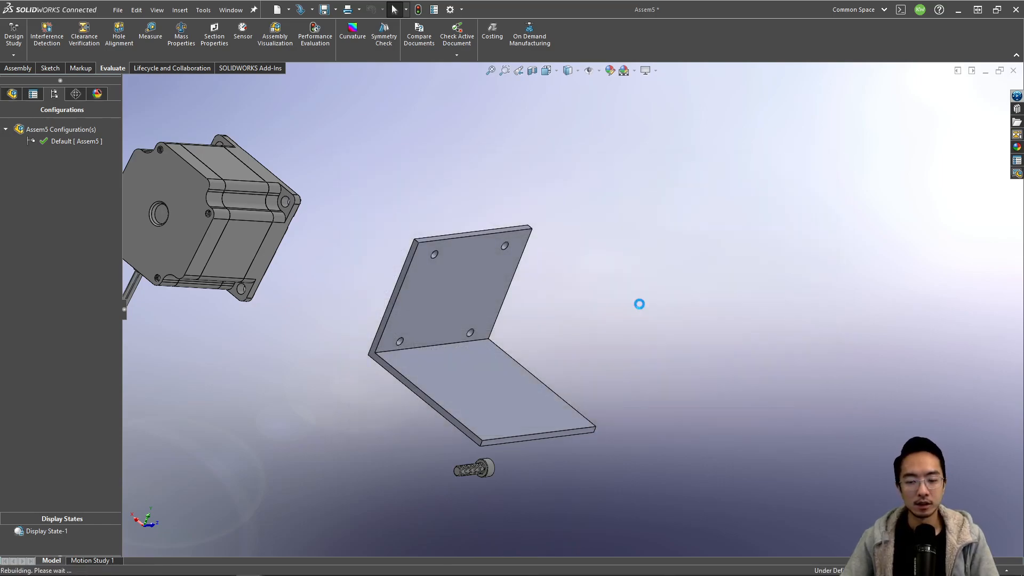
Insert a new part into the assembly, positioned on the bracket's upright face
{"action": "left_click", "coordinate": [25, 68]}
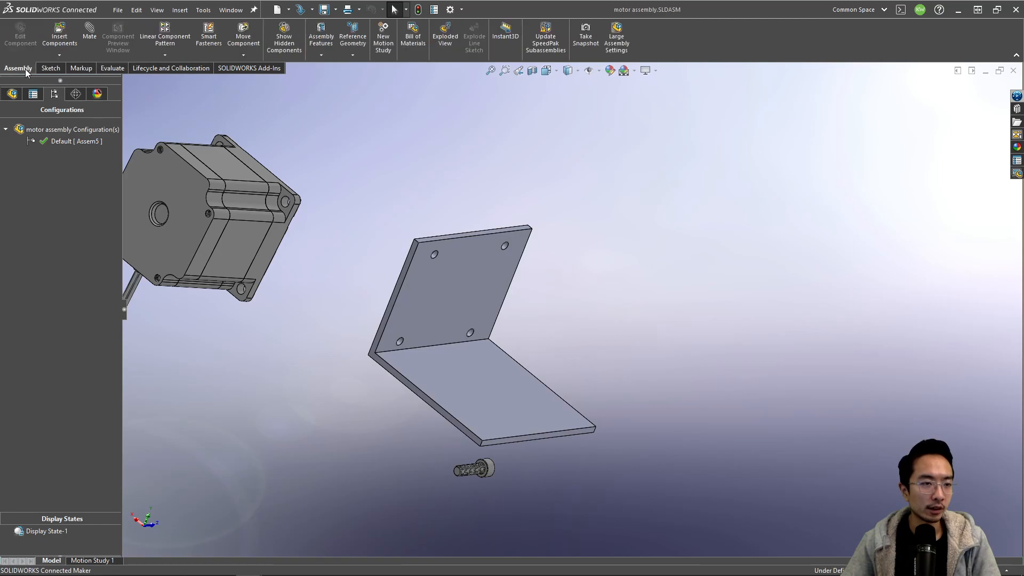
{"action": "left_click", "coordinate": [59, 57]}
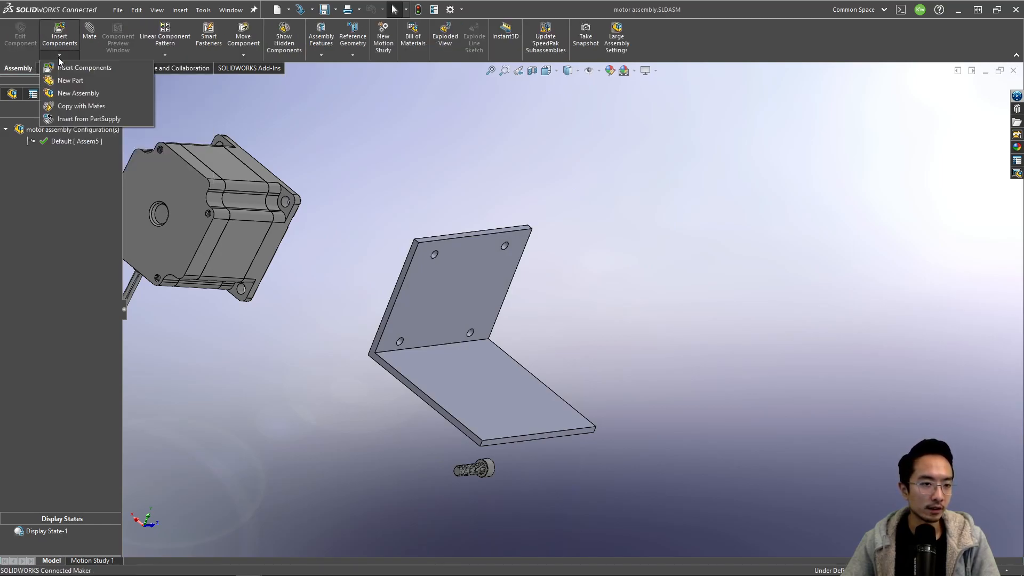
{"action": "left_click", "coordinate": [71, 81]}
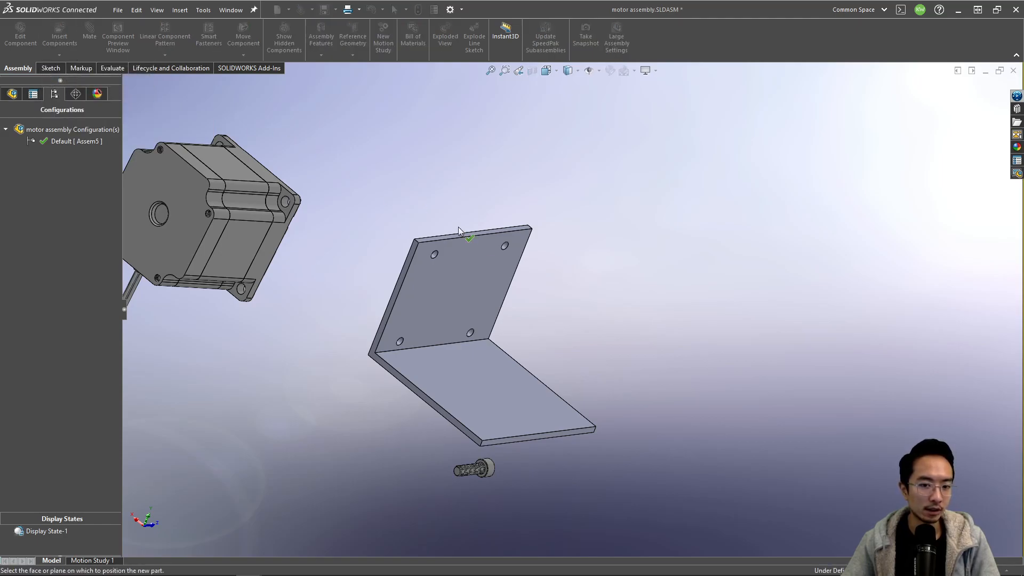
{"action": "left_click", "coordinate": [466, 294]}
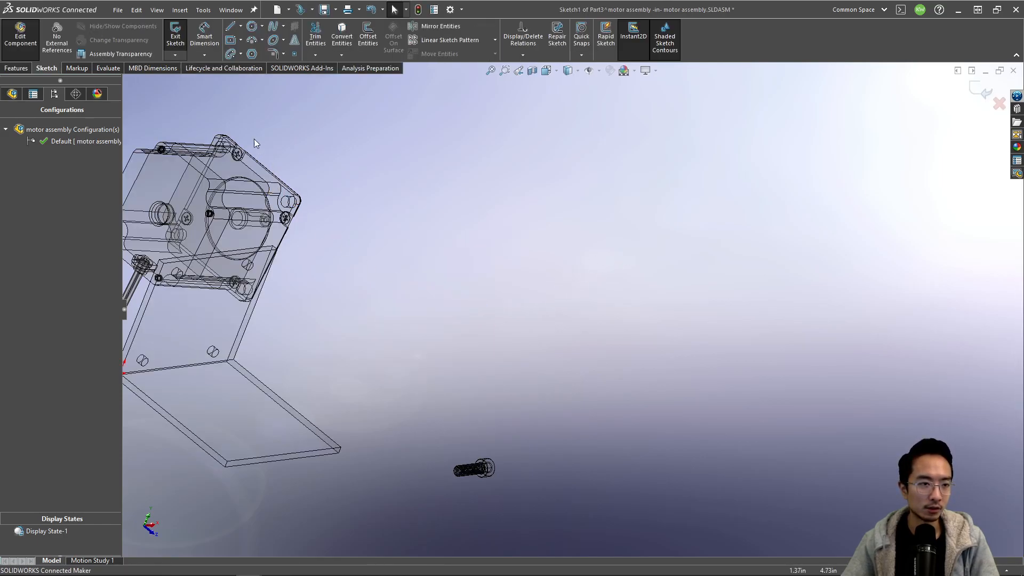
Sketch a centre rectangle about 1.34 by 0.84 in on the upright face and extrude it 0.10 in
{"action": "left_click", "coordinate": [232, 42]}
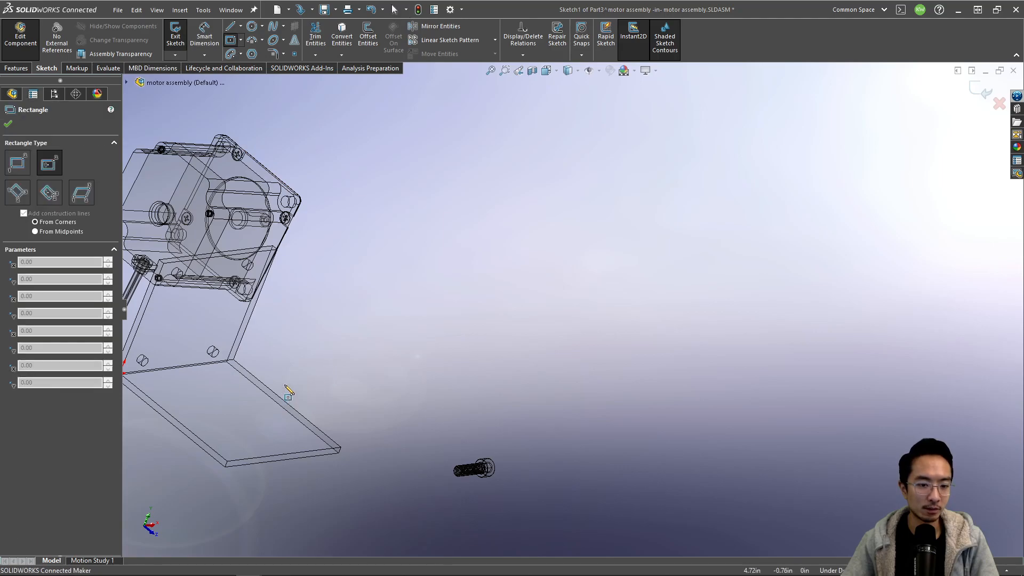
{"action": "left_click", "coordinate": [181, 323]}
{"action": "left_click", "coordinate": [198, 339]}
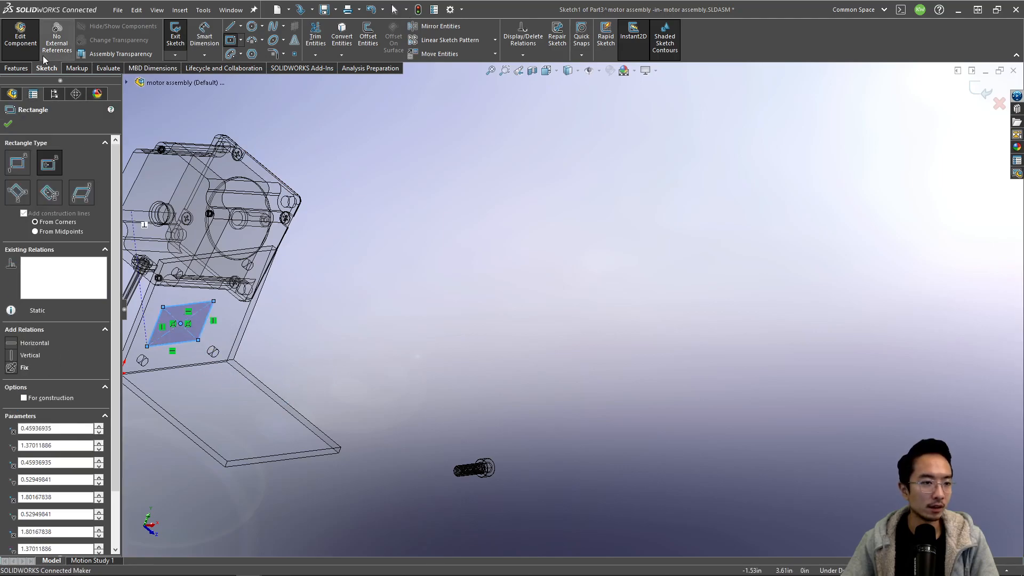
{"action": "left_click", "coordinate": [17, 68]}
{"action": "left_click", "coordinate": [176, 37]}
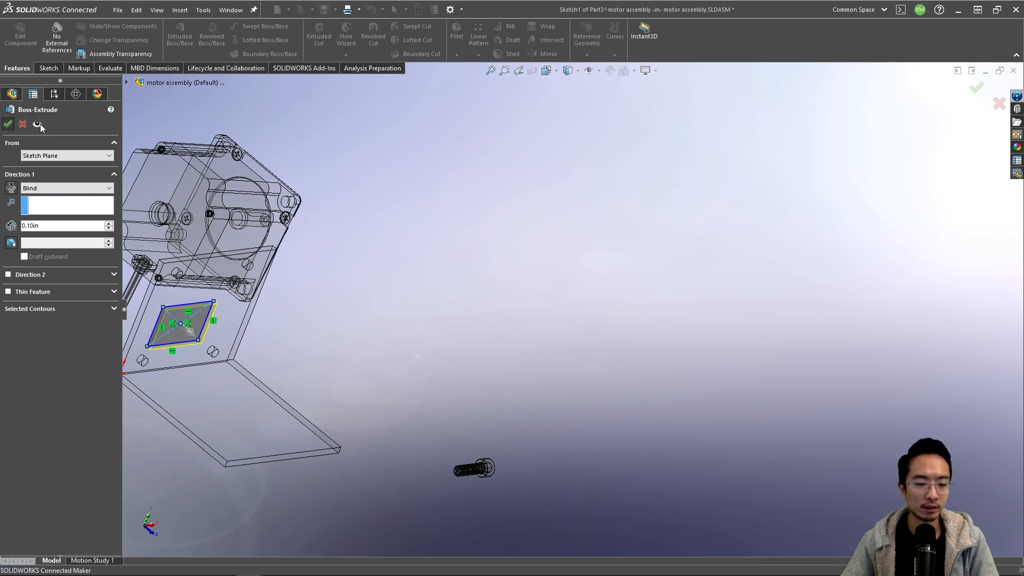
{"action": "key", "text": "Return"}
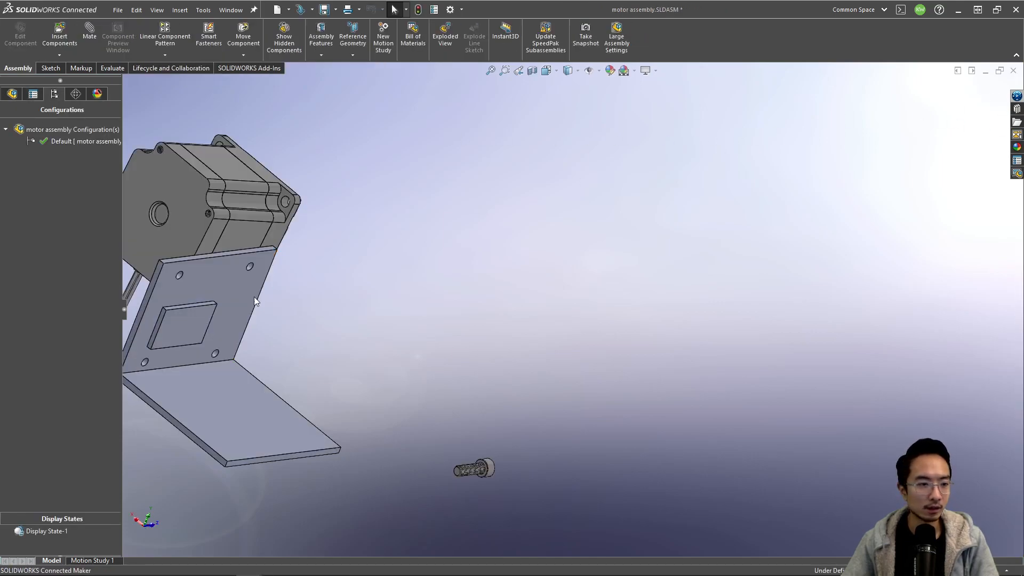
Find the new part in the feature tree and examine its block on the bracket's upright face
{"action": "left_click", "coordinate": [12, 93]}
{"action": "left_click", "coordinate": [80, 250]}
{"action": "key", "text": "z"}
{"action": "middle_click_drag", "start_coordinate": [212, 312], "coordinate": [282, 313], "text": "ctrl"}
{"action": "scroll", "coordinate": [299, 316], "scroll_direction": "down", "scroll_amount": 3}
{"action": "middle_click_drag", "start_coordinate": [446, 326], "coordinate": [428, 340]}
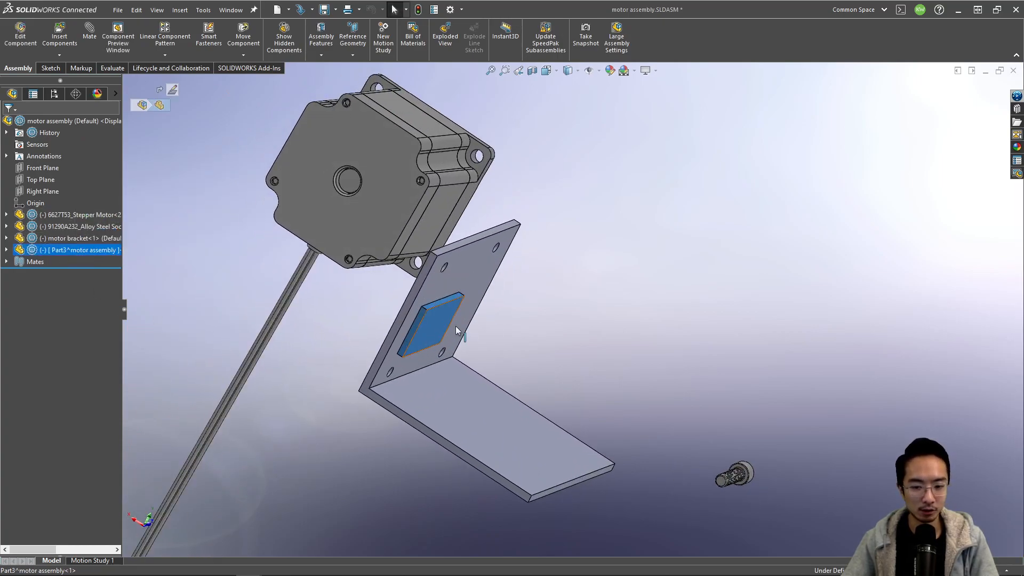
{"action": "left_click", "coordinate": [507, 322]}
{"action": "left_click", "coordinate": [437, 320]}
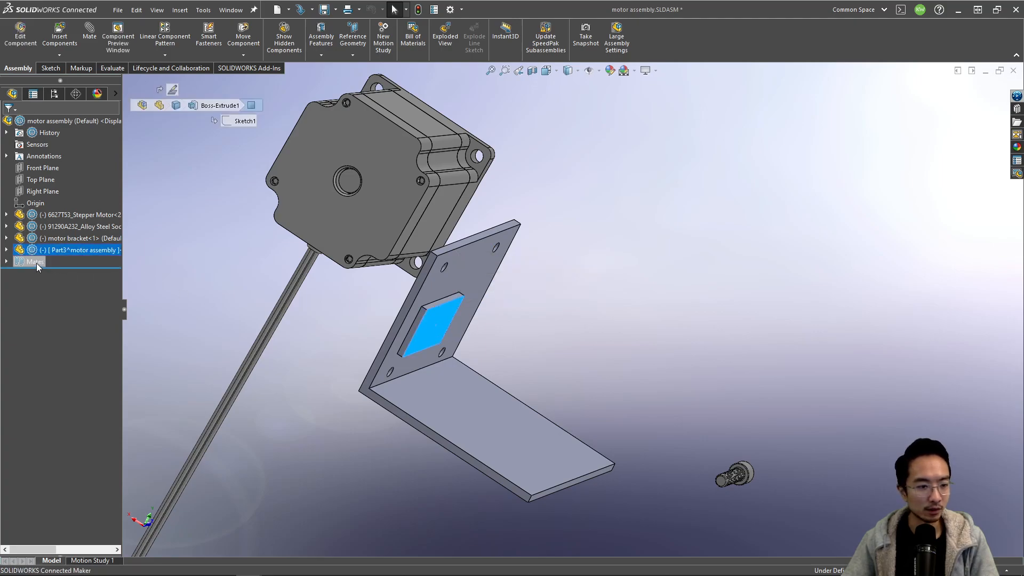
Delete the new block part from the assembly together with its in-place mate
{"action": "right_click", "coordinate": [61, 250]}
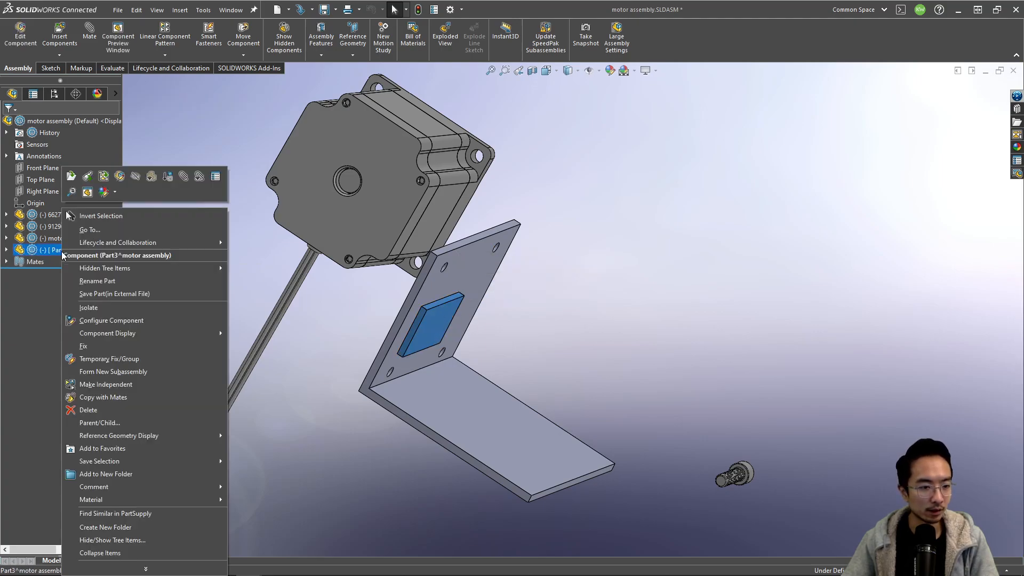
{"action": "left_click", "coordinate": [88, 410]}
{"action": "left_click", "coordinate": [824, 173]}
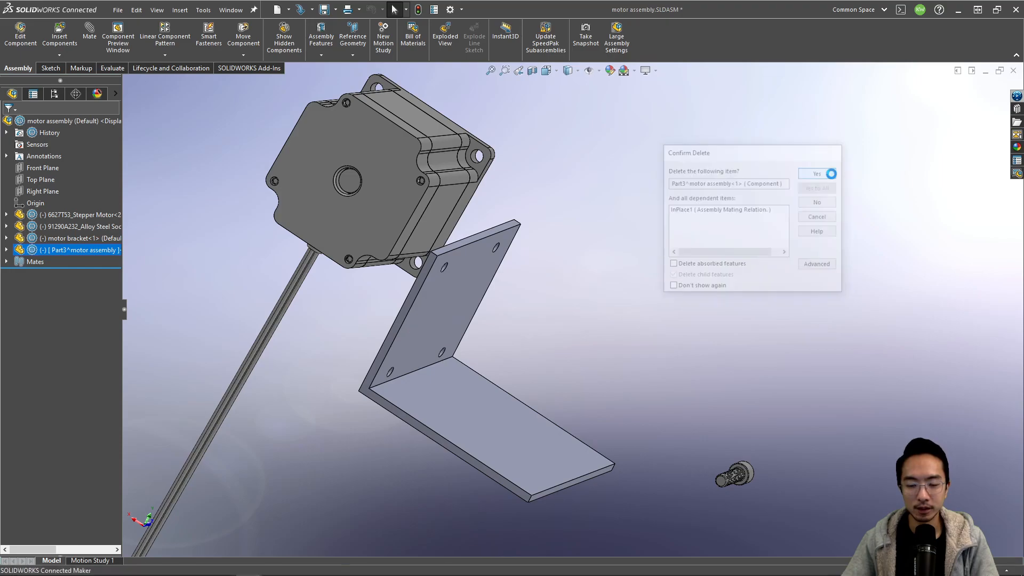
Change the stepper motor's appearance colour to grey, RGB 128, 128, 128, at part document level
{"action": "middle_click_drag", "start_coordinate": [531, 244], "coordinate": [379, 267]}
{"action": "left_click", "coordinate": [415, 322]}
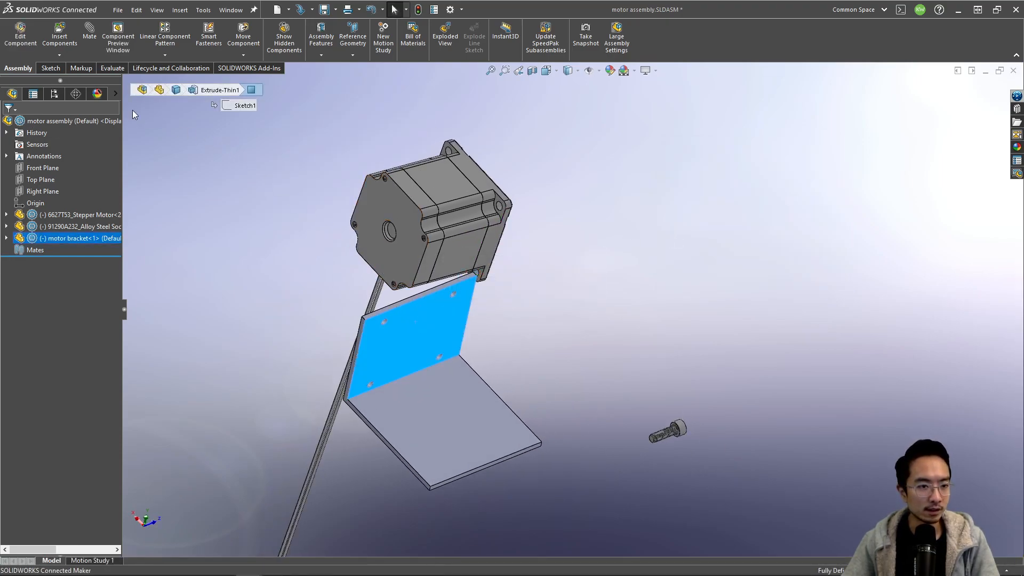
{"action": "left_click", "coordinate": [92, 97]}
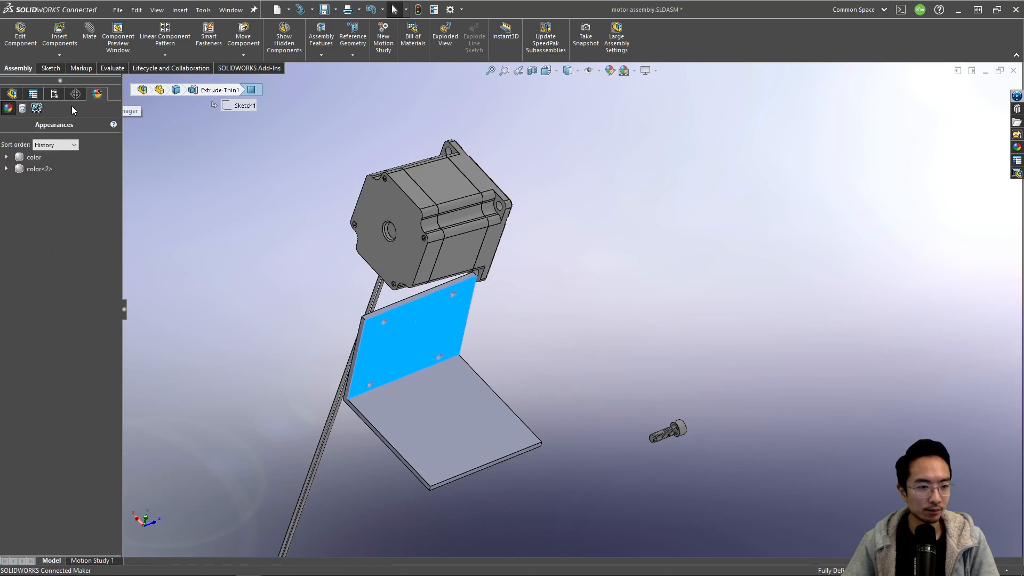
{"action": "left_click", "coordinate": [16, 160]}
{"action": "right_click", "coordinate": [29, 158]}
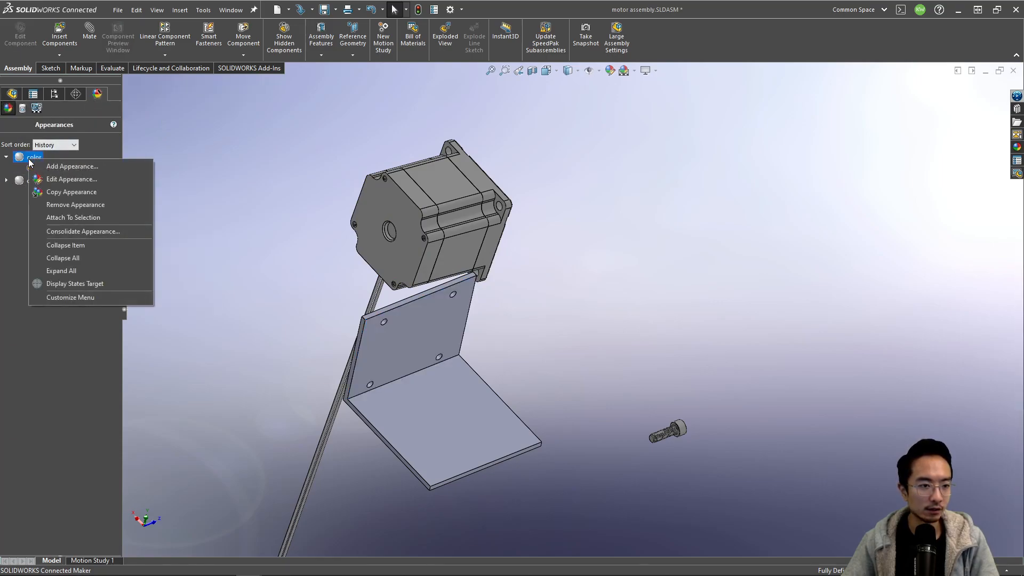
{"action": "left_click", "coordinate": [55, 178]}
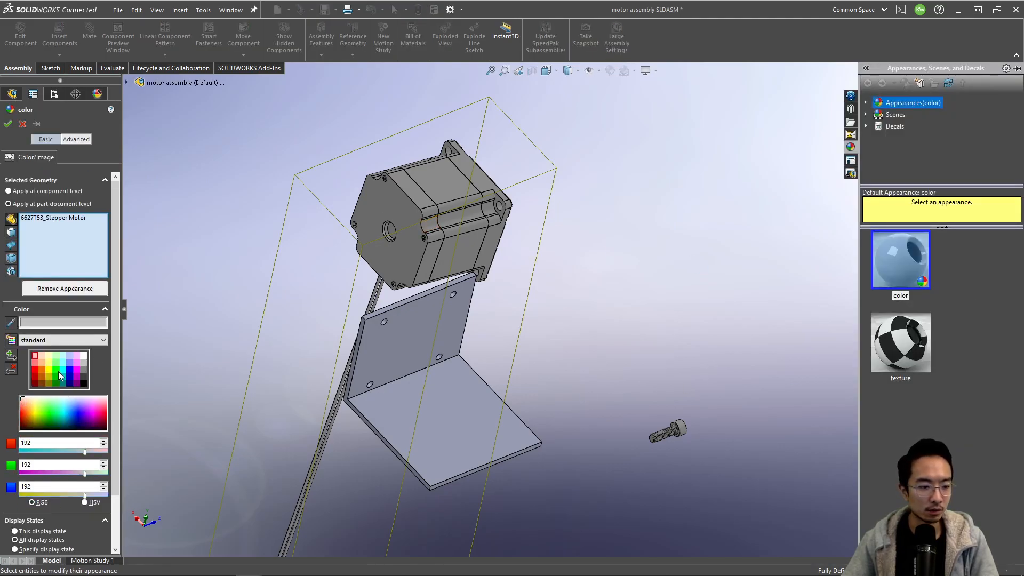
{"action": "left_click", "coordinate": [58, 375]}
{"action": "left_click", "coordinate": [63, 370]}
{"action": "left_click", "coordinate": [83, 372]}
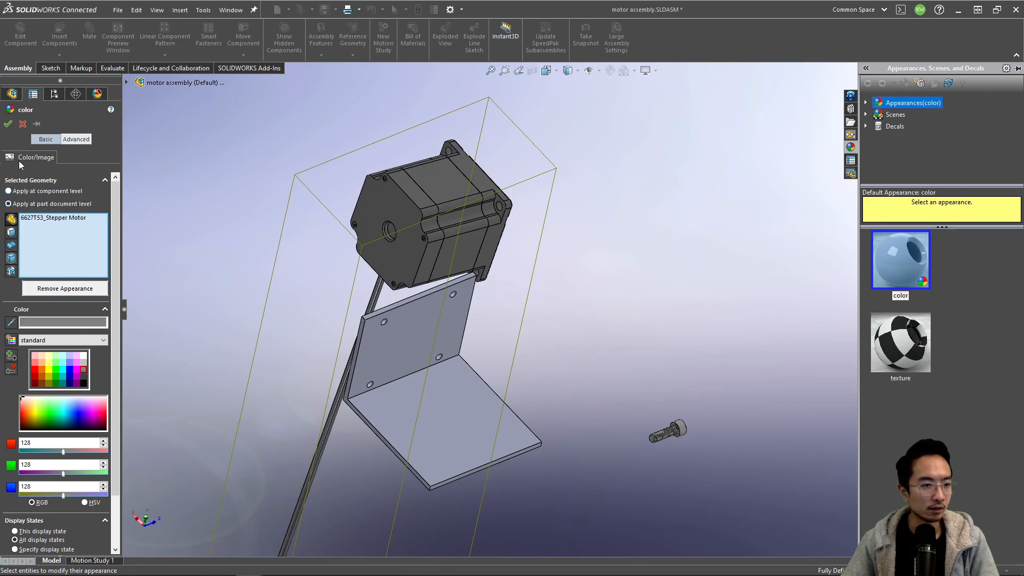
{"action": "left_click", "coordinate": [7, 124]}
{"action": "left_click", "coordinate": [434, 345]}
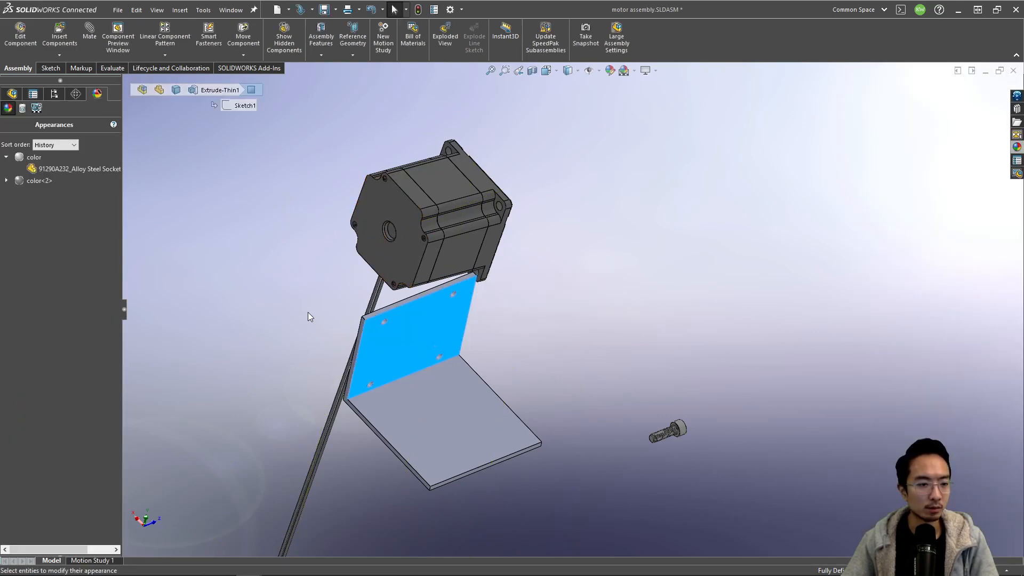
{"action": "left_click", "coordinate": [31, 183]}
{"action": "right_click", "coordinate": [31, 182]}
{"action": "left_click", "coordinate": [48, 198]}
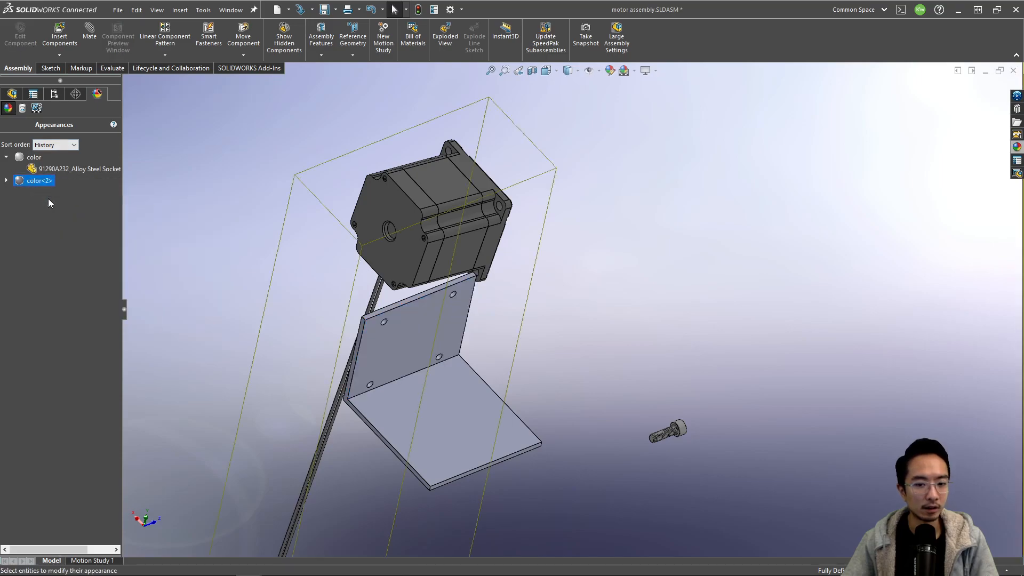
{"action": "left_click", "coordinate": [69, 203]}
{"action": "left_click", "coordinate": [60, 371]}
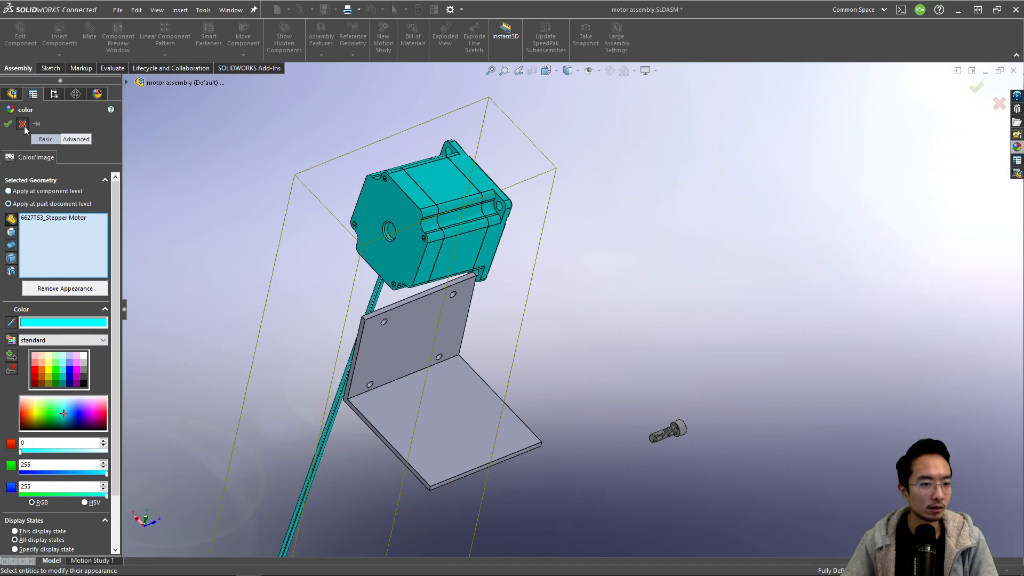
{"action": "left_click", "coordinate": [23, 124]}
Change the motor bracket's appearance to light green, RGB 128, 255, 128, at part document level
{"action": "left_click", "coordinate": [421, 335]}
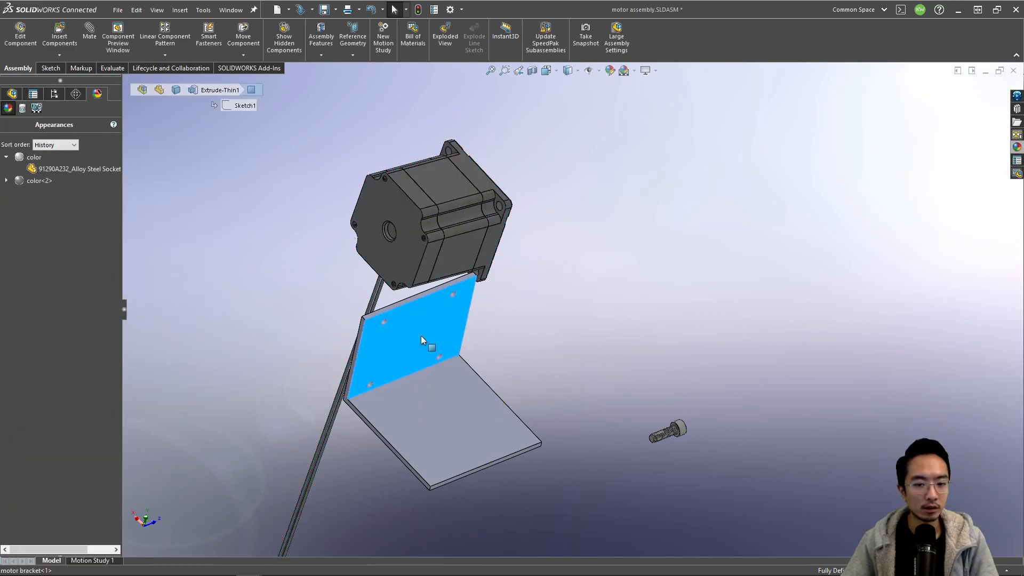
{"action": "right_click", "coordinate": [421, 335]}
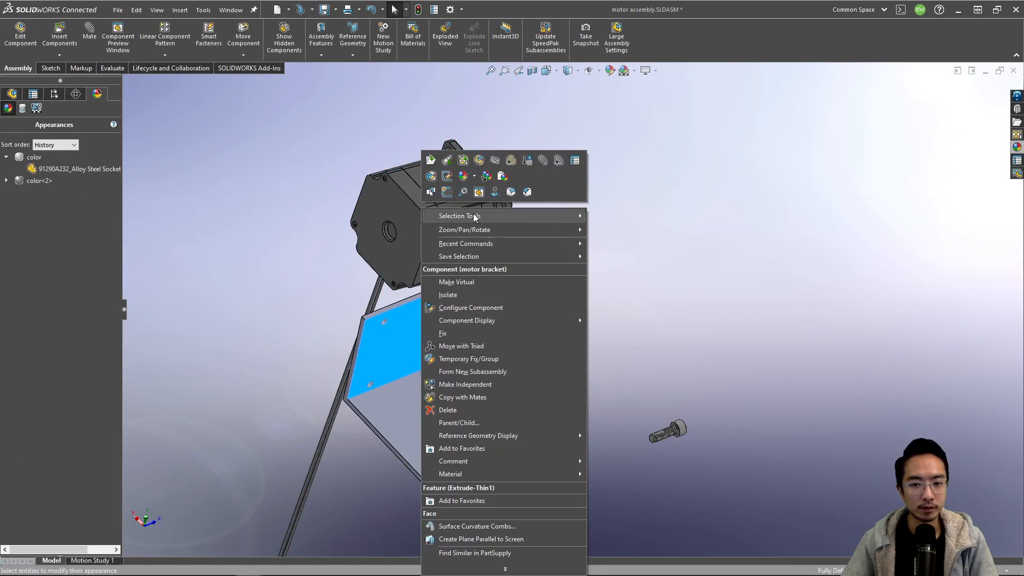
{"action": "left_click", "coordinate": [460, 179]}
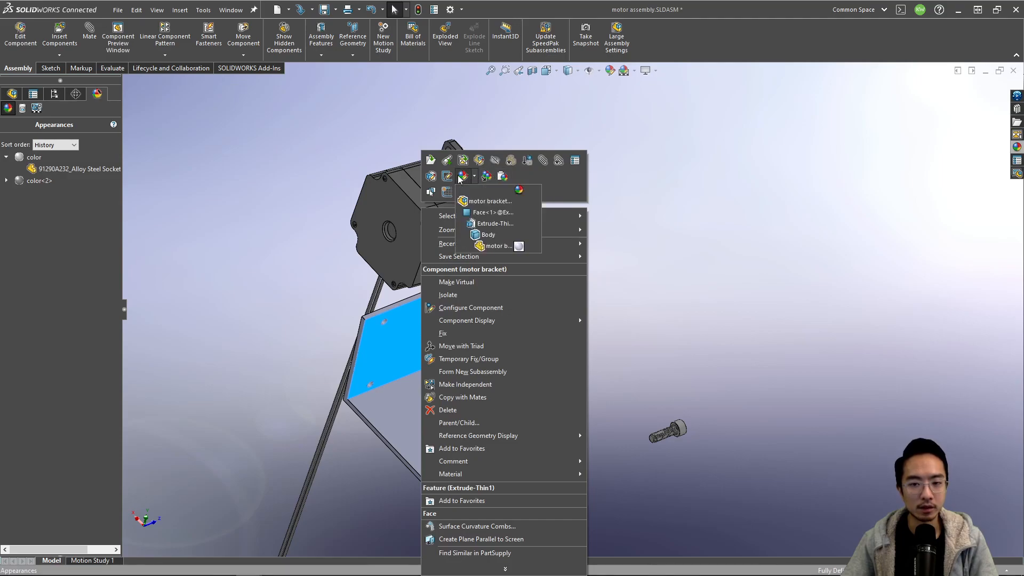
{"action": "left_click", "coordinate": [491, 248]}
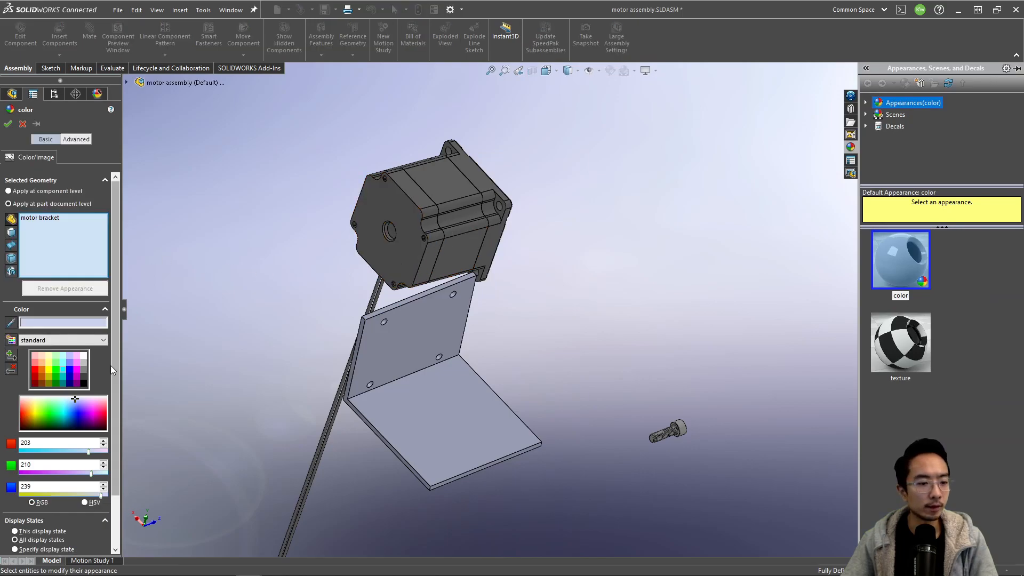
{"action": "left_click", "coordinate": [58, 377]}
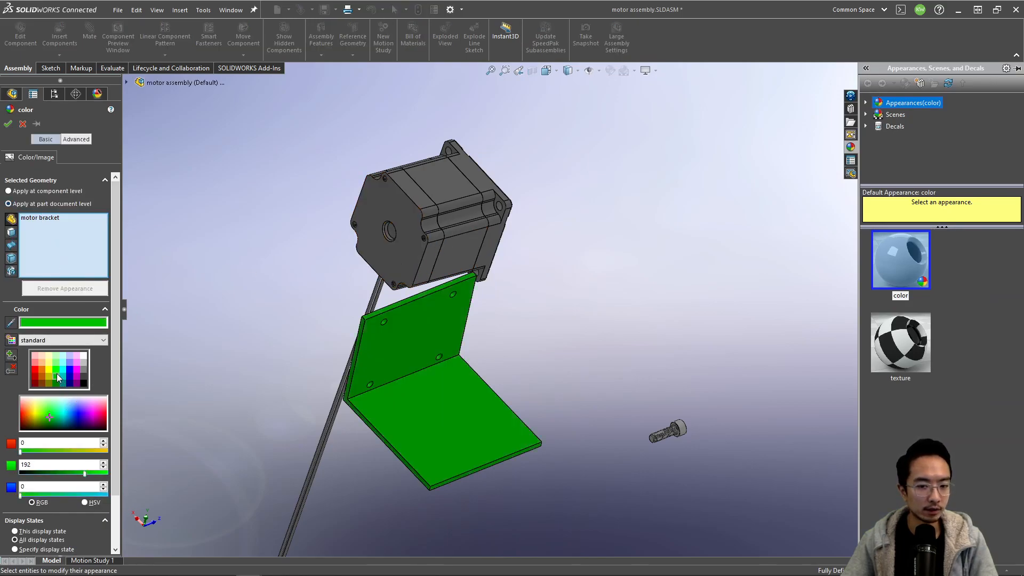
{"action": "left_click", "coordinate": [68, 365]}
{"action": "left_click", "coordinate": [62, 363]}
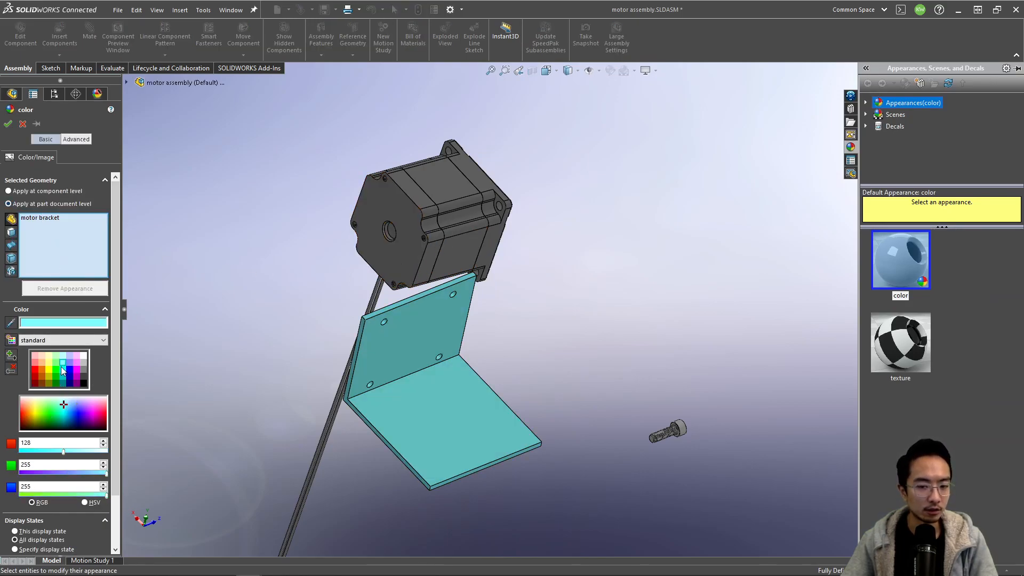
{"action": "left_click", "coordinate": [55, 363]}
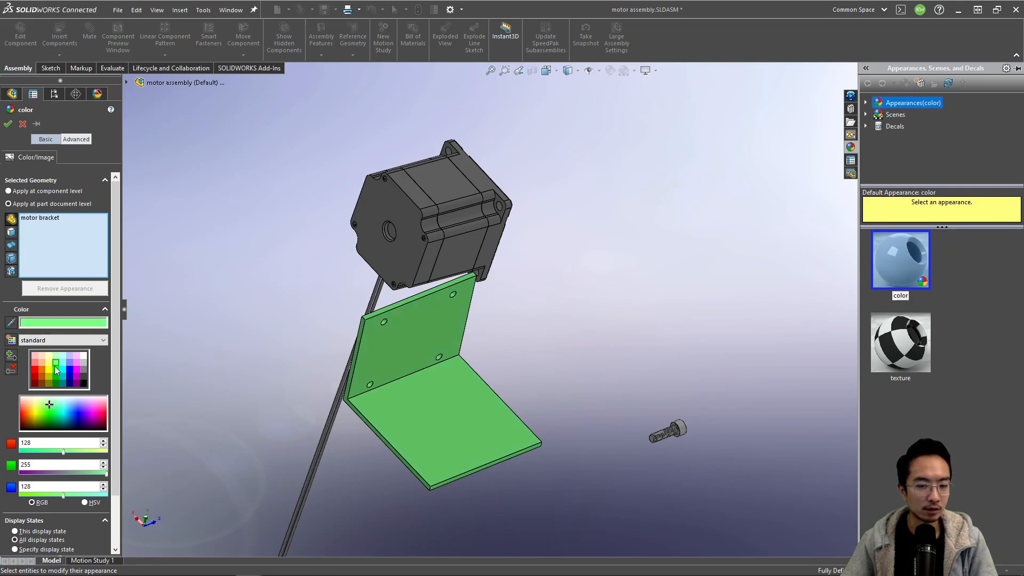
{"action": "left_click", "coordinate": [8, 126]}
Move the bracket to the shaft side of the motor, clear of the motor body
{"action": "middle_click_drag", "start_coordinate": [585, 248], "coordinate": [455, 328]}
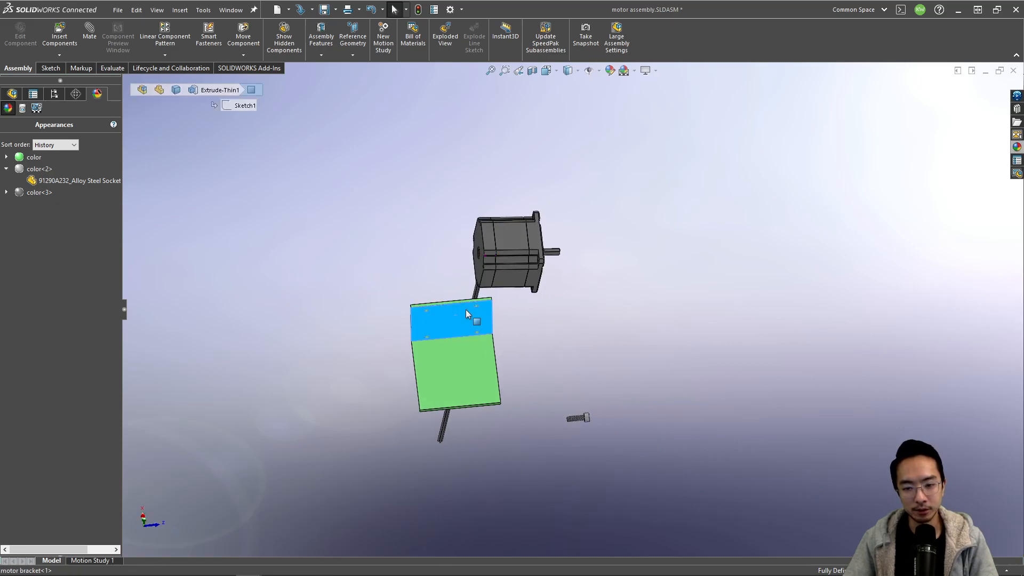
{"action": "left_click_drag", "start_coordinate": [462, 314], "coordinate": [634, 212]}
{"action": "middle_click_drag", "start_coordinate": [663, 229], "coordinate": [558, 235]}
Measure the raised round boss on the motor's shaft face and check the measurement unit settings
{"action": "scroll", "coordinate": [514, 240], "scroll_direction": "down", "scroll_amount": 6}
{"action": "scroll", "coordinate": [481, 260], "scroll_direction": "down", "scroll_amount": 8}
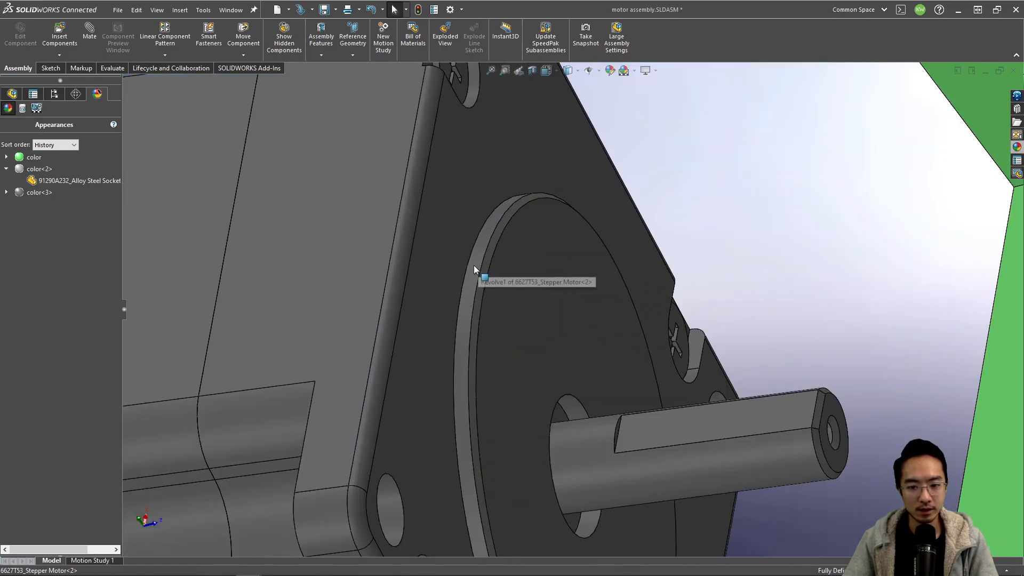
{"action": "left_click", "coordinate": [474, 266]}
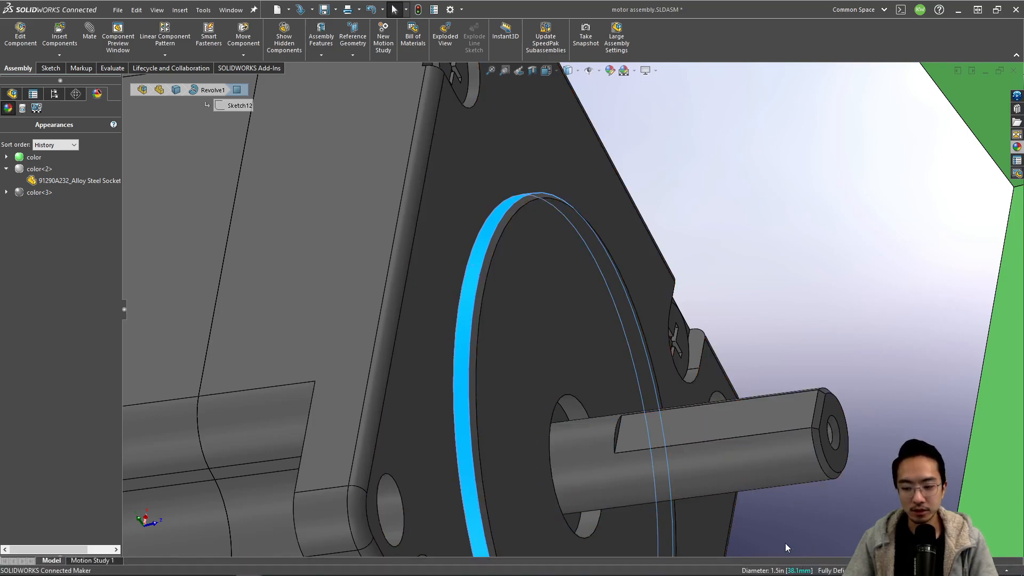
{"action": "left_click", "coordinate": [111, 68]}
{"action": "left_click", "coordinate": [151, 34]}
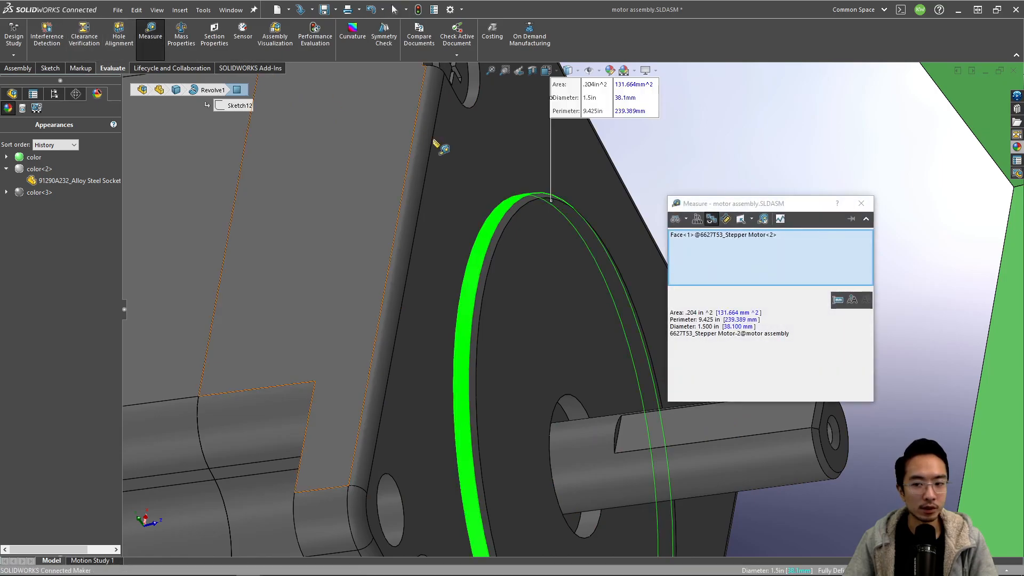
{"action": "left_click", "coordinate": [697, 218]}
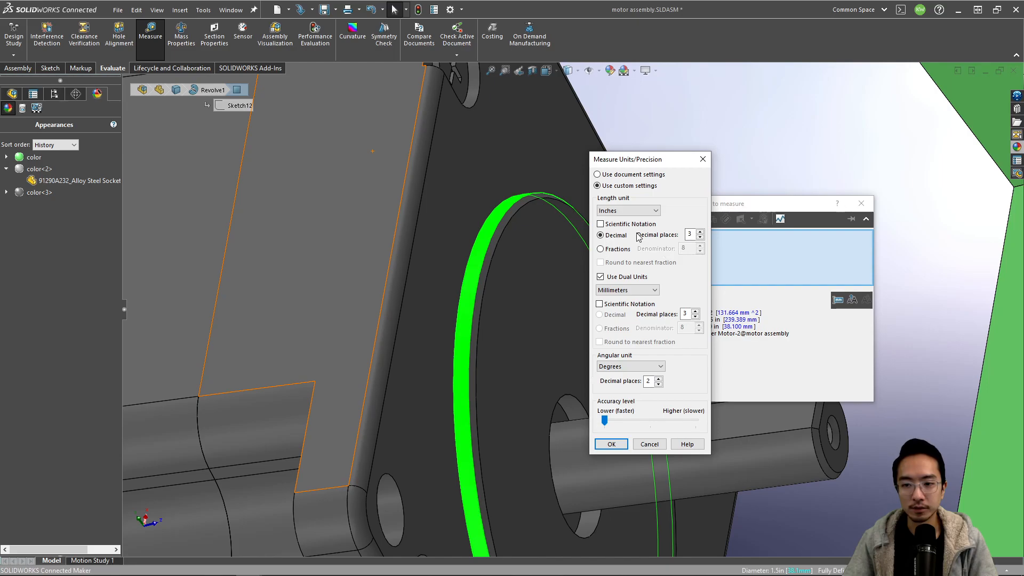
{"action": "left_click", "coordinate": [698, 162]}
{"action": "left_click", "coordinate": [861, 204]}
Measure the rim of the motor's raised boss again to read its diameter in millimetres
{"action": "scroll", "coordinate": [838, 265], "scroll_direction": "up", "scroll_amount": 8}
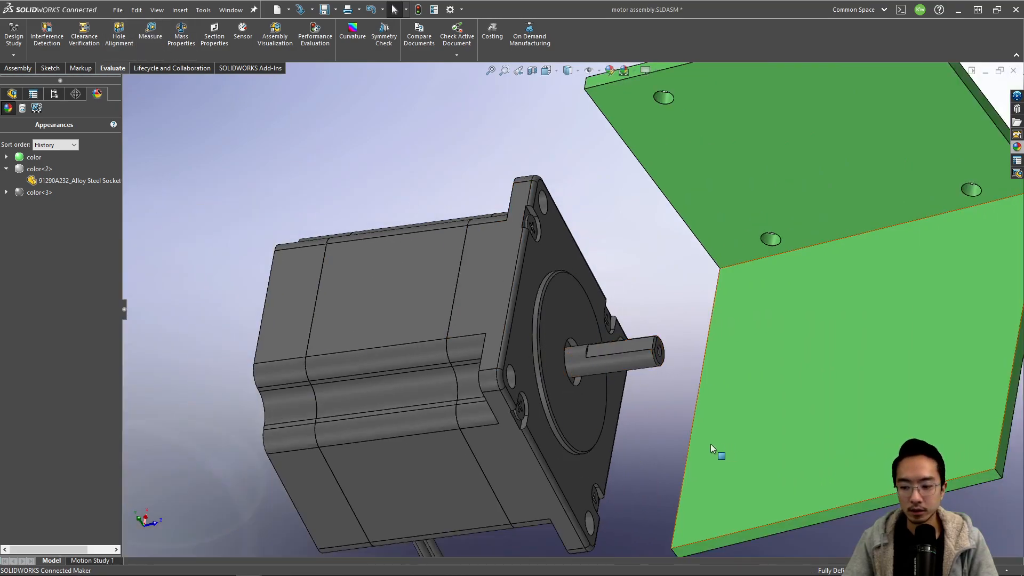
{"action": "scroll", "coordinate": [661, 422], "scroll_direction": "down", "scroll_amount": 3}
{"action": "left_click", "coordinate": [476, 312]}
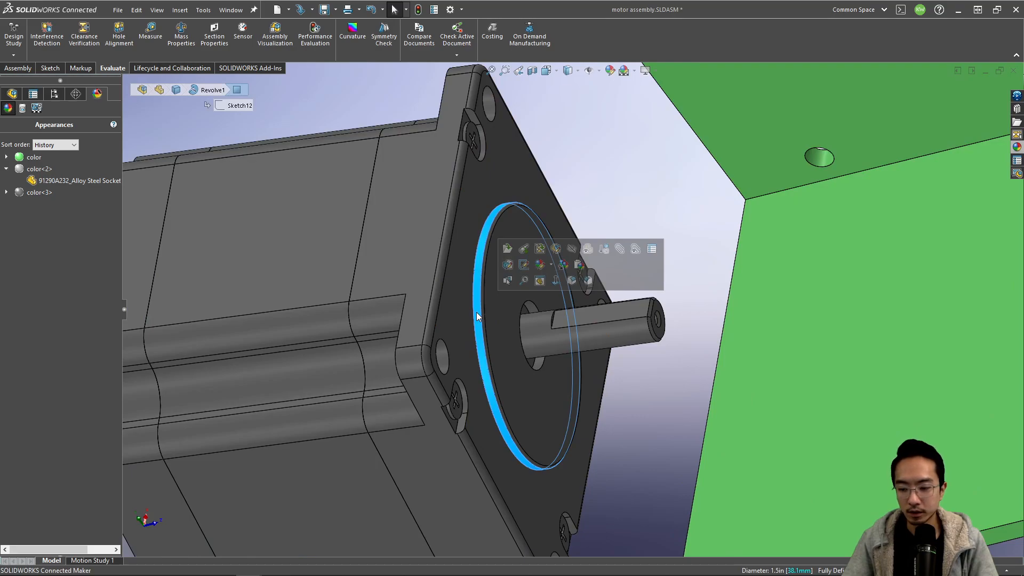
{"action": "left_click", "coordinate": [150, 33]}
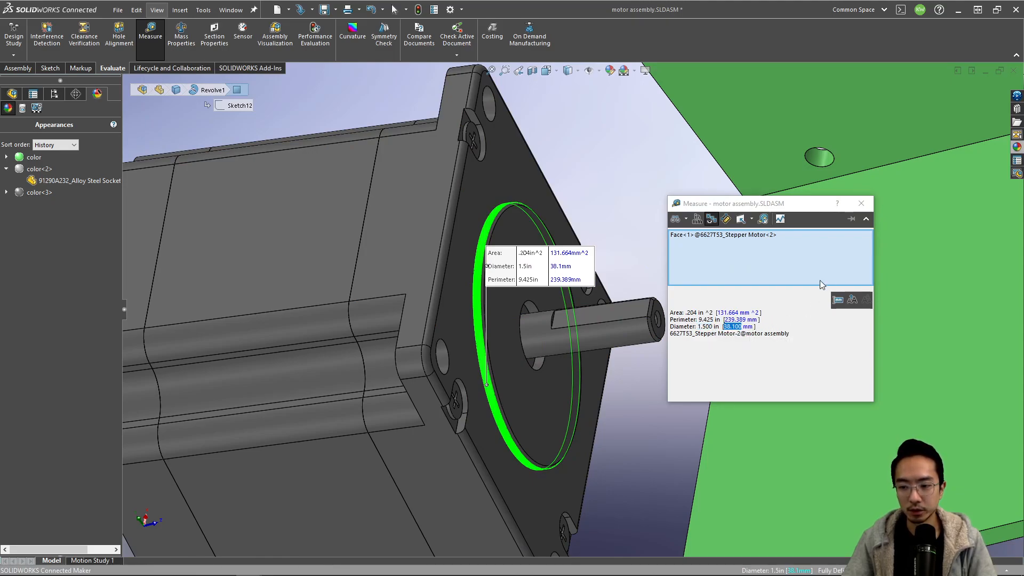
{"action": "left_click", "coordinate": [861, 204]}
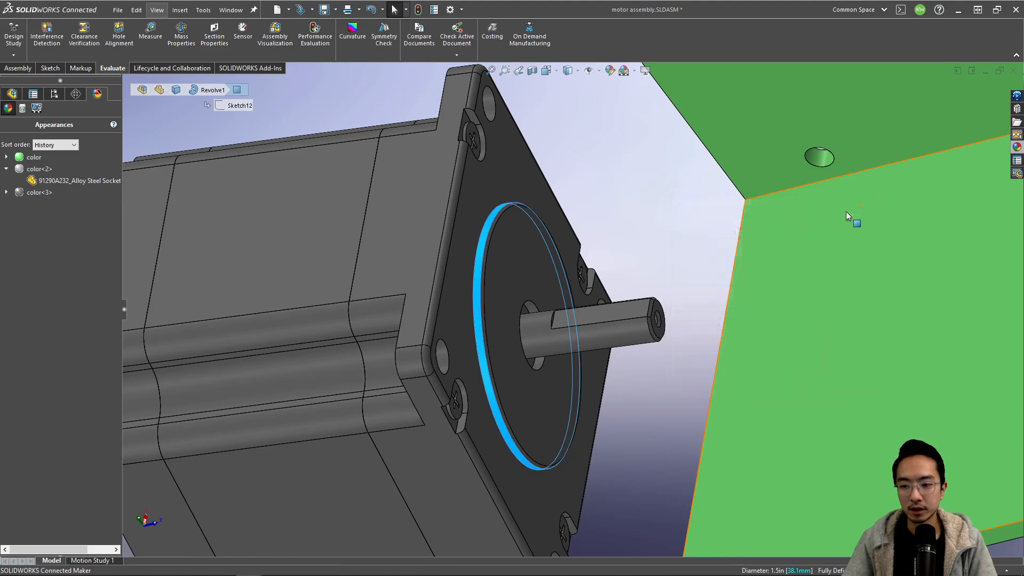
Open the motor bracket part in its own window
{"action": "left_click", "coordinate": [681, 216]}
{"action": "key", "text": "f"}
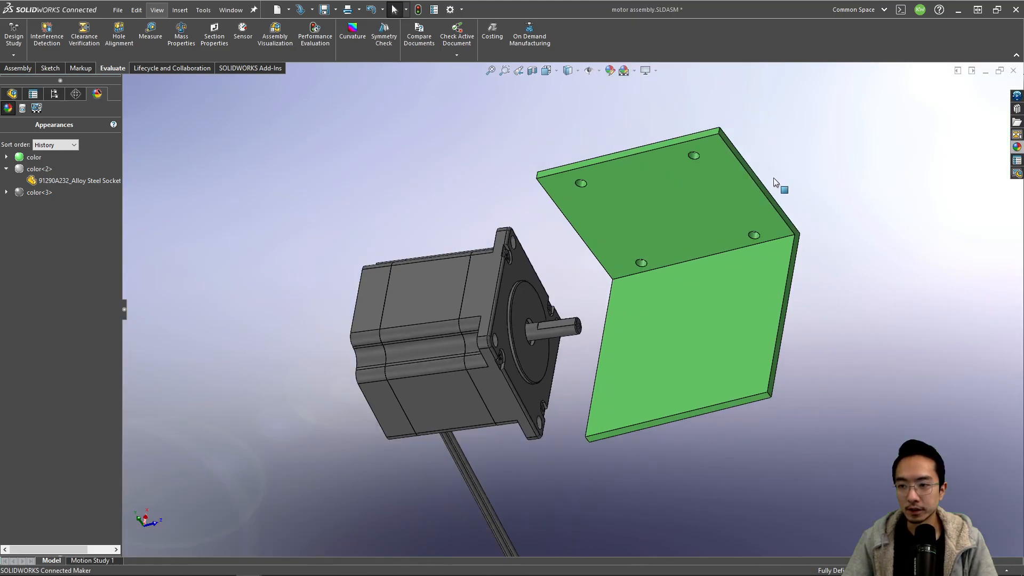
{"action": "left_click", "coordinate": [662, 198]}
{"action": "left_click", "coordinate": [693, 135]}
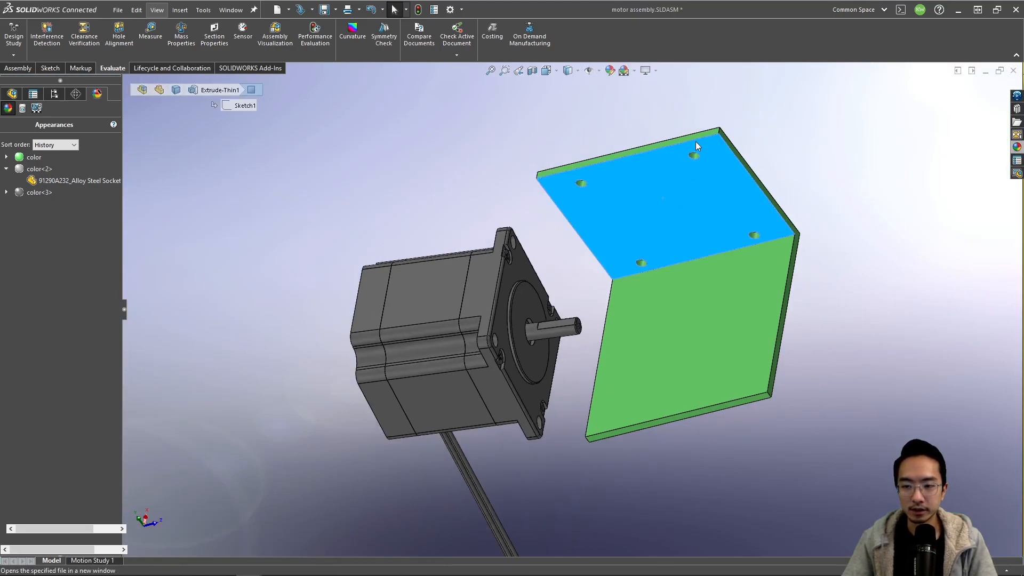
Sketch a circle about 1.56 in in diameter on the outer face of the upright leg, centred between the four holes
{"action": "left_click", "coordinate": [553, 364]}
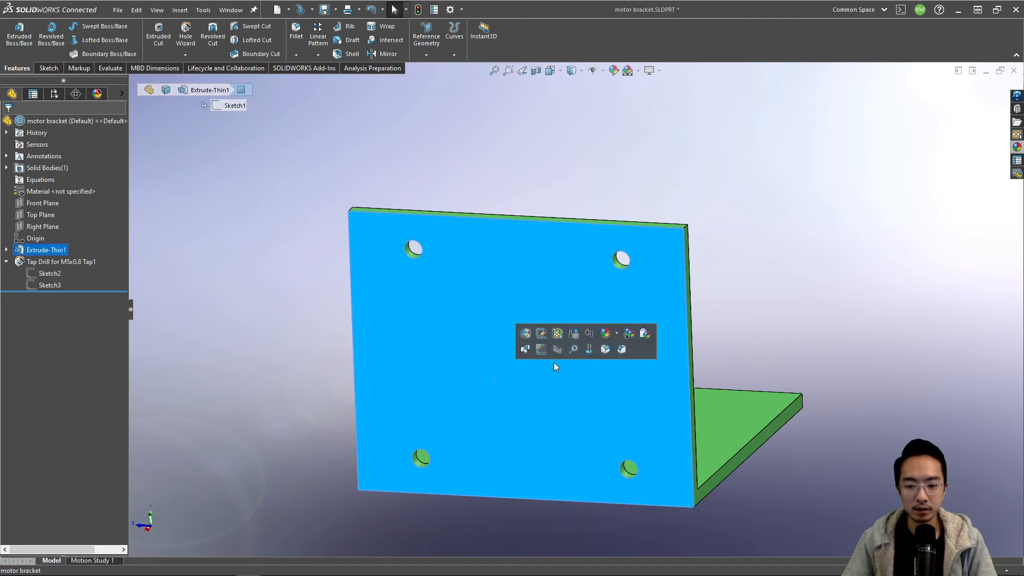
{"action": "left_click", "coordinate": [588, 349]}
{"action": "left_click", "coordinate": [53, 68]}
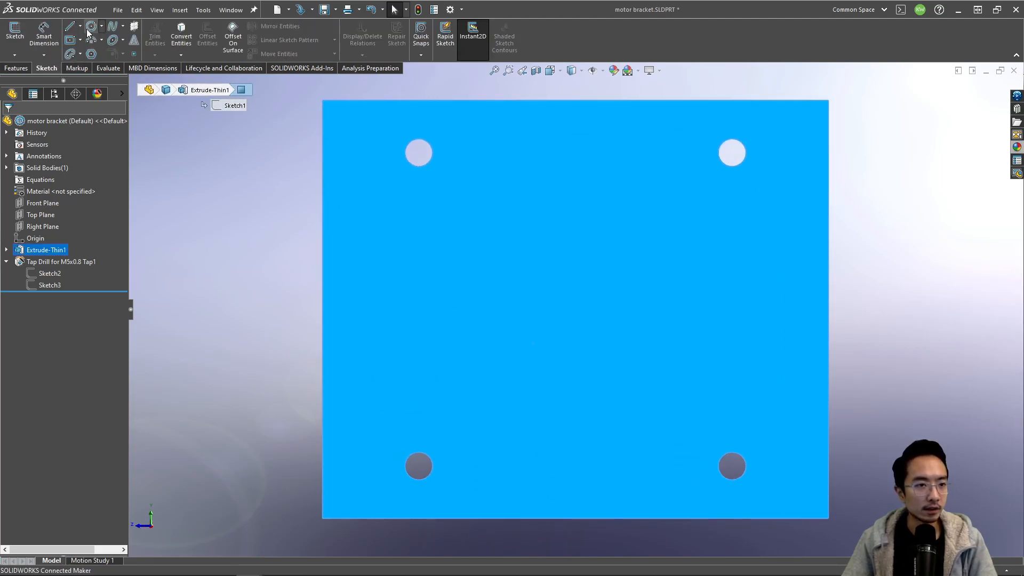
{"action": "left_click", "coordinate": [91, 26]}
{"action": "left_click", "coordinate": [576, 310]}
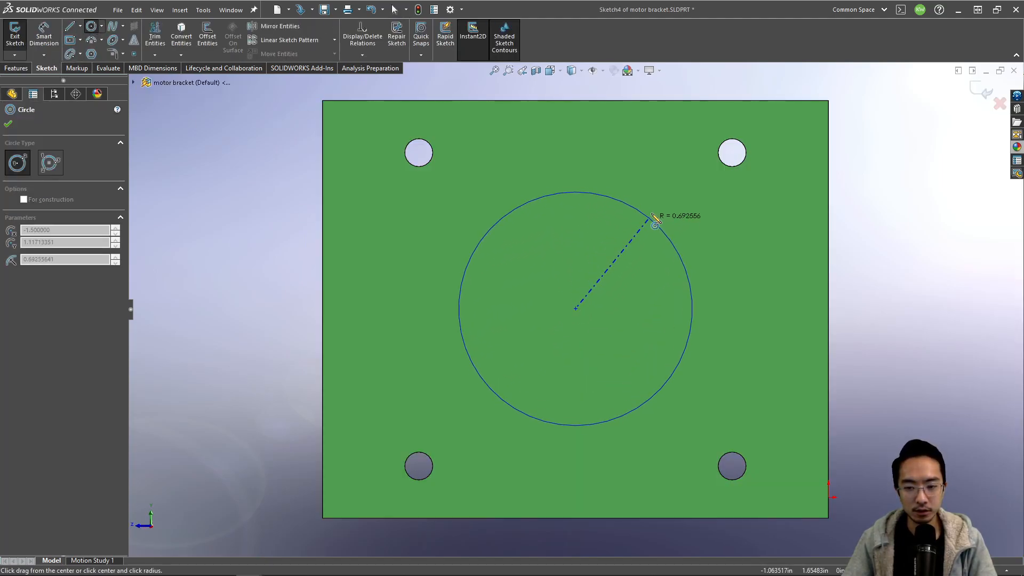
{"action": "left_click", "coordinate": [662, 206]}
{"action": "key", "text": "Escape"}
Dimension the circle's diameter and set it to 1.501 in
{"action": "key", "text": "d"}
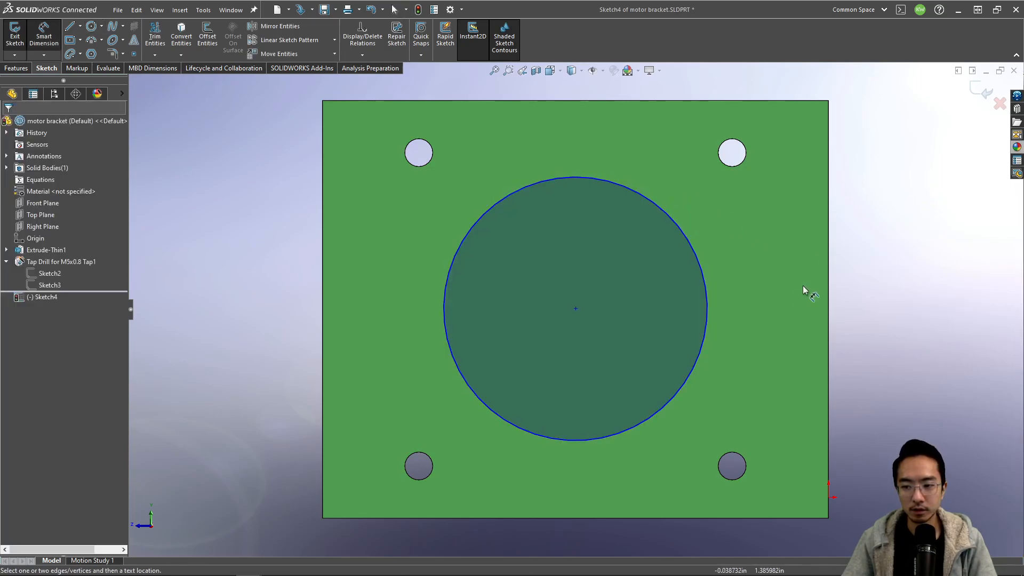
{"action": "left_click", "coordinate": [702, 352]}
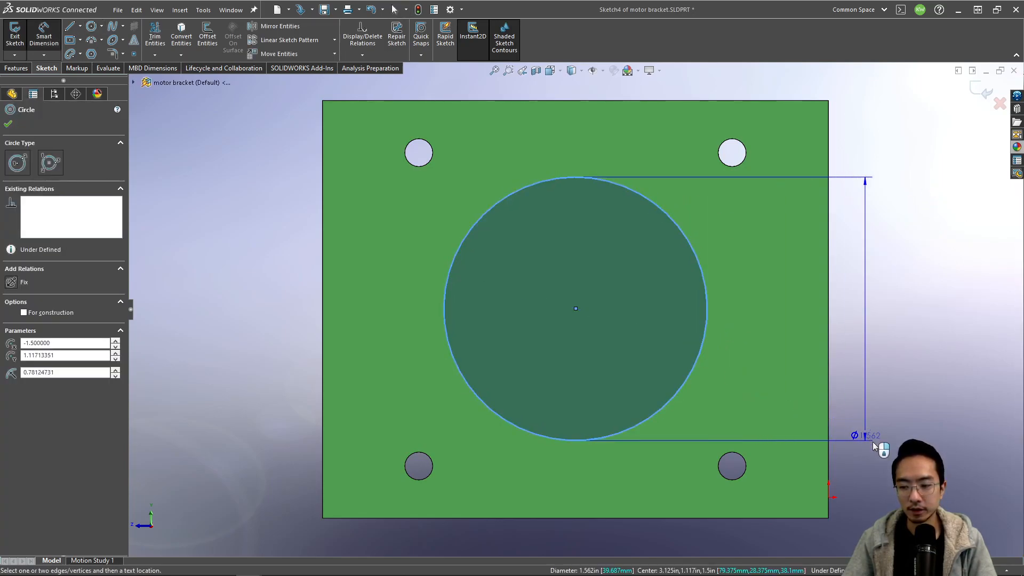
{"action": "left_click", "coordinate": [875, 488]}
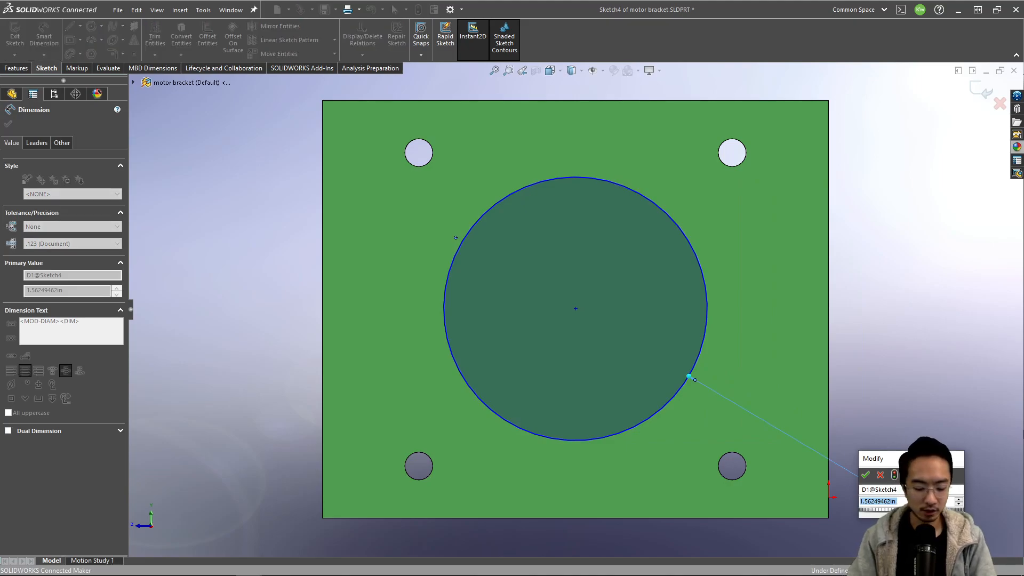
{"action": "type", "text": "1.501"}
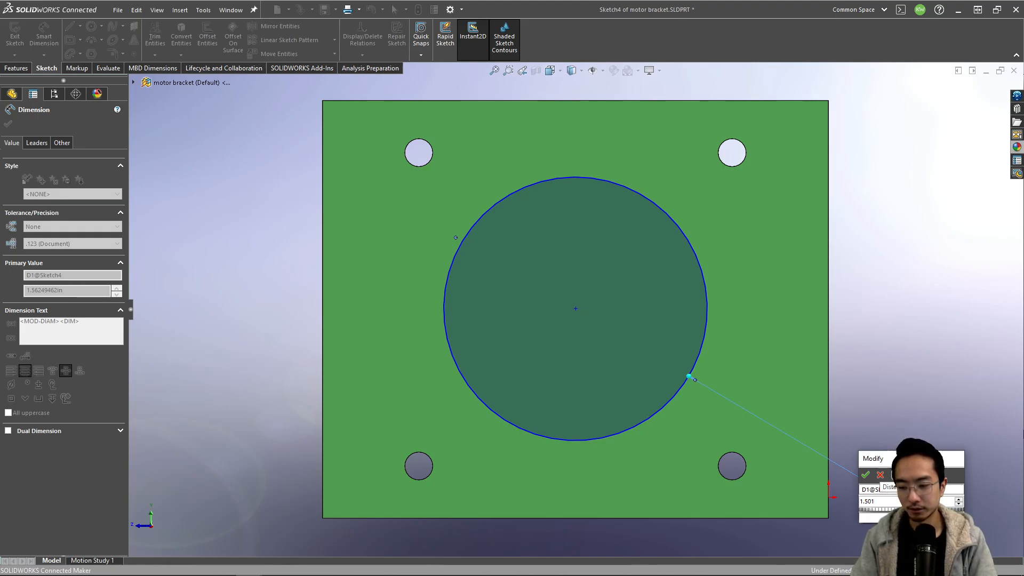
{"action": "type", "text": "i"}
{"action": "key", "text": "Return"}
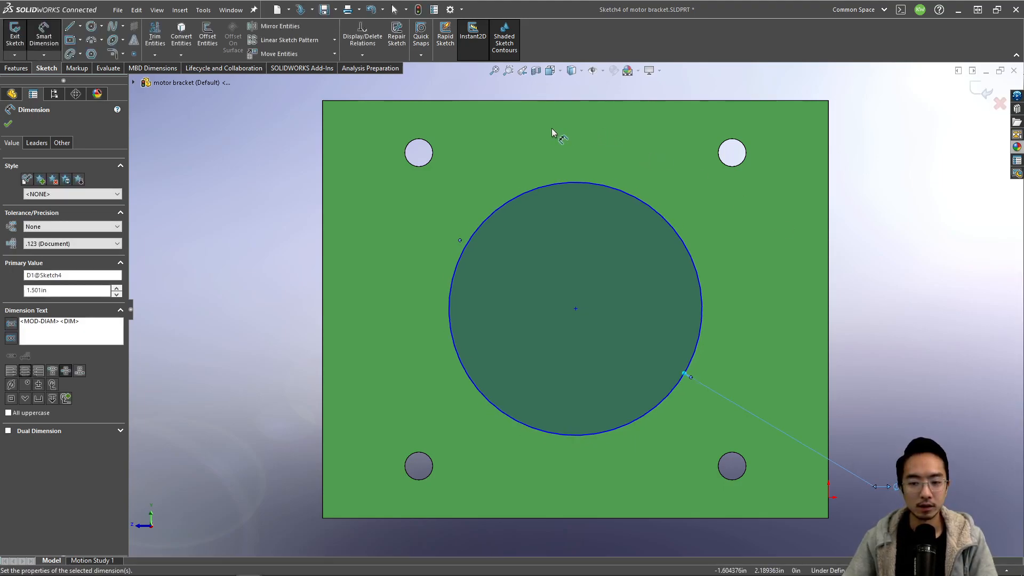
Sketch a vertical construction centerline about 2.48 in long joining the midpoints of the upright leg's top and bottom edges
{"action": "left_click", "coordinate": [80, 26]}
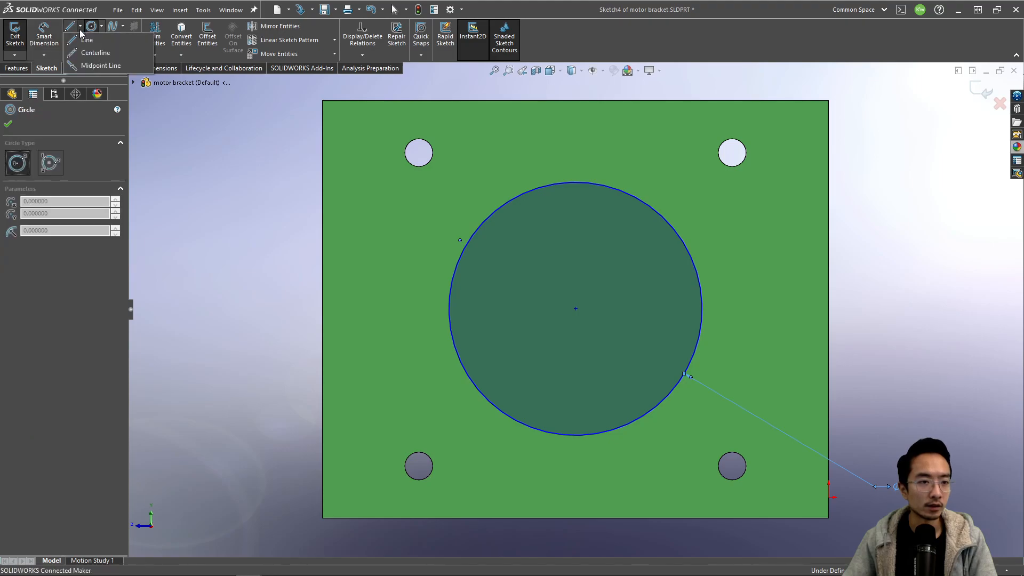
{"action": "left_click", "coordinate": [92, 51]}
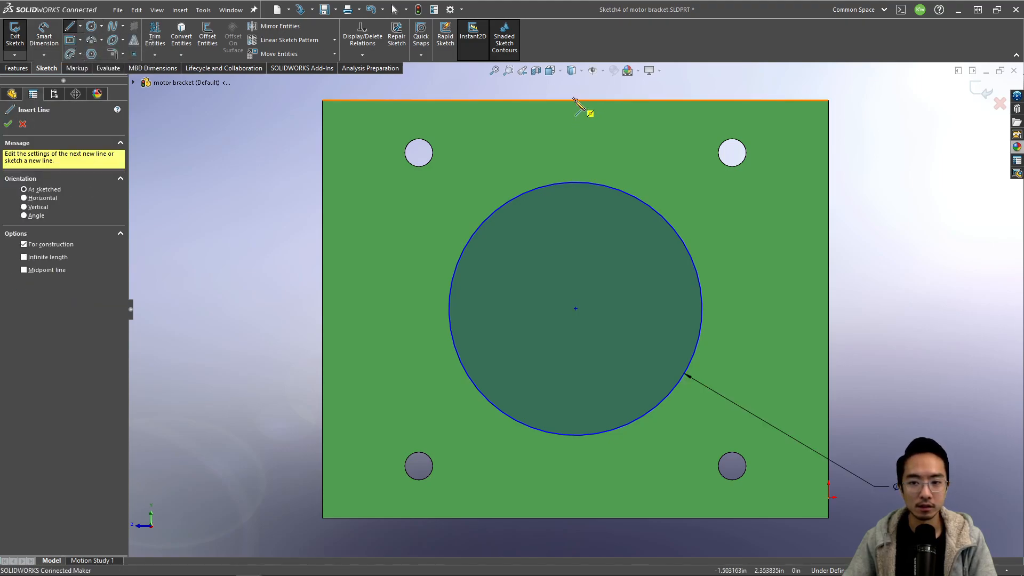
{"action": "left_click", "coordinate": [576, 100]}
{"action": "left_click", "coordinate": [577, 518]}
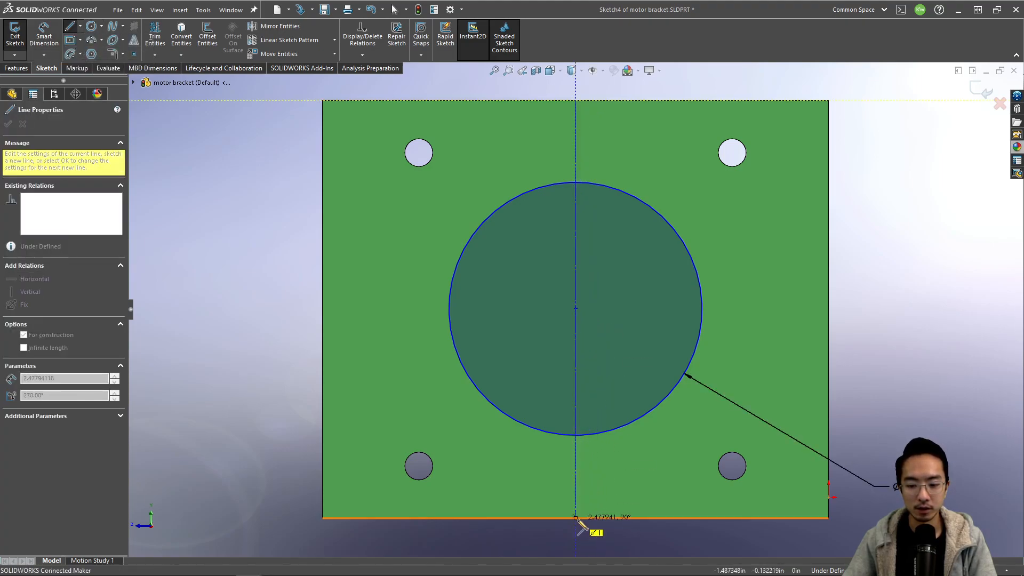
{"action": "key", "text": "Escape"}
Add a midpoint relation between the circle's centre point and the vertical centerline
{"action": "left_click", "coordinate": [576, 308]}
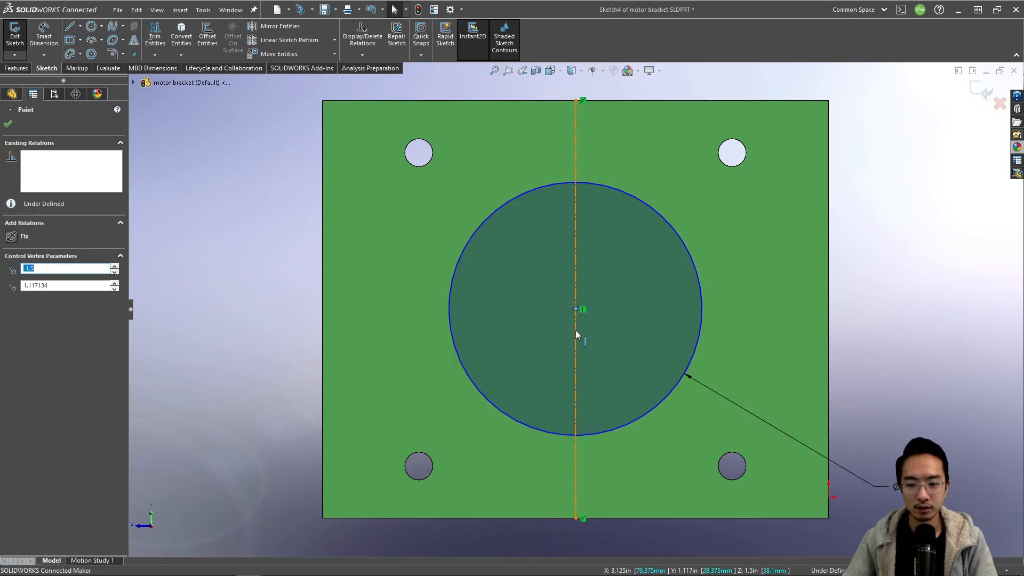
{"action": "left_click", "coordinate": [575, 337], "text": "ctrl"}
{"action": "left_click", "coordinate": [606, 290]}
Extrude-cut the 1.501 in circle through the upright leg of the bracket
{"action": "left_click", "coordinate": [16, 69]}
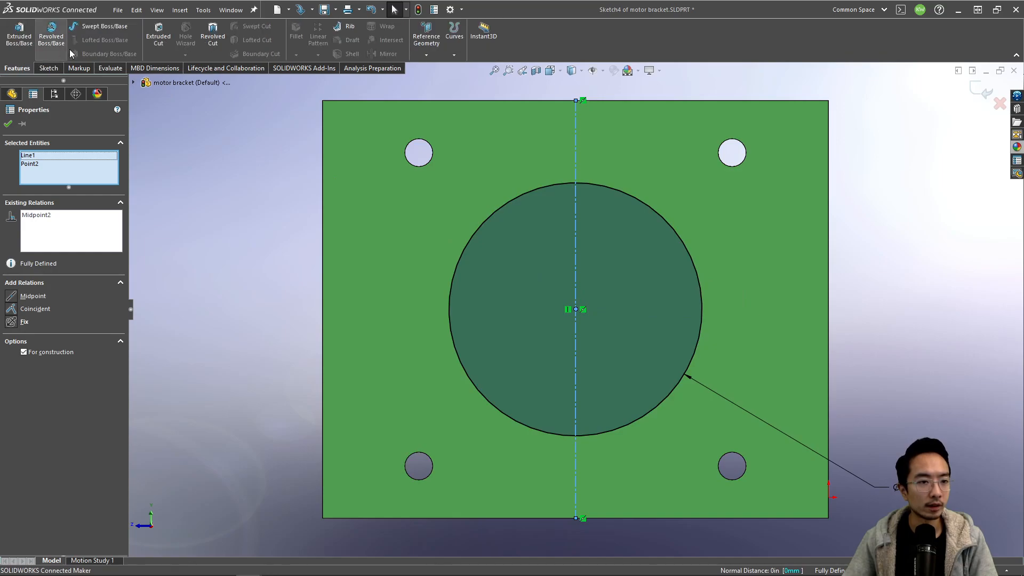
{"action": "left_click", "coordinate": [159, 35]}
{"action": "left_click", "coordinate": [69, 188]}
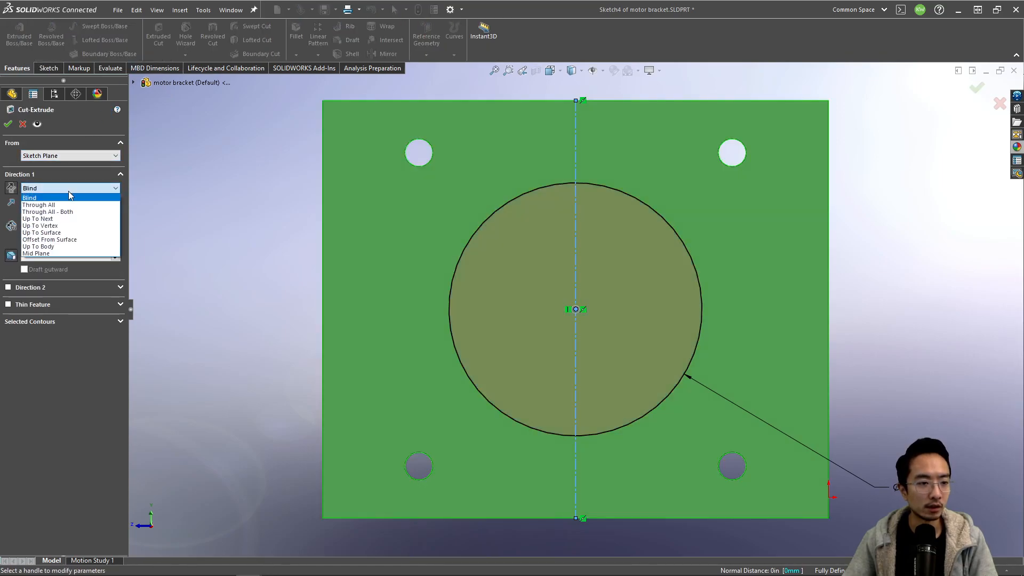
{"action": "left_click", "coordinate": [60, 198]}
{"action": "left_click", "coordinate": [8, 124]}
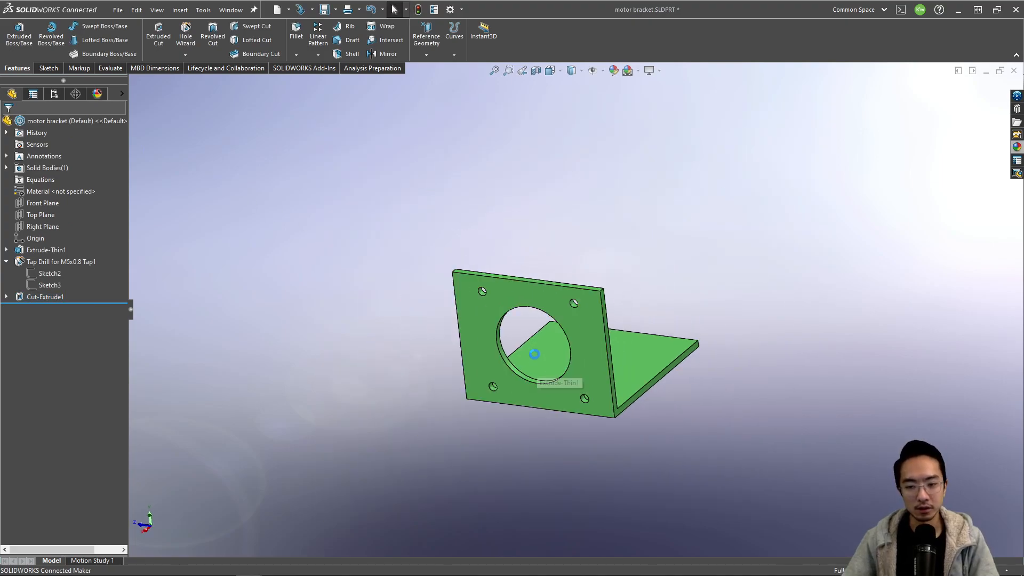
{"action": "middle_click_drag", "start_coordinate": [571, 321], "coordinate": [443, 357]}
{"action": "scroll", "coordinate": [443, 358], "scroll_direction": "down", "scroll_amount": 5}
{"action": "middle_click_drag", "start_coordinate": [587, 245], "coordinate": [815, 170]}
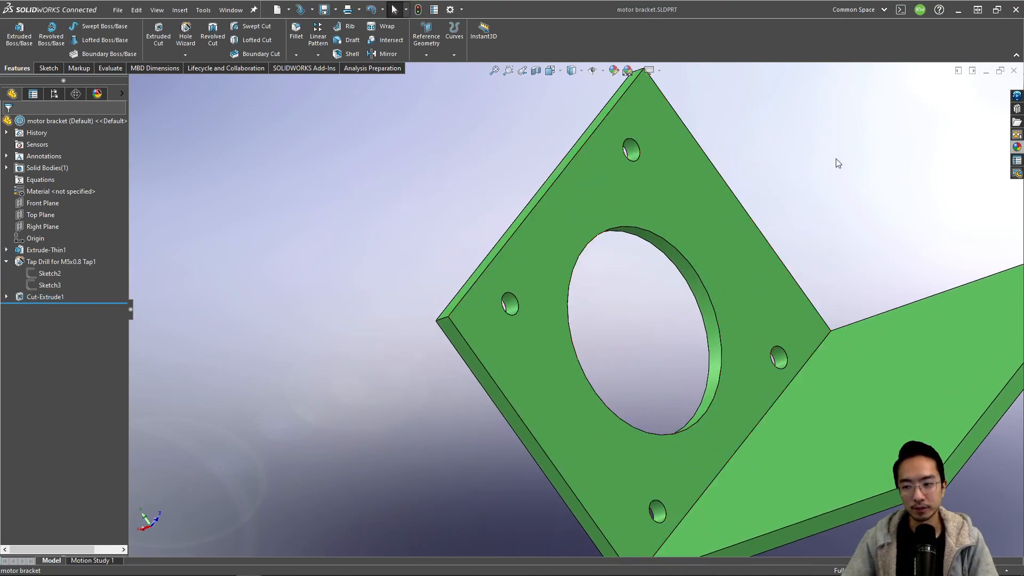
Return to the motor assembly and rebuild it with the changed bracket
{"action": "left_click", "coordinate": [986, 71]}
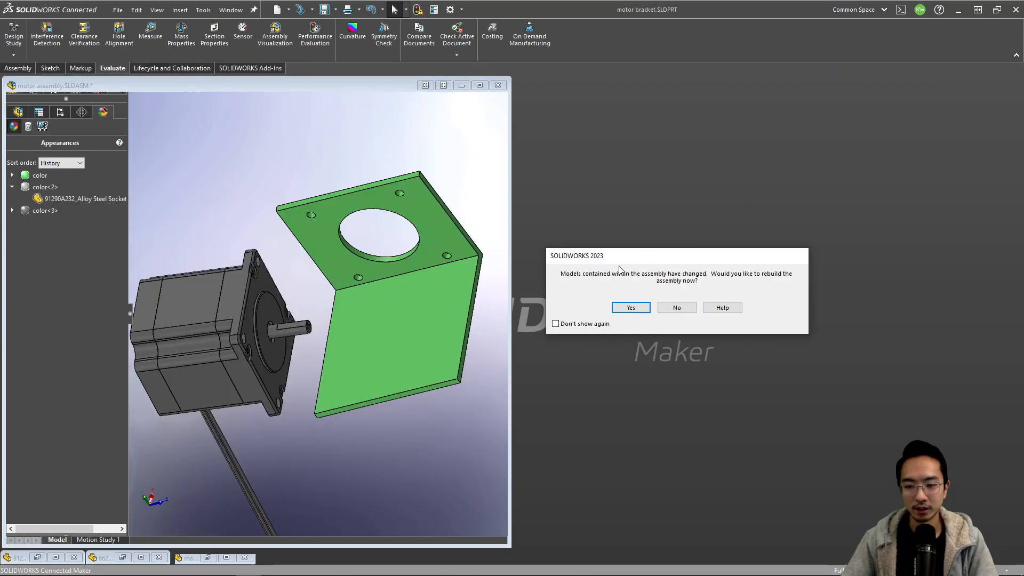
{"action": "left_click", "coordinate": [630, 308]}
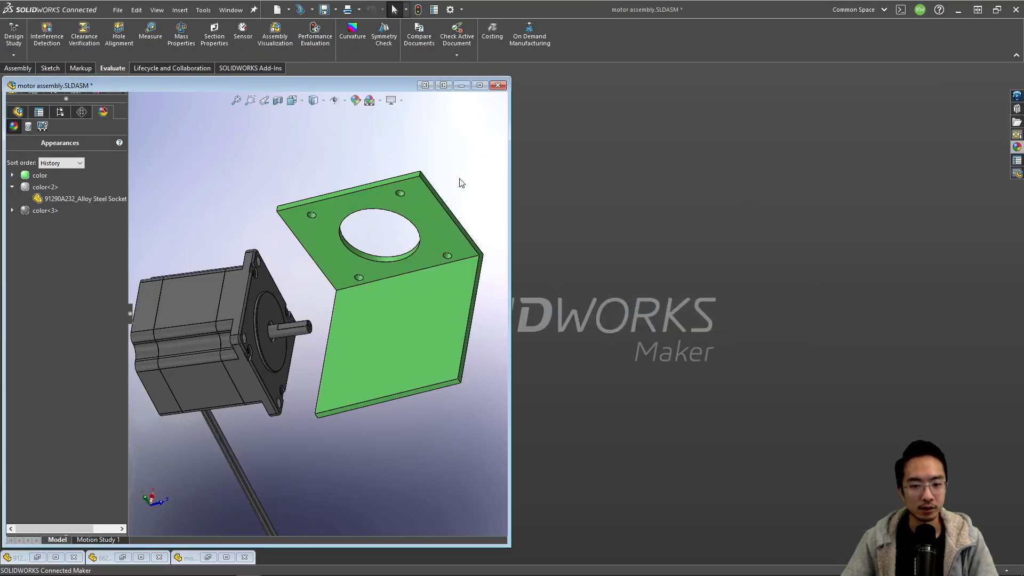
{"action": "scroll", "coordinate": [296, 319], "scroll_direction": "down", "scroll_amount": 5}
{"action": "scroll", "coordinate": [295, 318], "scroll_direction": "up", "scroll_amount": 4}
{"action": "middle_click_drag", "start_coordinate": [328, 290], "coordinate": [391, 270]}
{"action": "scroll", "coordinate": [369, 235], "scroll_direction": "up", "scroll_amount": 3}
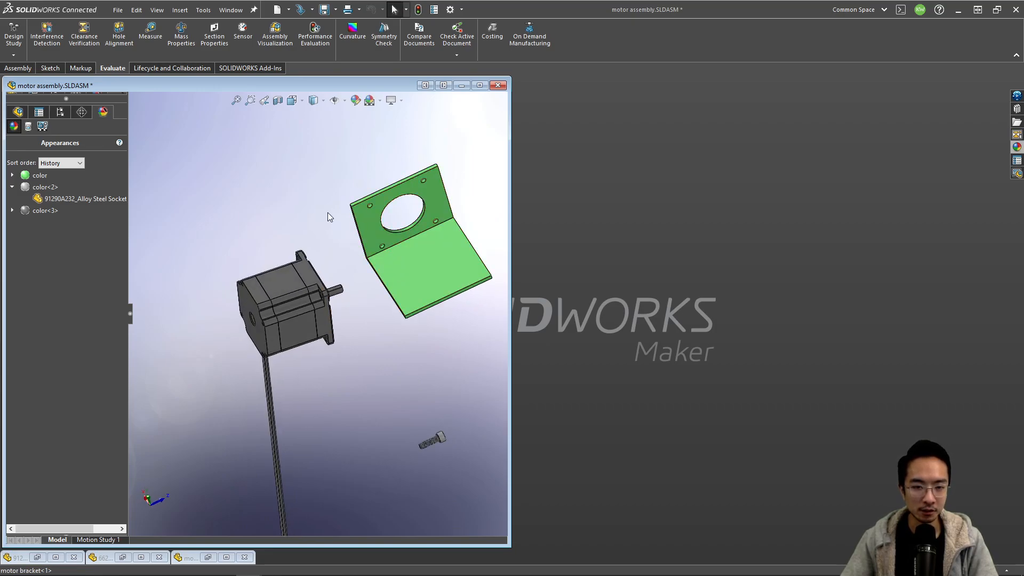
Save the motor assembly together with the modified stepper motor part
{"action": "key", "text": "ctrl+s"}
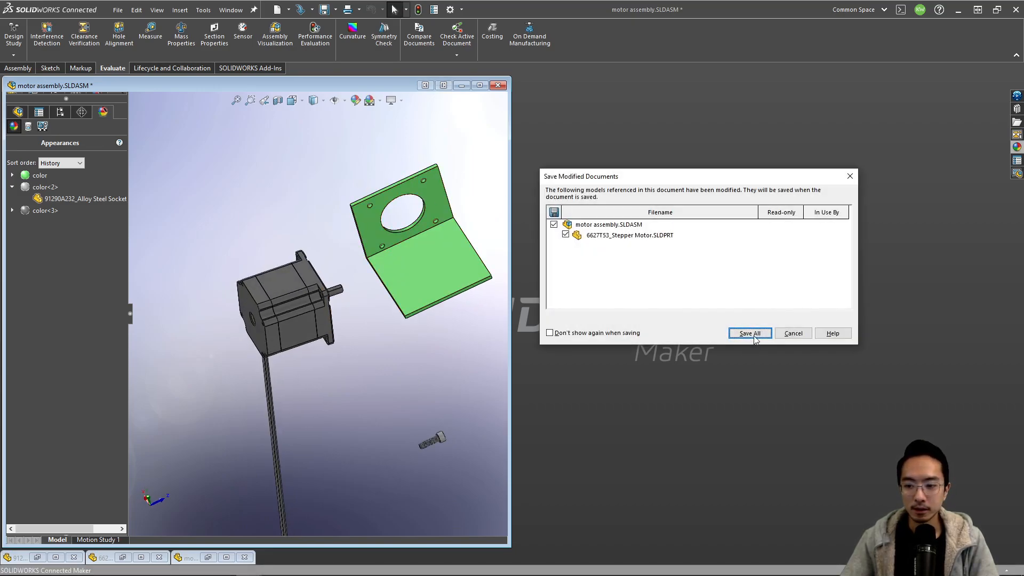
{"action": "left_click", "coordinate": [749, 333]}
Maximize the motor assembly window and inspect the bracket's opening and holes alongside the motor's mounting face
{"action": "scroll", "coordinate": [360, 283], "scroll_direction": "down", "scroll_amount": 3}
{"action": "scroll", "coordinate": [410, 196], "scroll_direction": "up", "scroll_amount": 3}
{"action": "middle_click_drag", "start_coordinate": [401, 195], "coordinate": [402, 226]}
{"action": "scroll", "coordinate": [335, 303], "scroll_direction": "down", "scroll_amount": 3}
{"action": "middle_click_drag", "start_coordinate": [401, 292], "coordinate": [318, 299]}
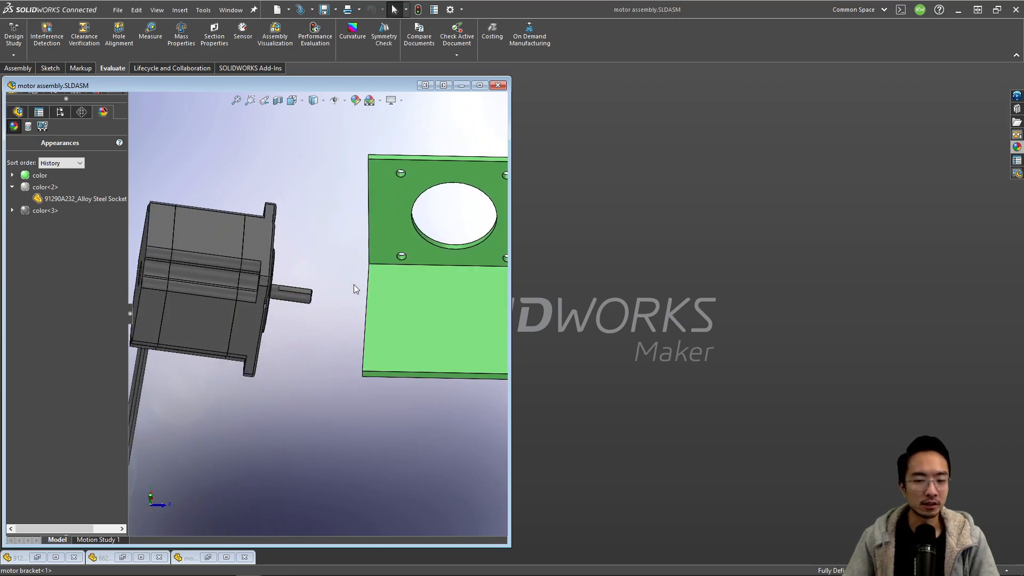
{"action": "scroll", "coordinate": [405, 240], "scroll_direction": "down", "scroll_amount": 3}
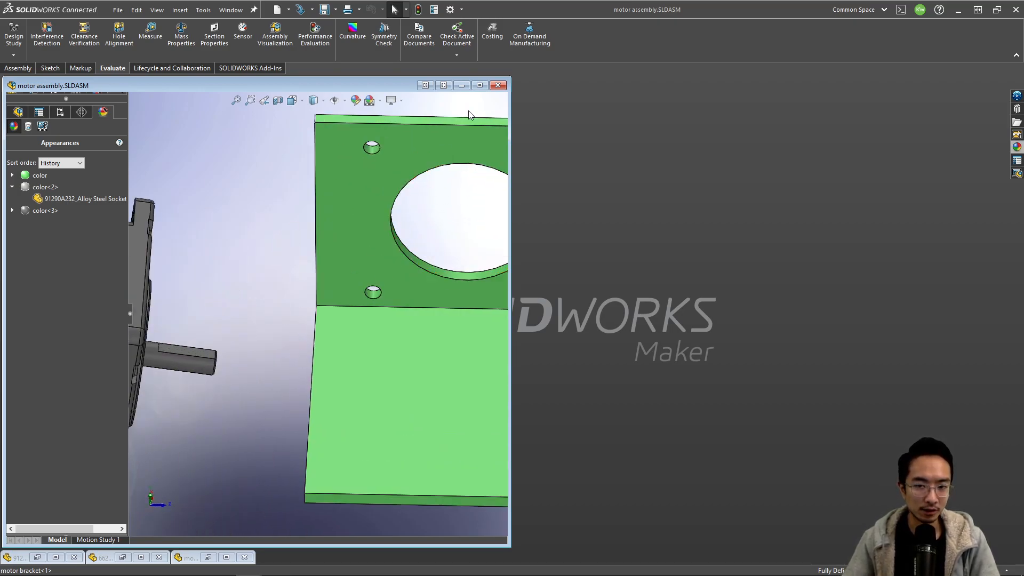
{"action": "left_click", "coordinate": [478, 84]}
{"action": "scroll", "coordinate": [550, 268], "scroll_direction": "up", "scroll_amount": 5}
{"action": "middle_click_drag", "start_coordinate": [550, 267], "coordinate": [487, 295]}
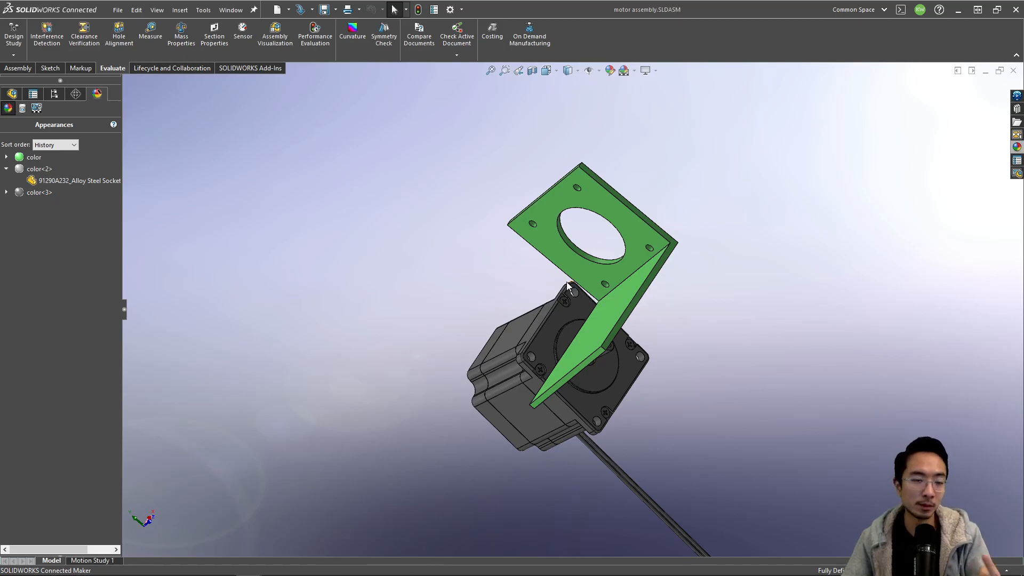
{"action": "middle_click_drag", "start_coordinate": [562, 264], "coordinate": [621, 274]}
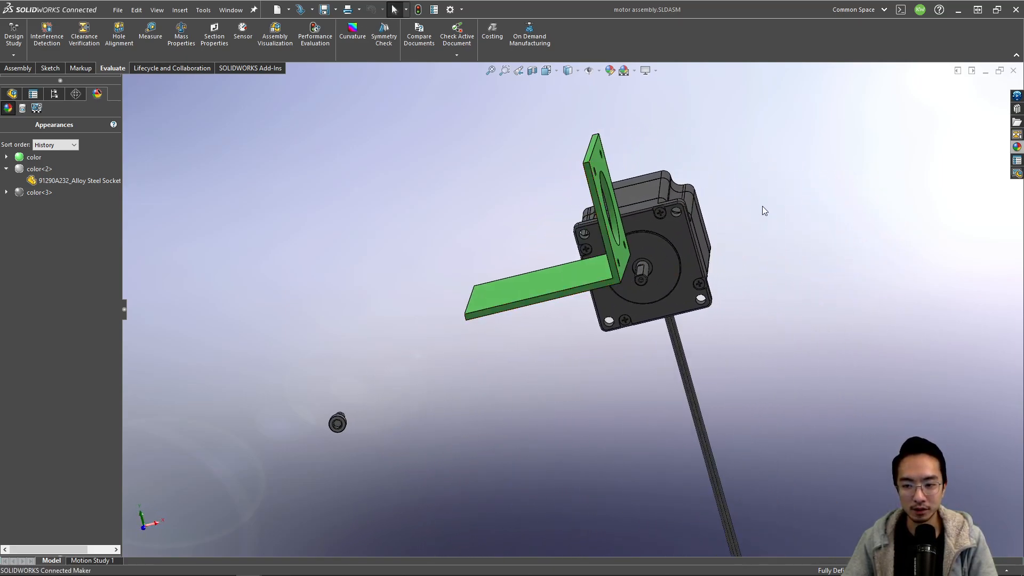